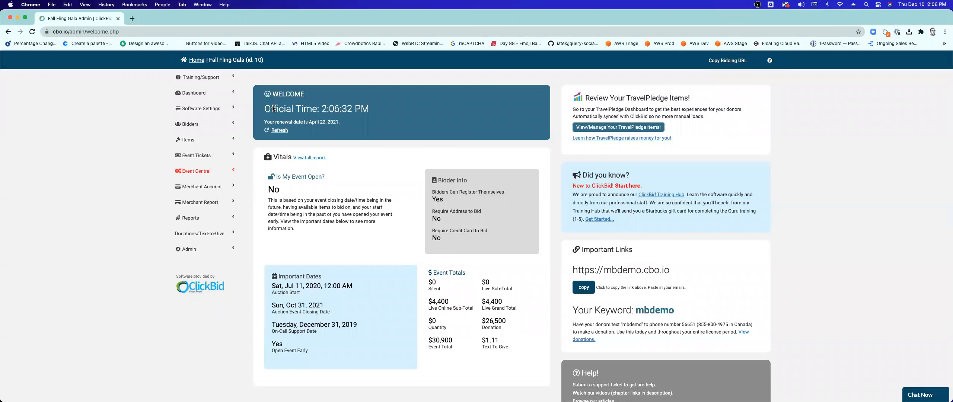
Step: Hide Chrome's bookmarks bar with Cmd+Shift+B on the Fall Fling Gala admin page
{"action": "key", "text": "super+shift+b"}
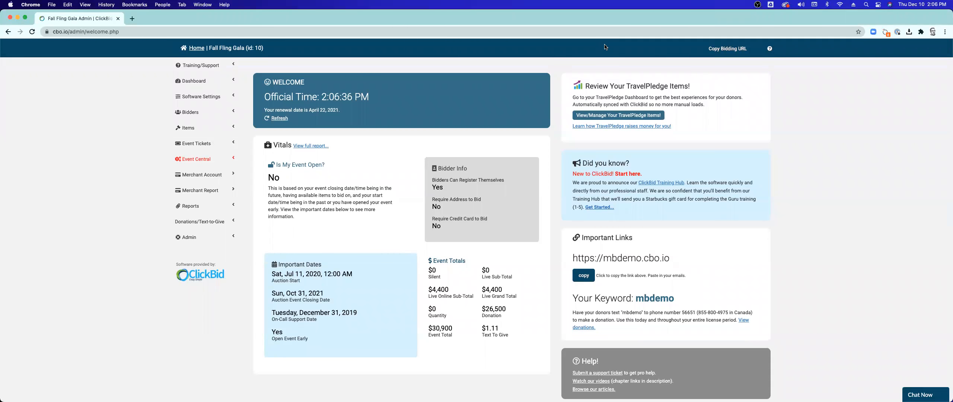
Step: Open the Live Broadcast settings page from the Event Central menu
{"action": "left_click", "coordinate": [198, 160]}
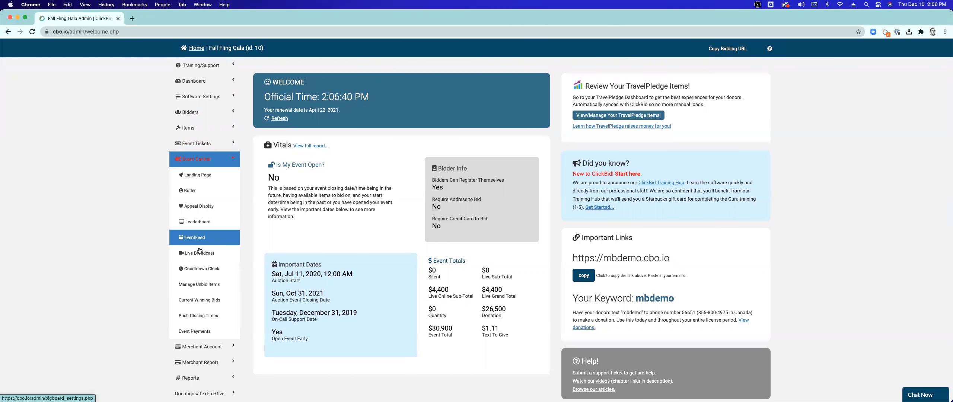
{"action": "left_click", "coordinate": [200, 253]}
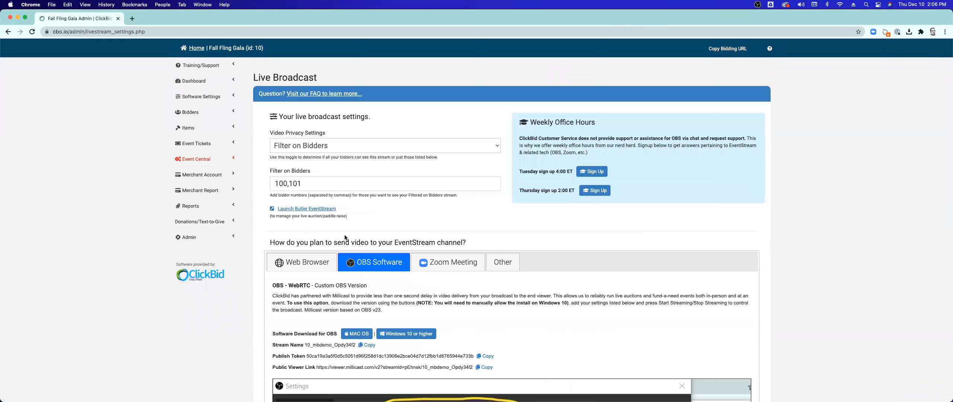
{"action": "scroll", "coordinate": [413, 231], "scroll_direction": "down", "scroll_amount": 2}
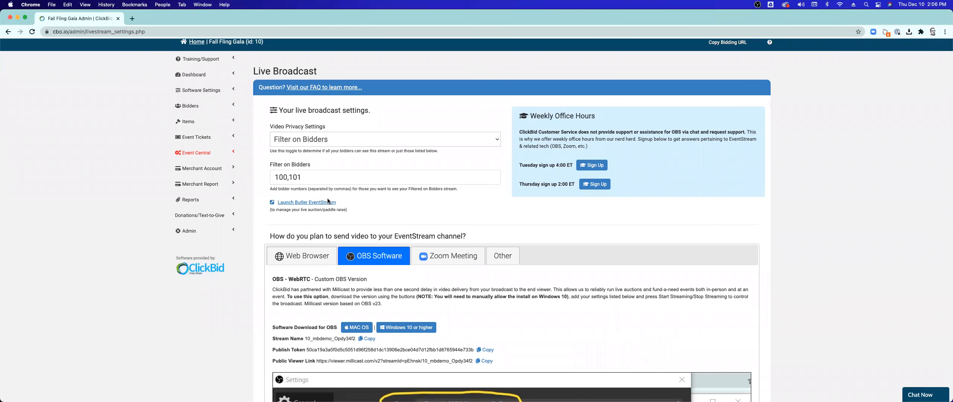
Step: Set the Video Privacy Settings dropdown to Public and confirm it stays selected
{"action": "left_click", "coordinate": [318, 139]}
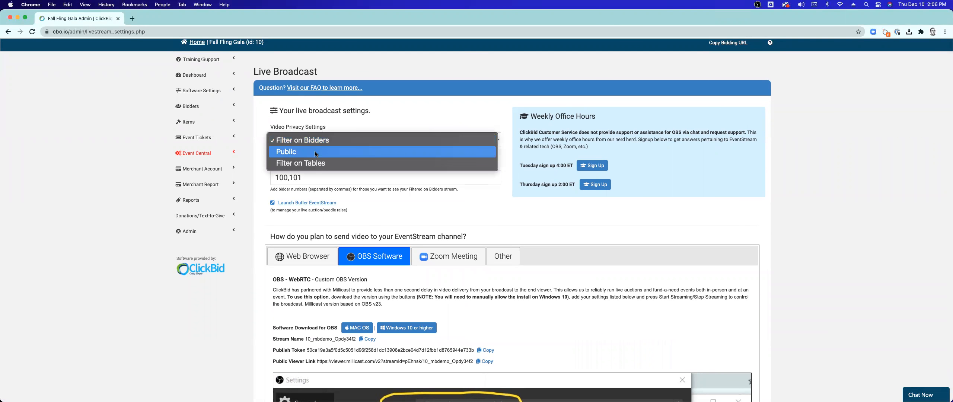
{"action": "left_click", "coordinate": [315, 151]}
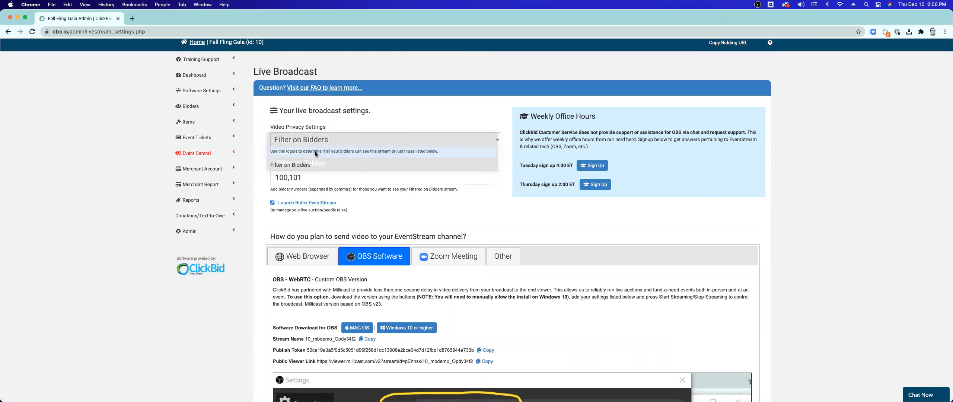
{"action": "left_click", "coordinate": [314, 140]}
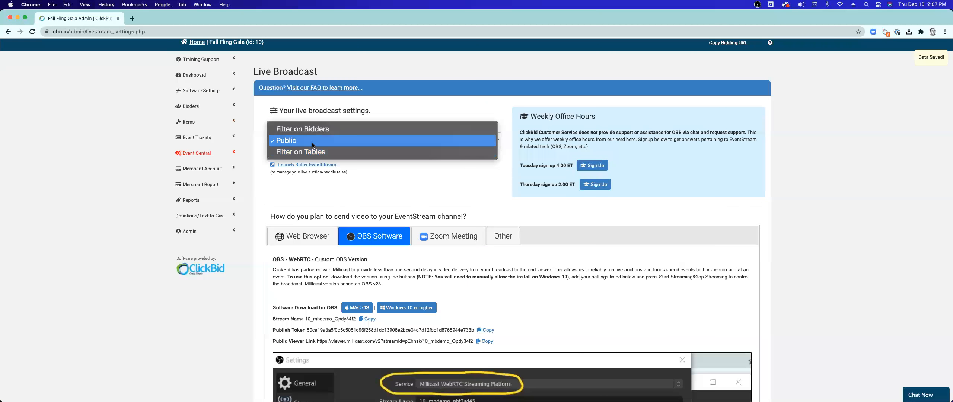
{"action": "left_click", "coordinate": [312, 142]}
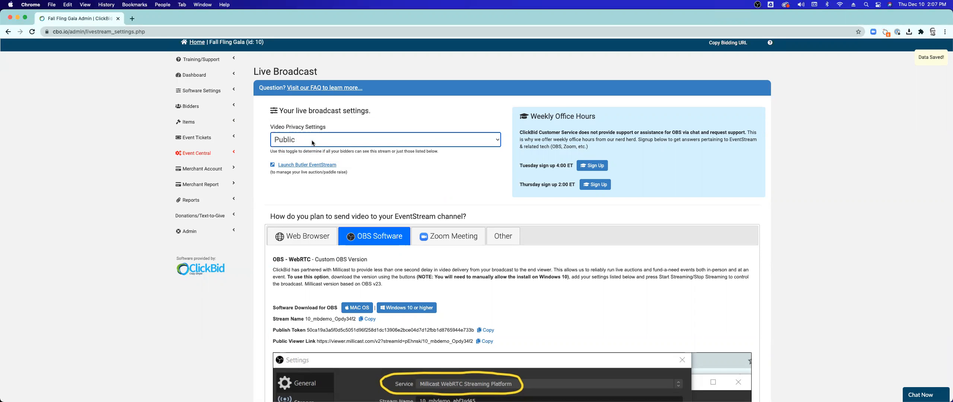
{"action": "left_click", "coordinate": [312, 142]}
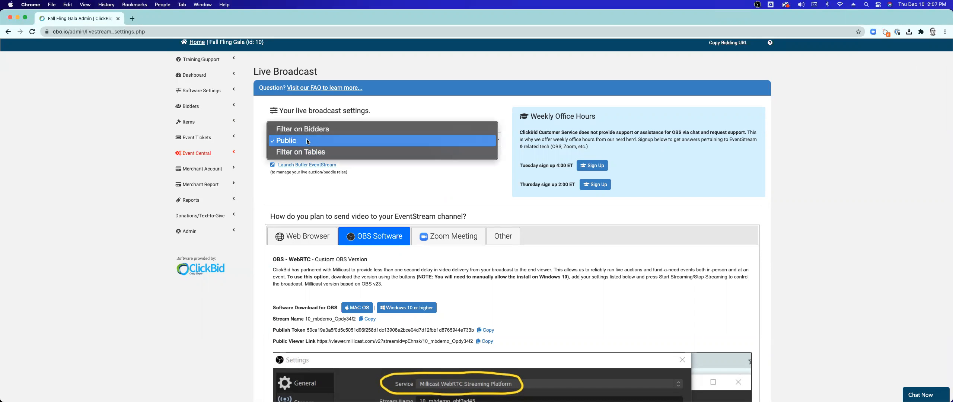
{"action": "left_click", "coordinate": [307, 141]}
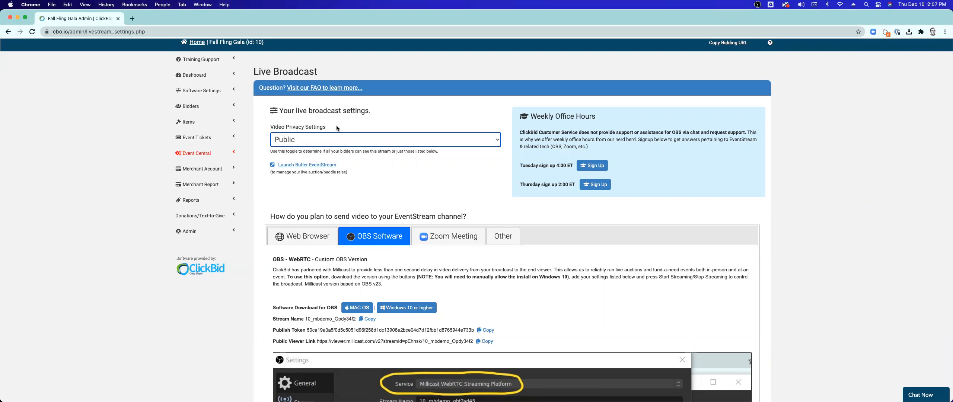
{"action": "left_click", "coordinate": [368, 143]}
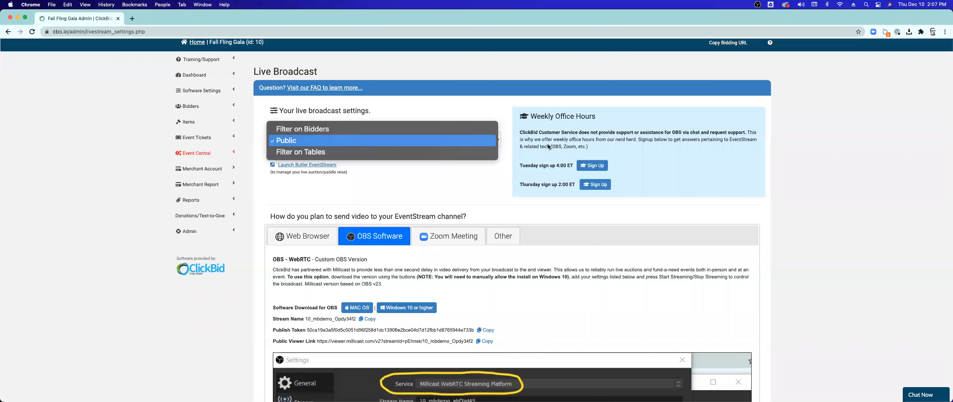
{"action": "left_click", "coordinate": [588, 143]}
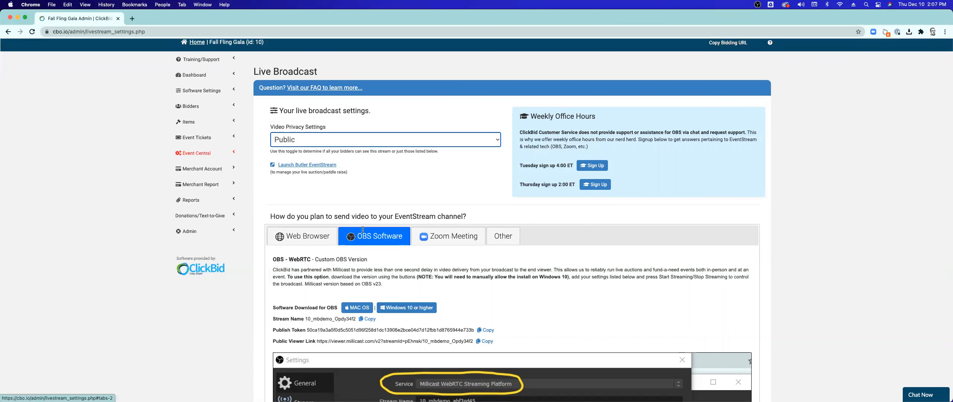
{"action": "scroll", "coordinate": [379, 261], "scroll_direction": "down", "scroll_amount": 3}
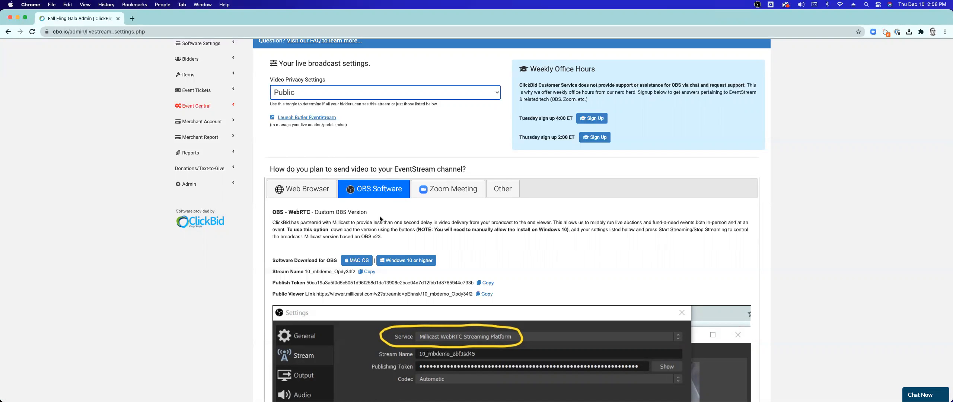
{"action": "left_click", "coordinate": [509, 190]}
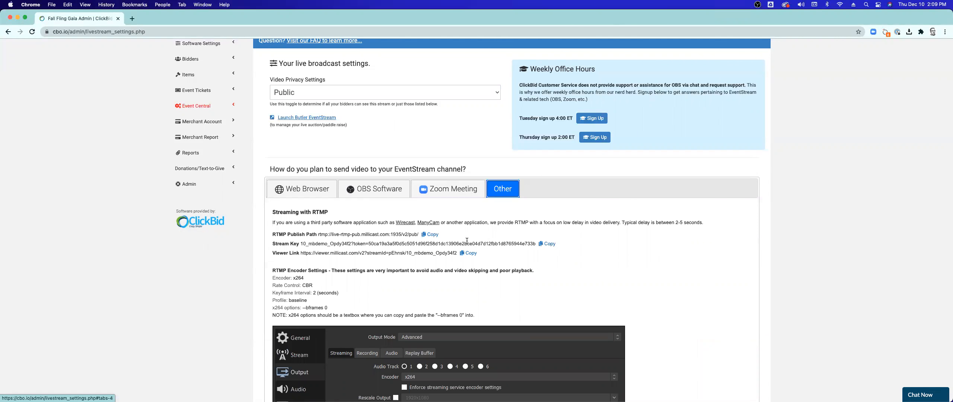
{"action": "left_click", "coordinate": [373, 194]}
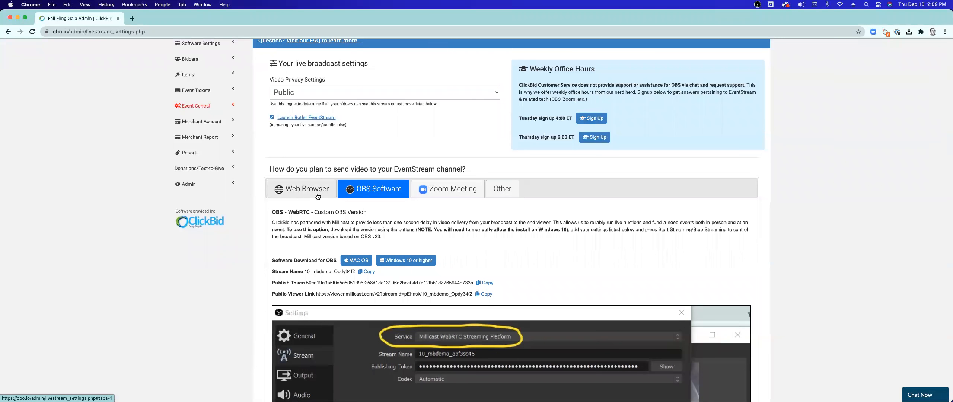
Step: Return to the top of the Live Broadcast page and bring up the macOS app switcher
{"action": "scroll", "coordinate": [317, 196], "scroll_direction": "up", "scroll_amount": 1}
{"action": "scroll", "coordinate": [317, 196], "scroll_direction": "up", "scroll_amount": 1}
{"action": "scroll", "coordinate": [315, 199], "scroll_direction": "up", "scroll_amount": 1}
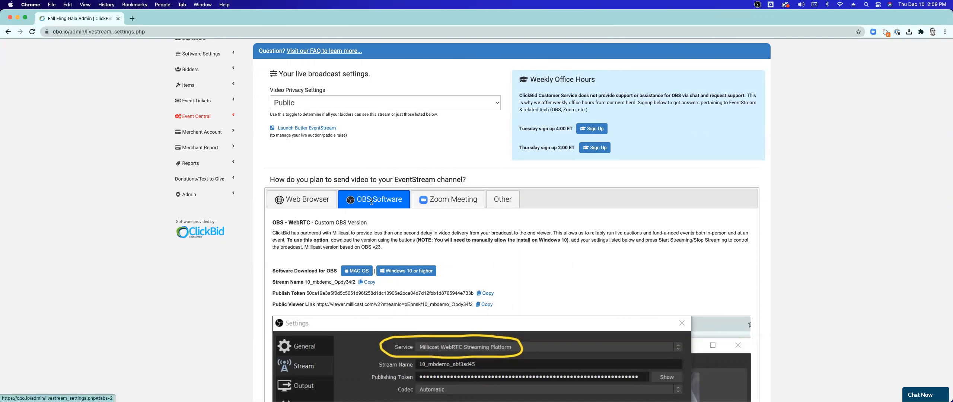
{"action": "scroll", "coordinate": [376, 250], "scroll_direction": "up", "scroll_amount": 1}
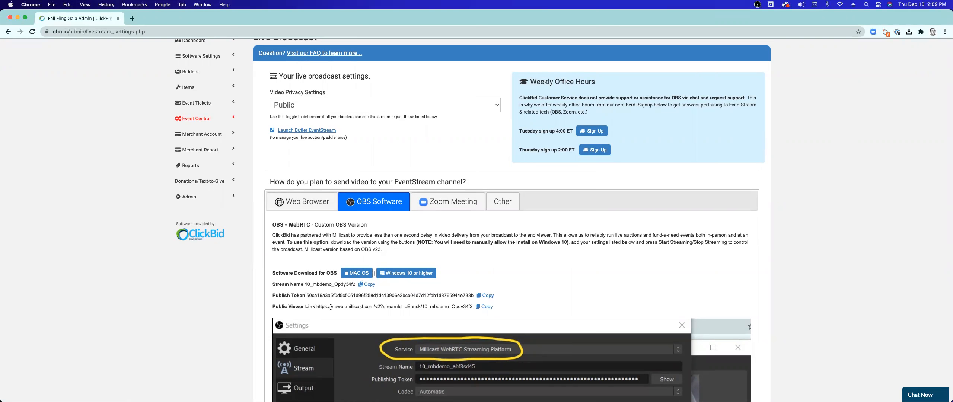
{"action": "scroll", "coordinate": [320, 298], "scroll_direction": "up", "scroll_amount": 1}
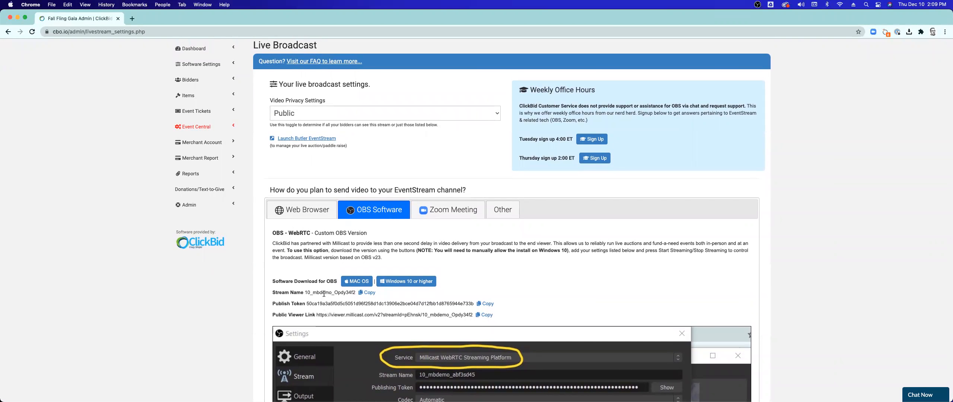
{"action": "key", "text": "super+Tab"}
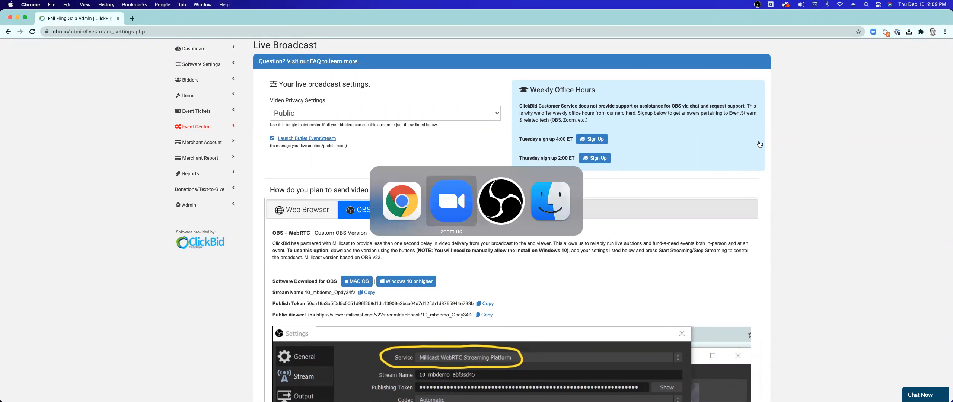
Step: Bring OBS Studio to the front and shift its window right to reveal the browser
{"action": "left_click", "coordinate": [481, 188]}
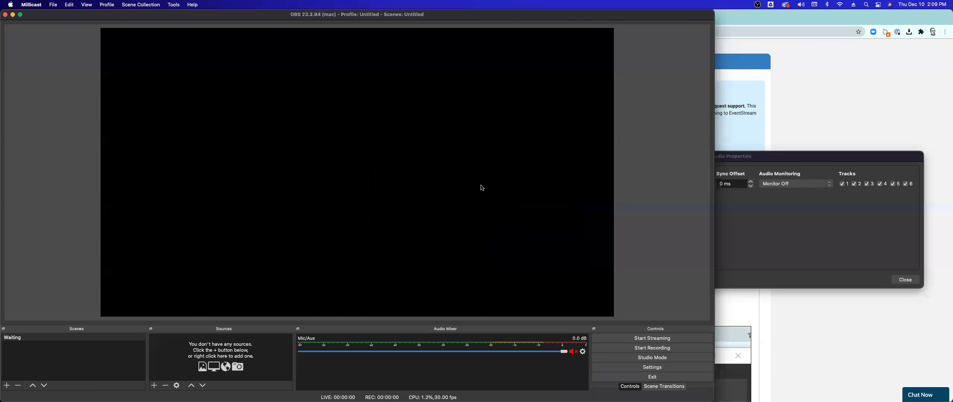
{"action": "left_click_drag", "start_coordinate": [464, 16], "coordinate": [533, 17]}
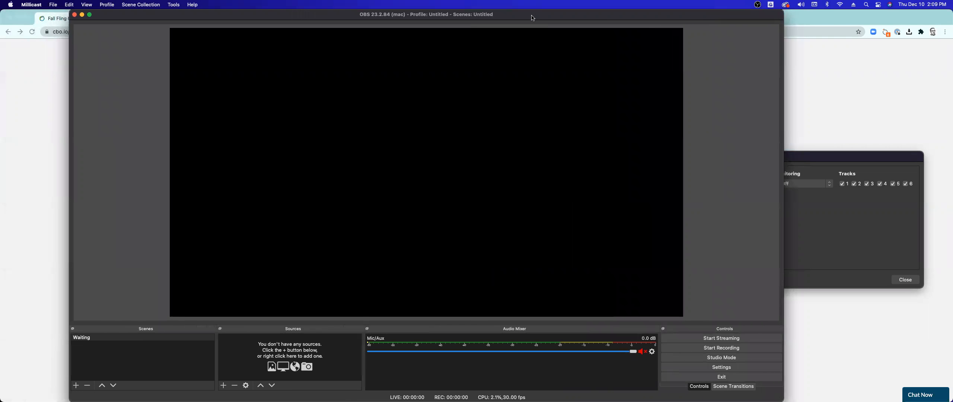
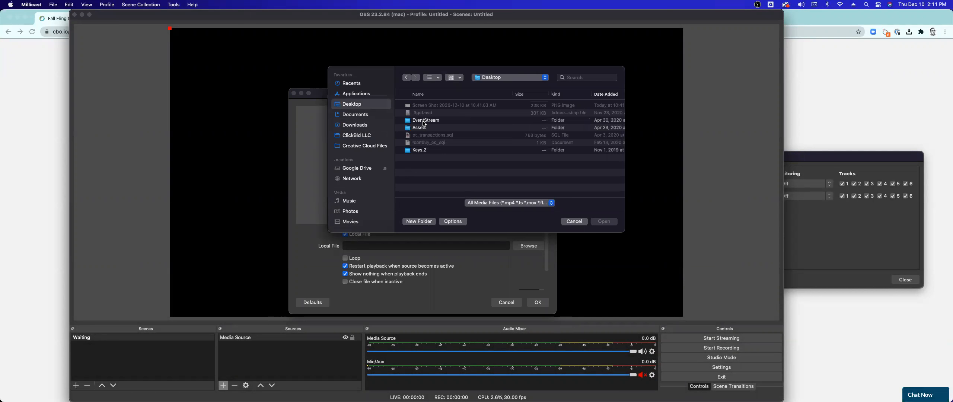
Step: Load Drone - 23334.mp4 from the EventStream folder into the Media Source and apply it
{"action": "double_click", "coordinate": [424, 121]}
{"action": "scroll", "coordinate": [436, 149], "scroll_direction": "down", "scroll_amount": 5}
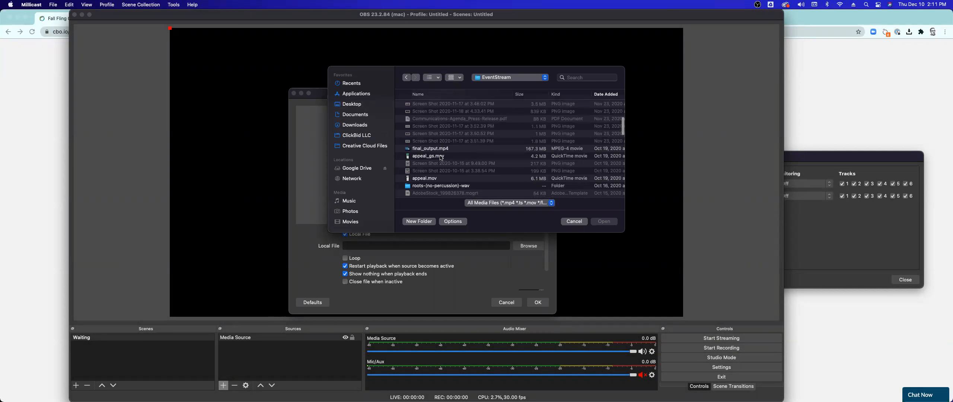
{"action": "scroll", "coordinate": [441, 157], "scroll_direction": "down", "scroll_amount": 10}
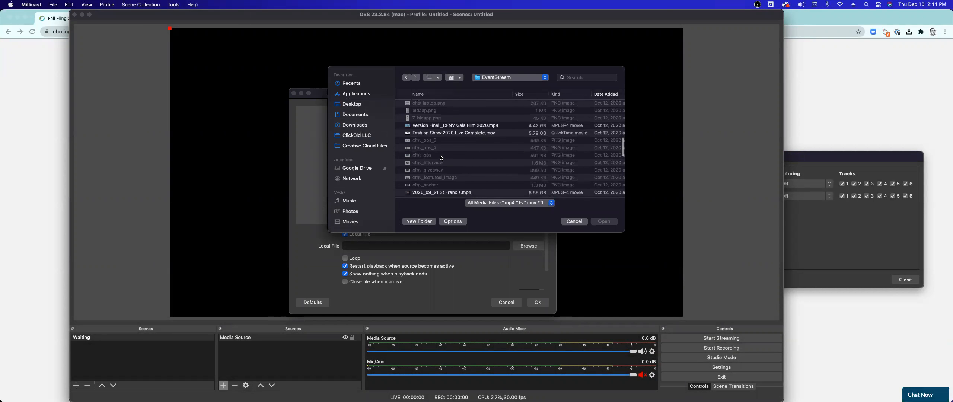
{"action": "scroll", "coordinate": [441, 158], "scroll_direction": "down", "scroll_amount": 10}
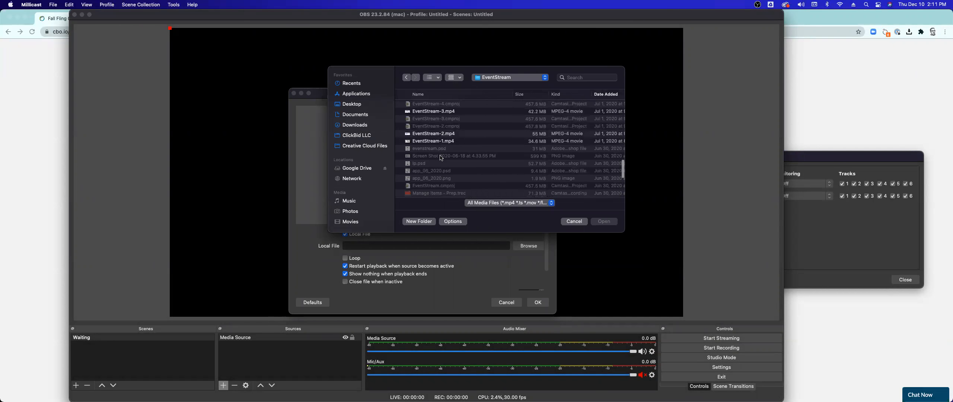
{"action": "scroll", "coordinate": [441, 158], "scroll_direction": "up", "scroll_amount": 15}
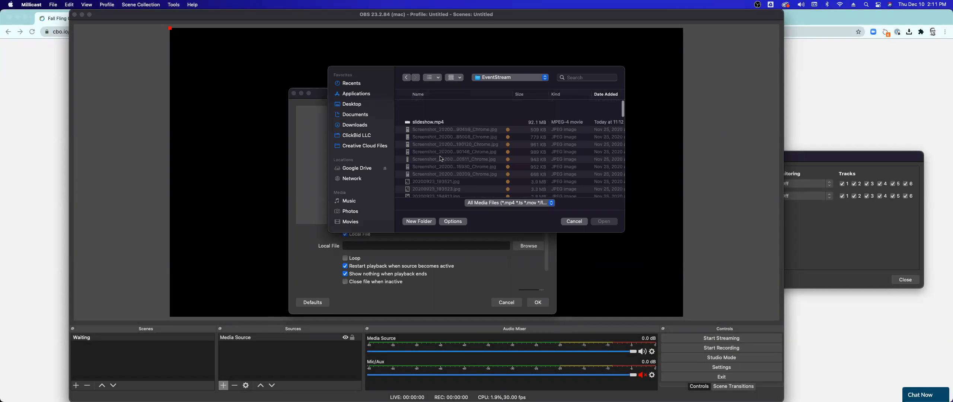
{"action": "scroll", "coordinate": [441, 158], "scroll_direction": "down", "scroll_amount": 4}
{"action": "left_click", "coordinate": [443, 156]}
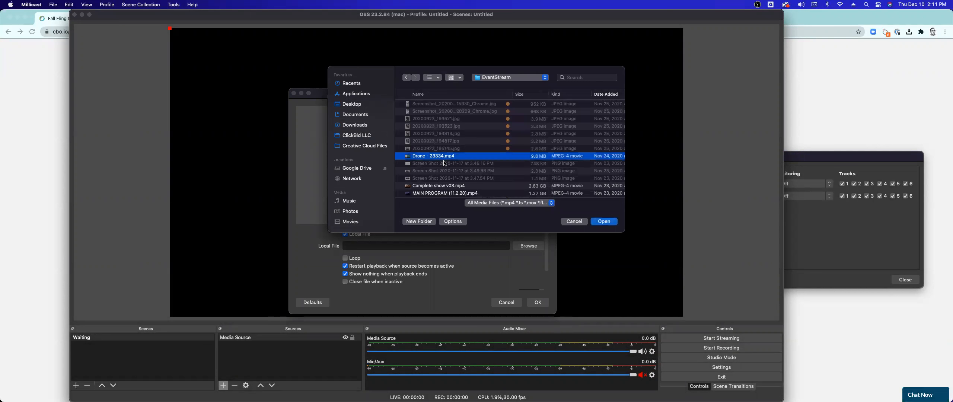
{"action": "left_click", "coordinate": [604, 222]}
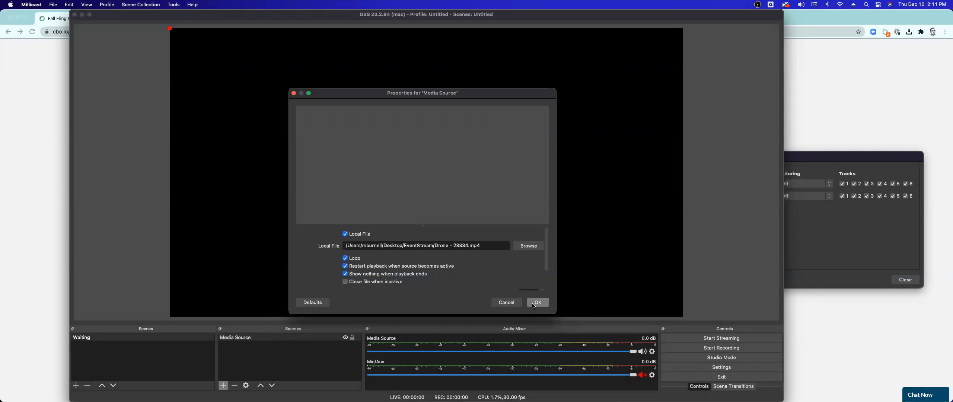
{"action": "scroll", "coordinate": [527, 279], "scroll_direction": "down", "scroll_amount": 2}
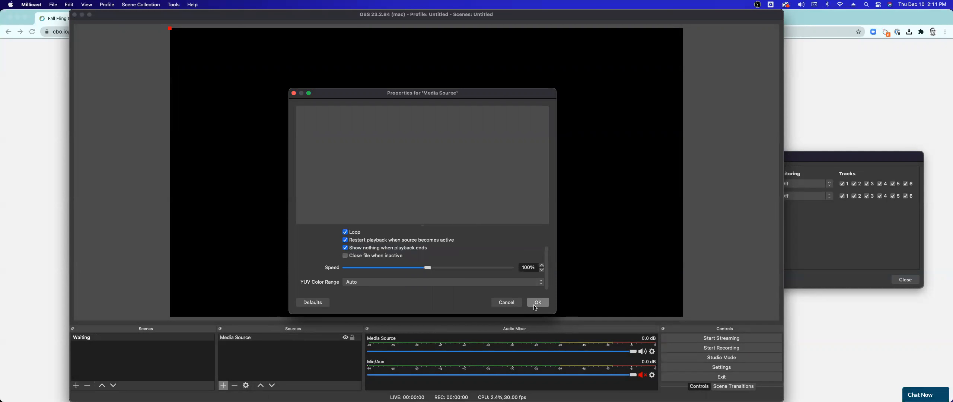
{"action": "left_click", "coordinate": [538, 302]}
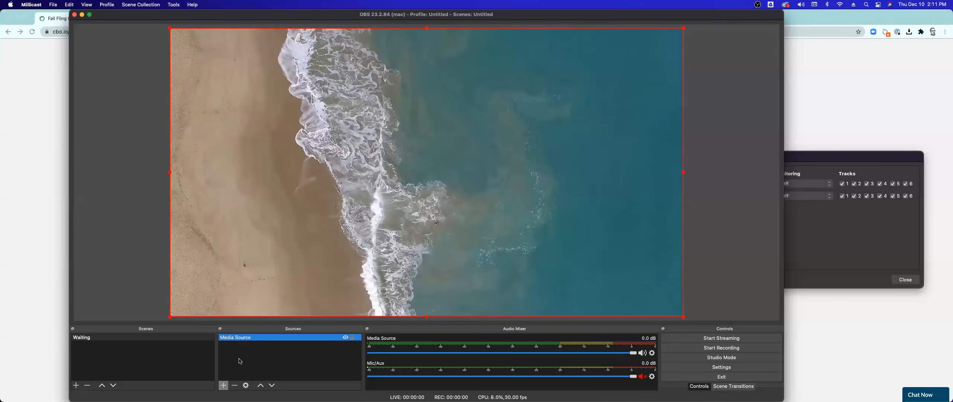
Step: Add a Text (FreeType 2) source reading 'Our Program Will Begin Soon', split onto two lines
{"action": "left_click", "coordinate": [224, 386]}
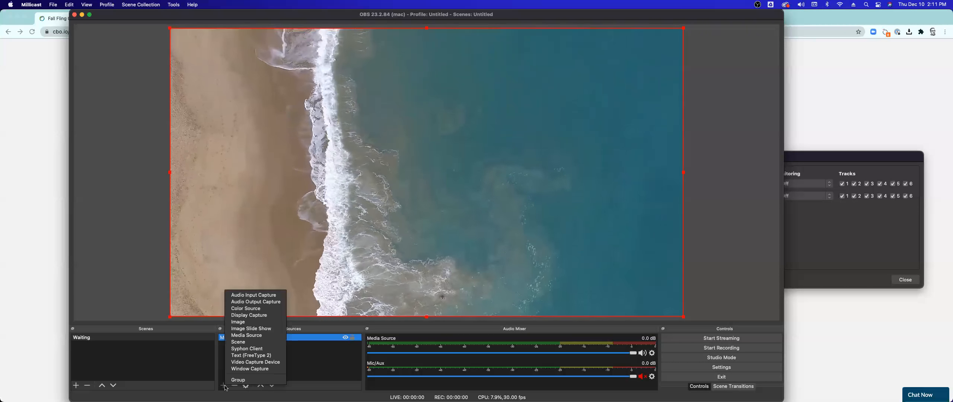
{"action": "left_click", "coordinate": [247, 356]}
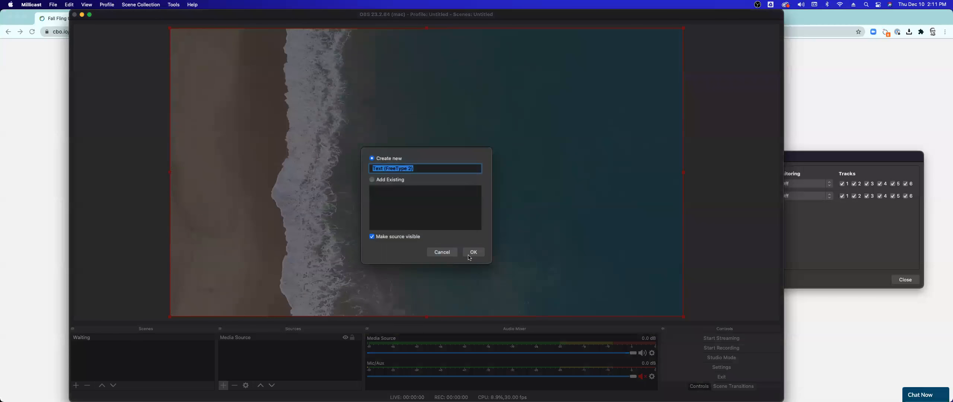
{"action": "left_click", "coordinate": [472, 253]}
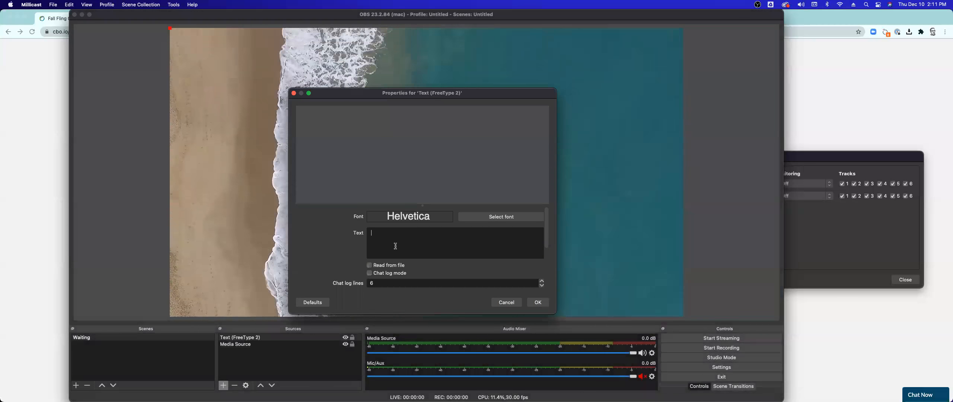
{"action": "type", "text": "Our Program Will Begin Soon"}
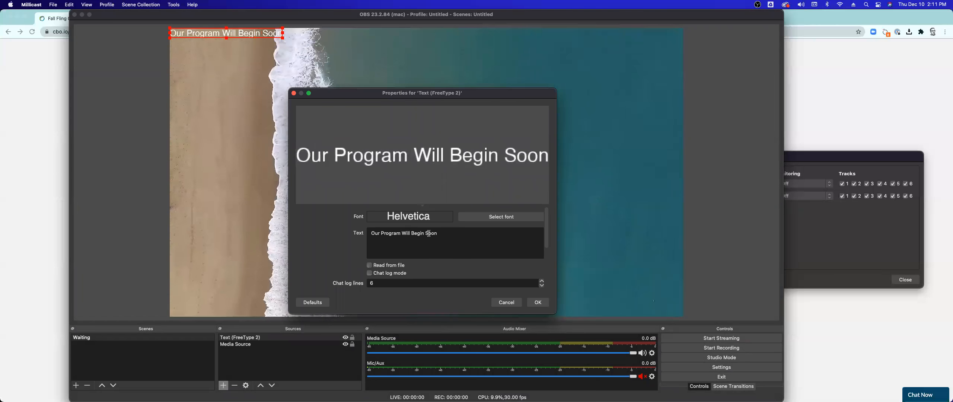
{"action": "key", "text": "Return"}
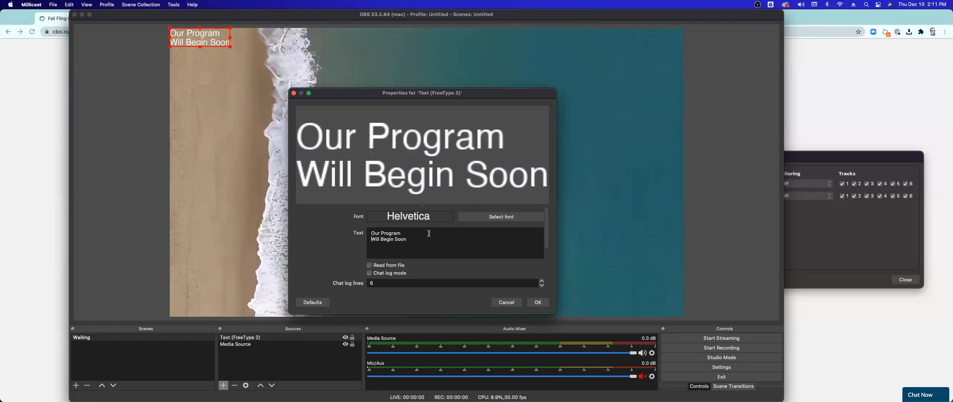
Step: Set the text font to Helvetica Neue Thin at size 144 and apply the source
{"action": "left_click", "coordinate": [511, 220]}
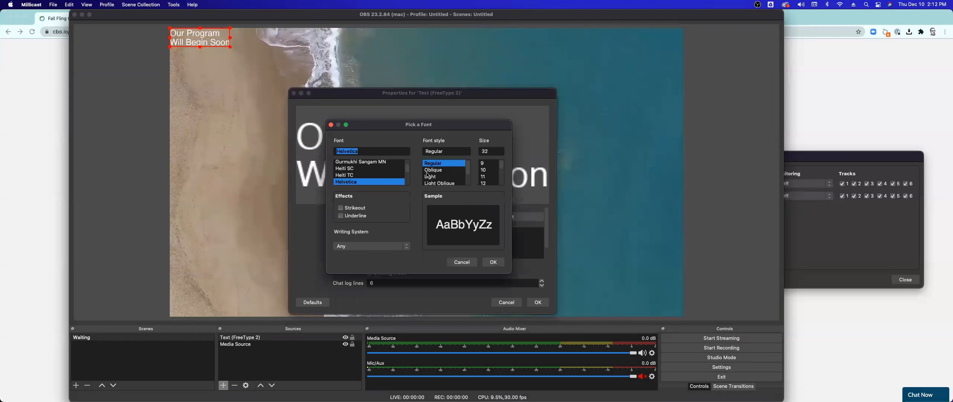
{"action": "scroll", "coordinate": [383, 171], "scroll_direction": "down", "scroll_amount": 1}
{"action": "left_click", "coordinate": [386, 170]}
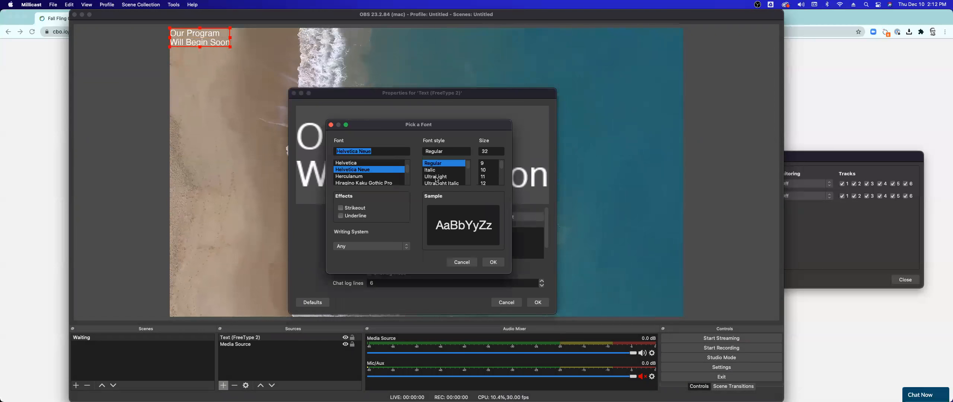
{"action": "scroll", "coordinate": [437, 179], "scroll_direction": "down", "scroll_amount": 1}
{"action": "left_click", "coordinate": [437, 176]}
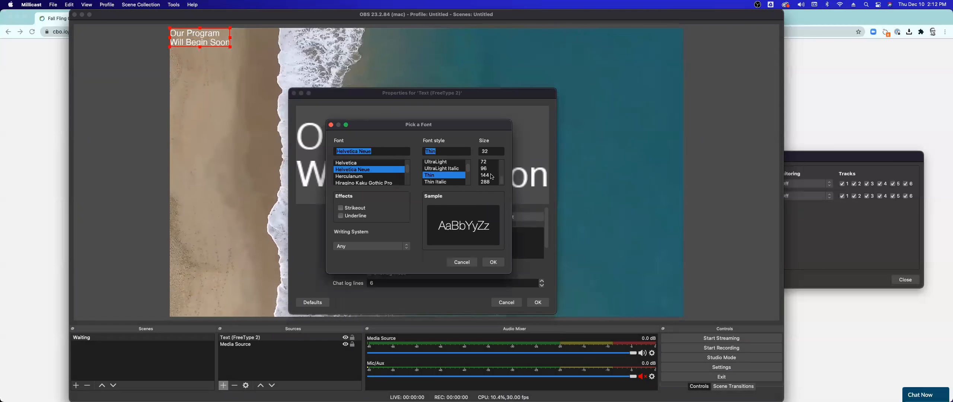
{"action": "scroll", "coordinate": [489, 176], "scroll_direction": "down", "scroll_amount": 5}
{"action": "left_click", "coordinate": [488, 176]}
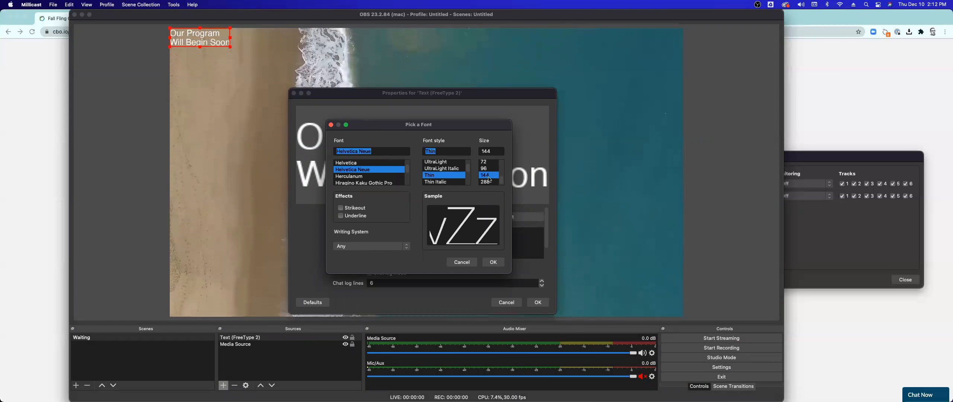
{"action": "left_click", "coordinate": [493, 262]}
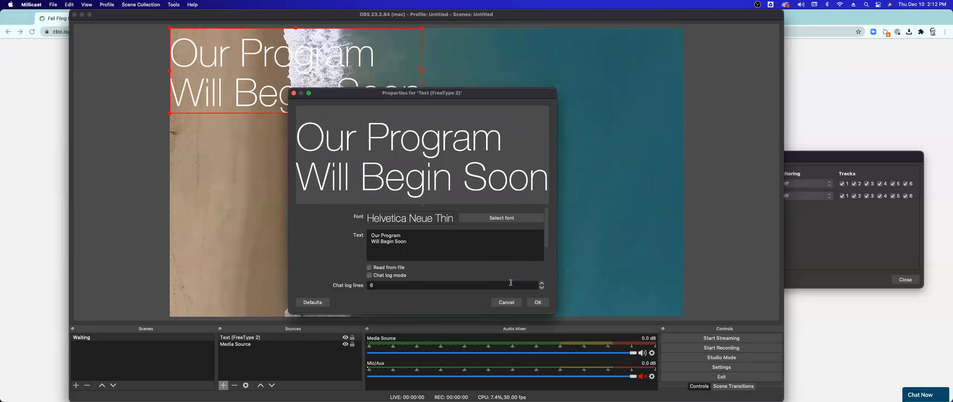
{"action": "left_click", "coordinate": [539, 302]}
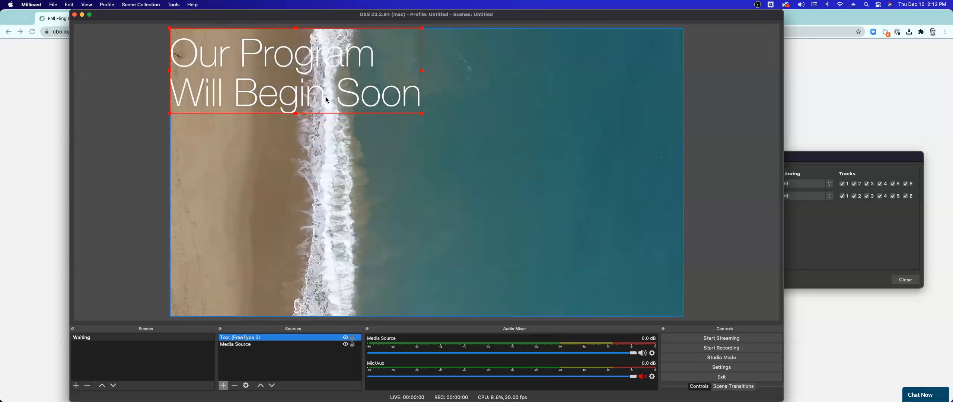
Step: Drag the message to the video's centre-right and shrink its text box slightly
{"action": "left_click", "coordinate": [266, 59]}
{"action": "left_click_drag", "start_coordinate": [267, 61], "coordinate": [506, 165]}
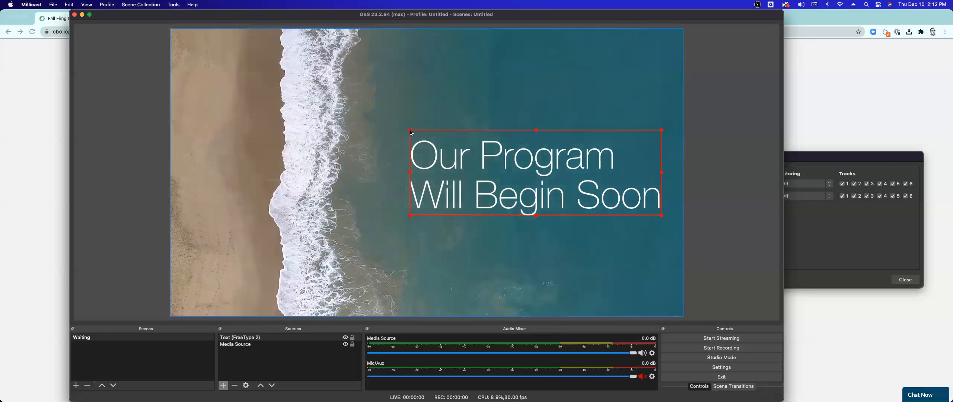
{"action": "left_click_drag", "start_coordinate": [410, 131], "coordinate": [468, 161]}
{"action": "left_click", "coordinate": [726, 158]}
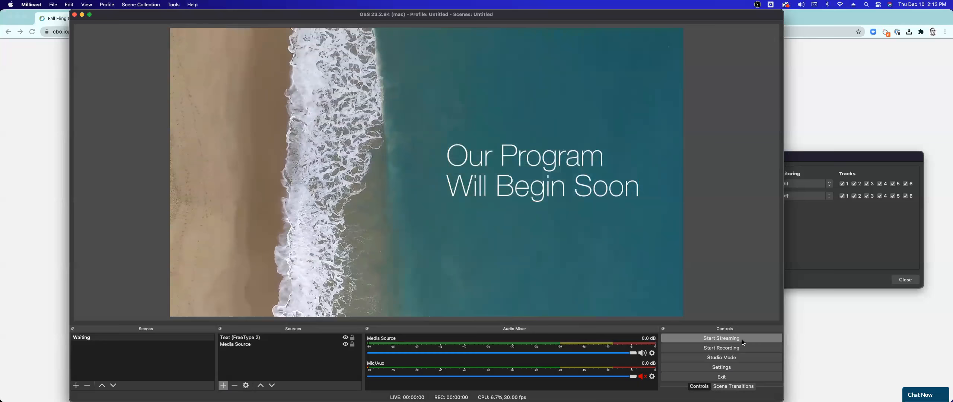
Step: Confirm the Stream service is Millicast WebRTC Streaming Platform, then switch to ClickBid's broadcast page
{"action": "left_click", "coordinate": [709, 366]}
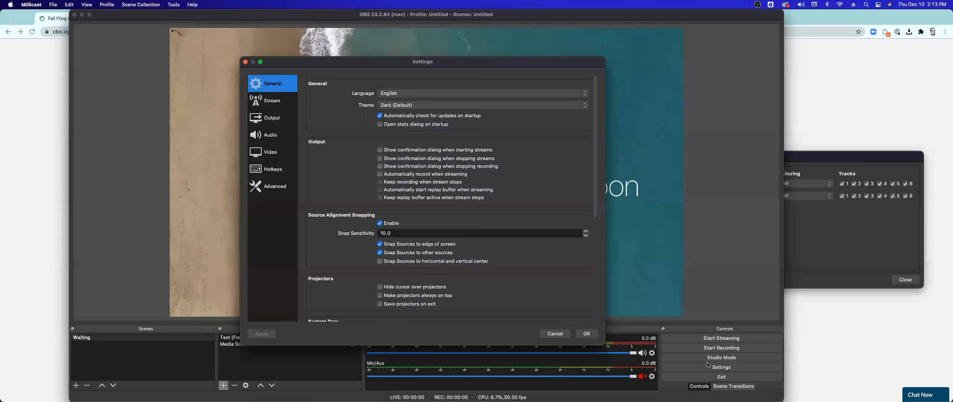
{"action": "left_click", "coordinate": [277, 106]}
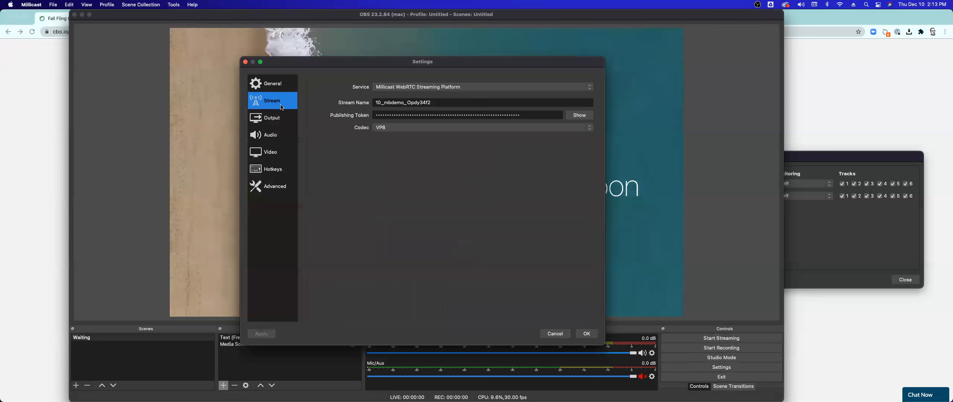
{"action": "left_click", "coordinate": [383, 88]}
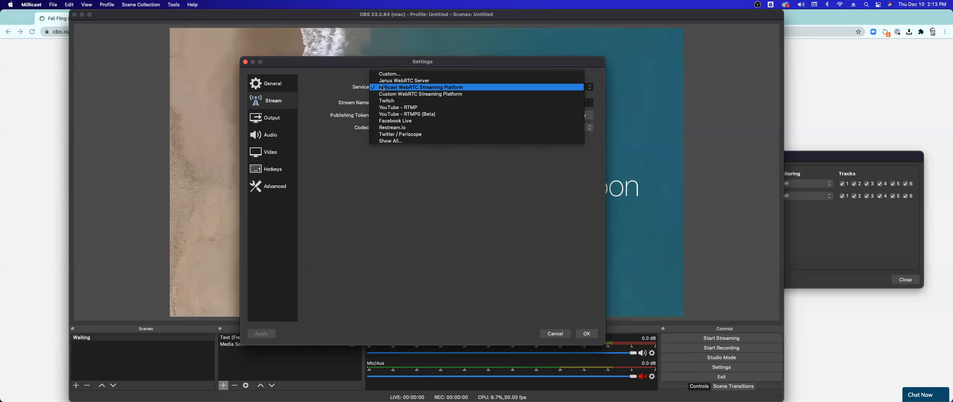
{"action": "left_click", "coordinate": [450, 88]}
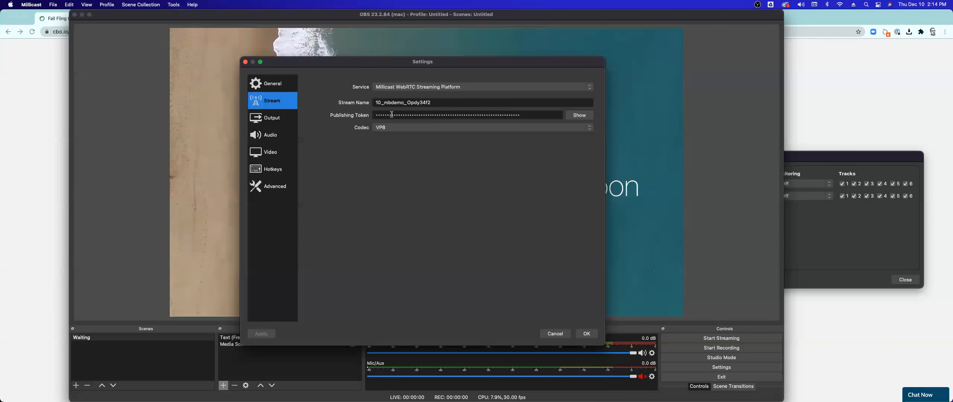
{"action": "key", "text": "super+Tab"}
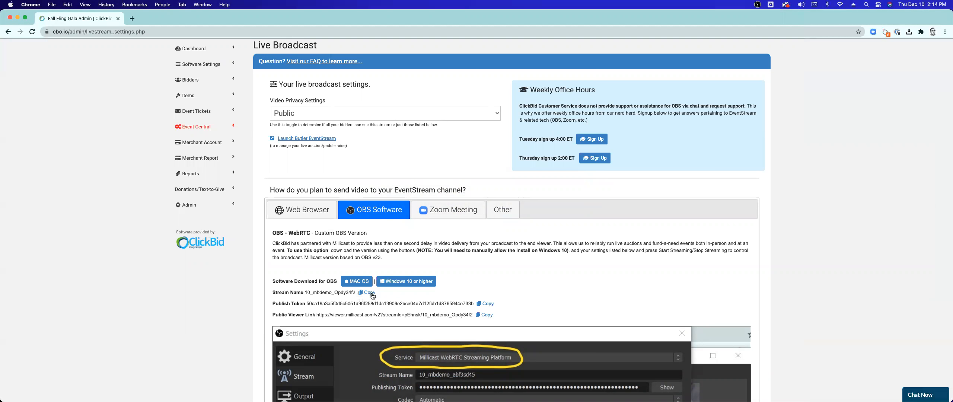
Step: Switch between OBS's stream settings and ClickBid's page to compare stream name and token
{"action": "key", "text": "super+Tab"}
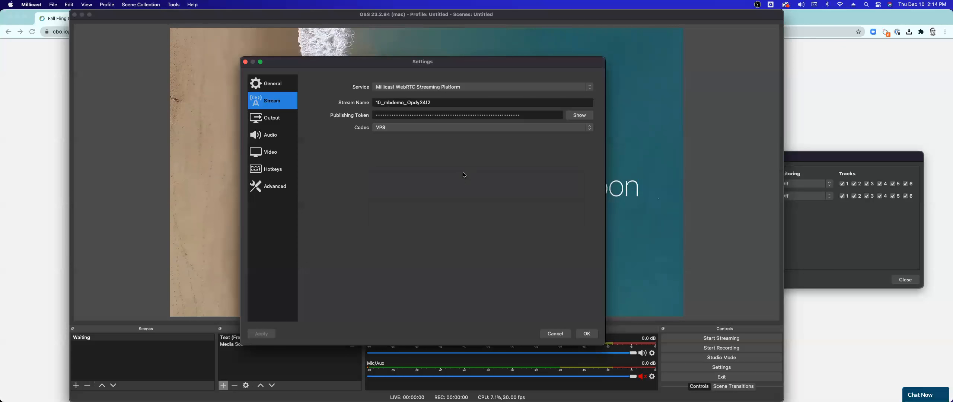
{"action": "key", "text": "super+Tab"}
{"action": "key", "text": "super+Tab"}
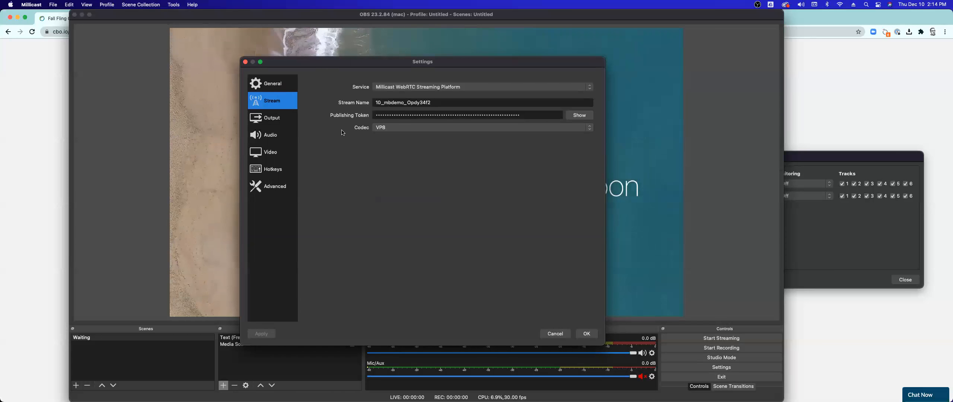
Step: In Output settings, keep Advanced mode with the x264 encoder and CBR rate control
{"action": "left_click", "coordinate": [275, 118]}
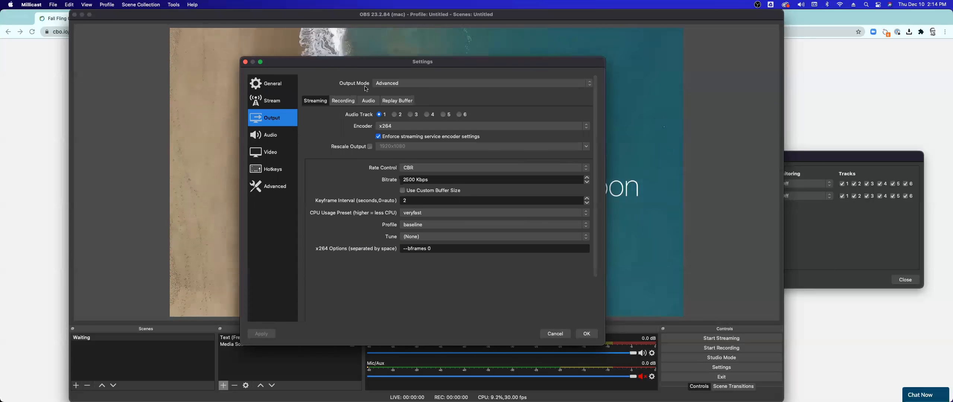
{"action": "left_click", "coordinate": [383, 83]}
{"action": "left_click", "coordinate": [386, 78]}
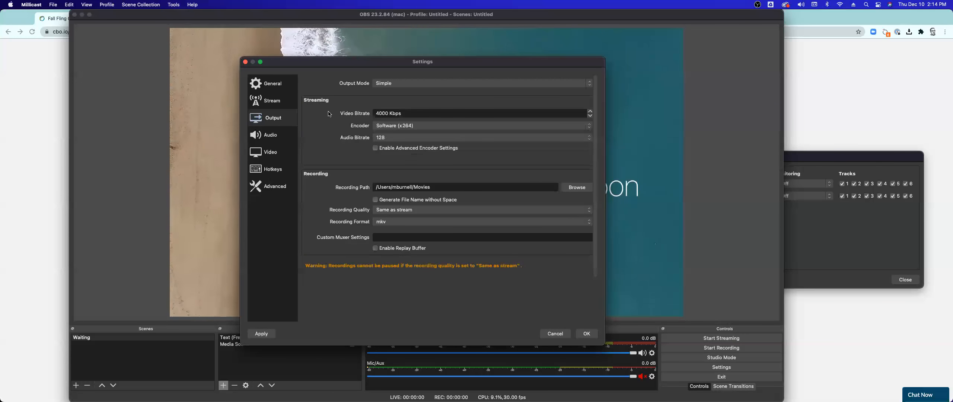
{"action": "left_click", "coordinate": [383, 85]}
{"action": "left_click", "coordinate": [382, 90]}
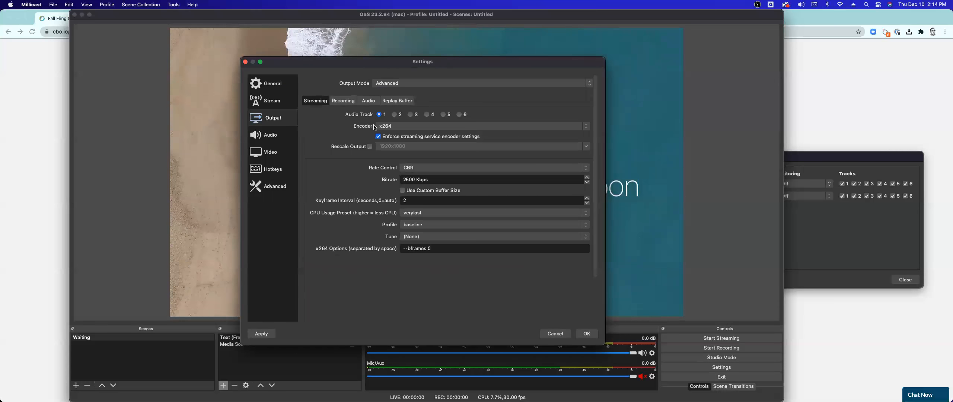
{"action": "left_click", "coordinate": [391, 126]}
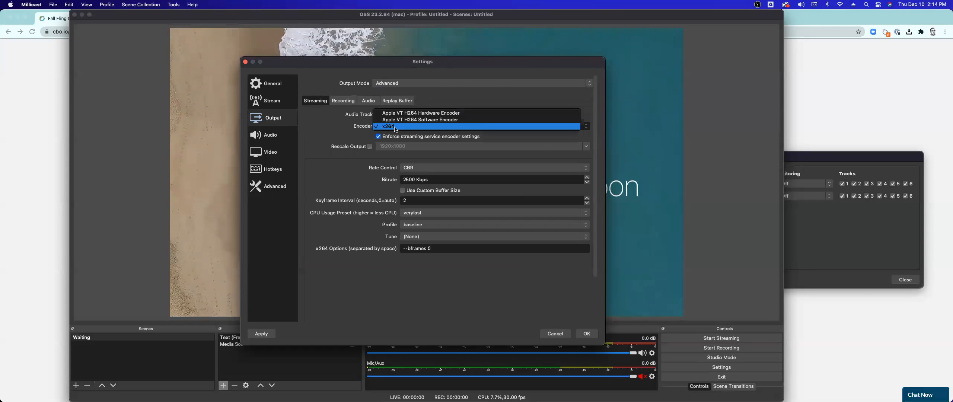
{"action": "left_click", "coordinate": [395, 129]}
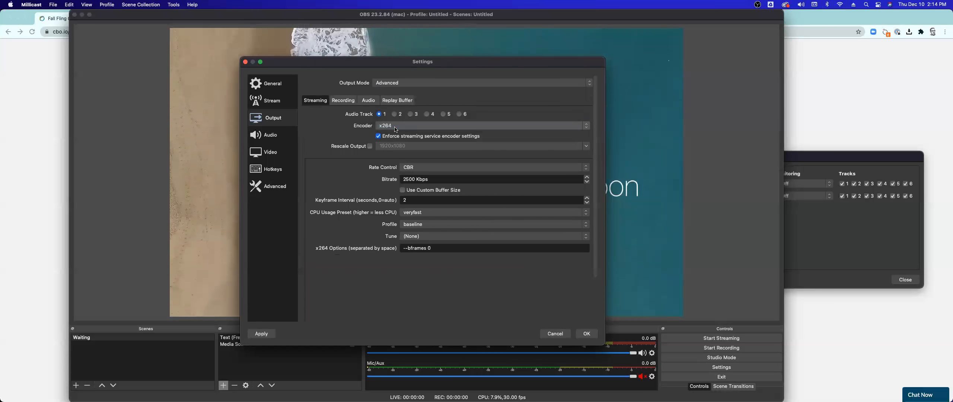
{"action": "left_click", "coordinate": [420, 167]}
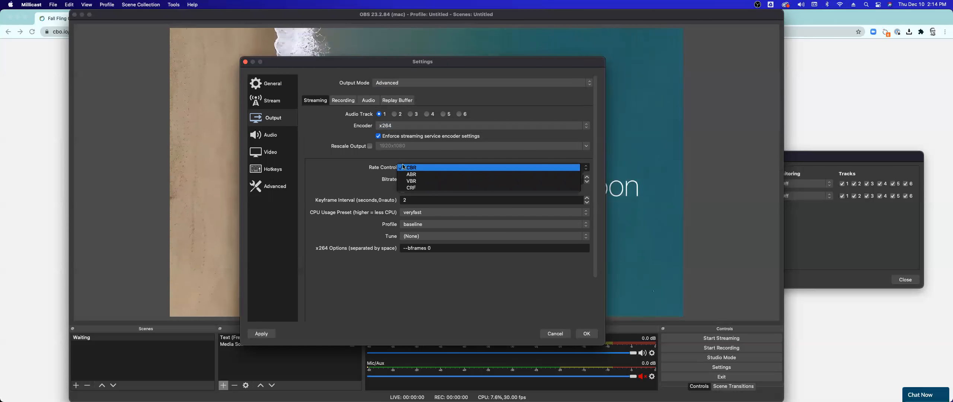
{"action": "left_click", "coordinate": [385, 168]}
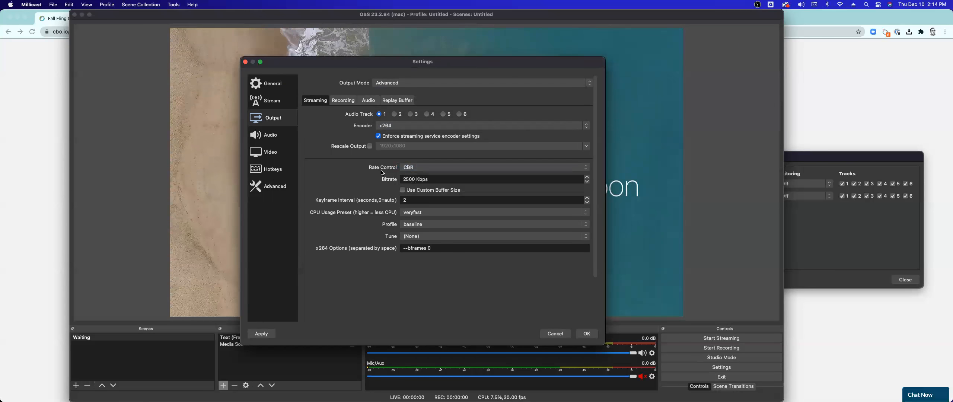
Step: Change the streaming bitrate from 2500 to 3500 Kbps and bring the ClickBid page forward
{"action": "left_click", "coordinate": [408, 178]}
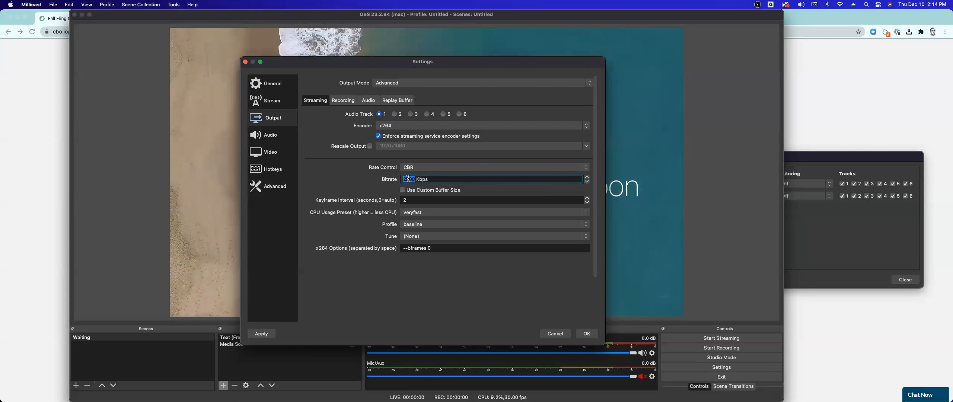
{"action": "left_click_drag", "start_coordinate": [409, 179], "coordinate": [399, 180]}
{"action": "type", "text": "35"}
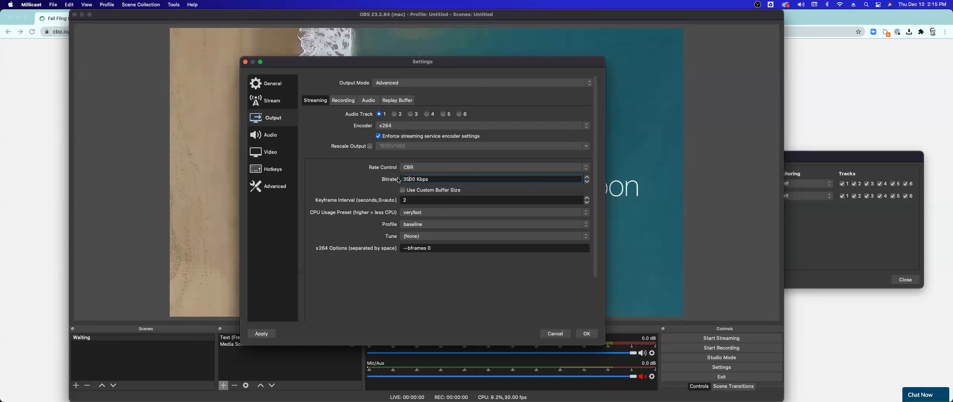
{"action": "left_click", "coordinate": [382, 182]}
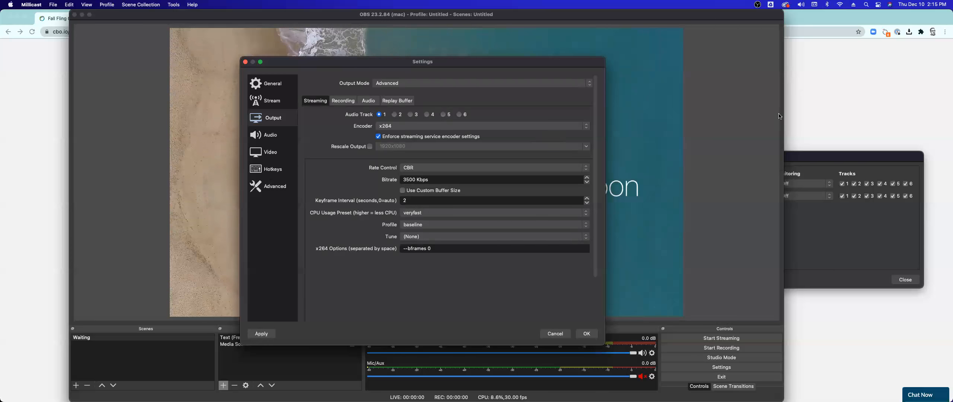
{"action": "left_click", "coordinate": [801, 109]}
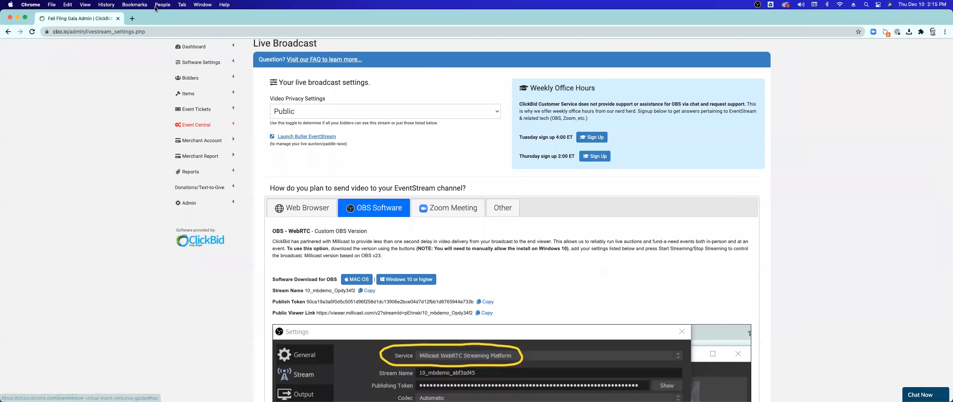
Step: Search 'speedtest' in a new tab and run the test twice: 102.7 Mbps down, 8.93 up
{"action": "left_click", "coordinate": [131, 19]}
{"action": "left_click", "coordinate": [174, 31]}
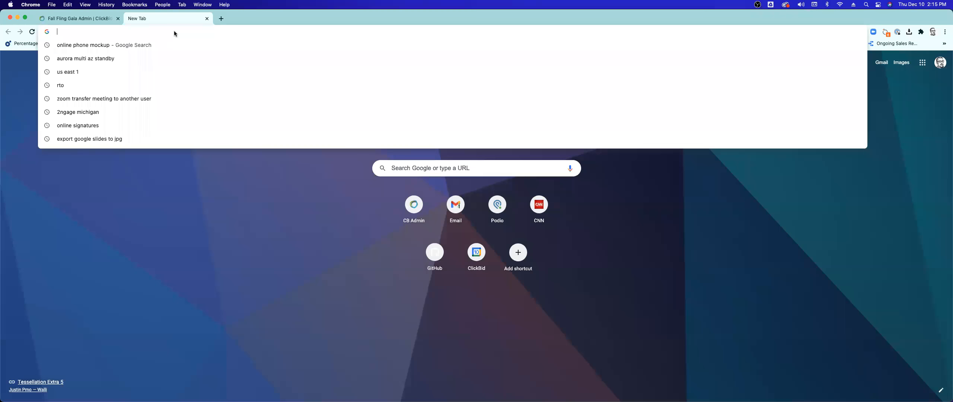
{"action": "type", "text": "speedtest"}
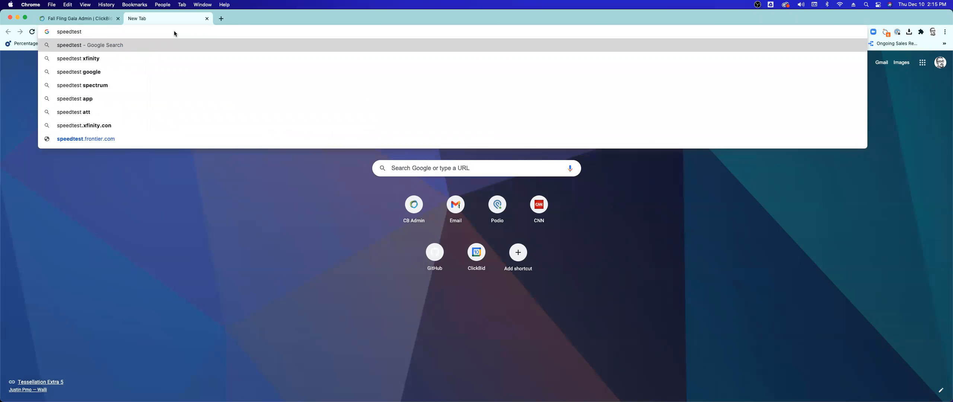
{"action": "key", "text": "Return"}
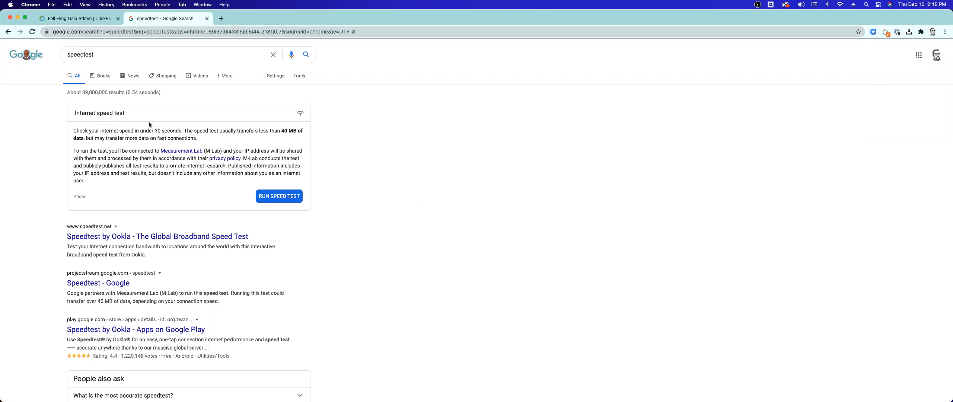
{"action": "left_click", "coordinate": [289, 198]}
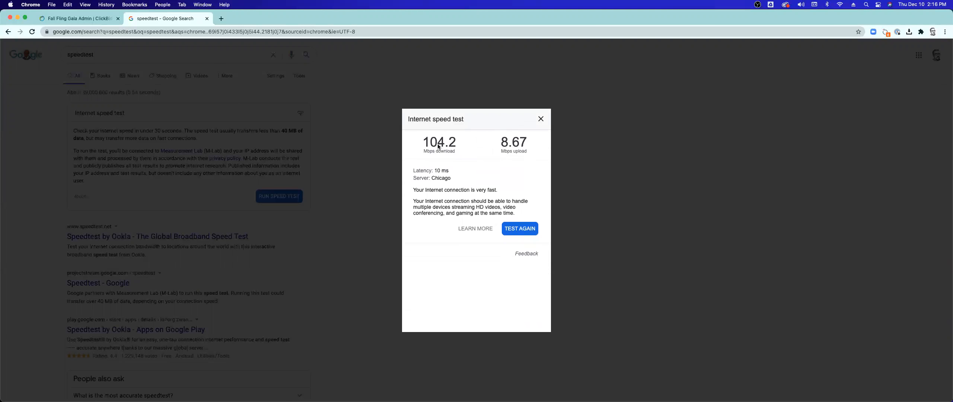
{"action": "left_click", "coordinate": [521, 228]}
{"action": "key", "text": "super+Tab"}
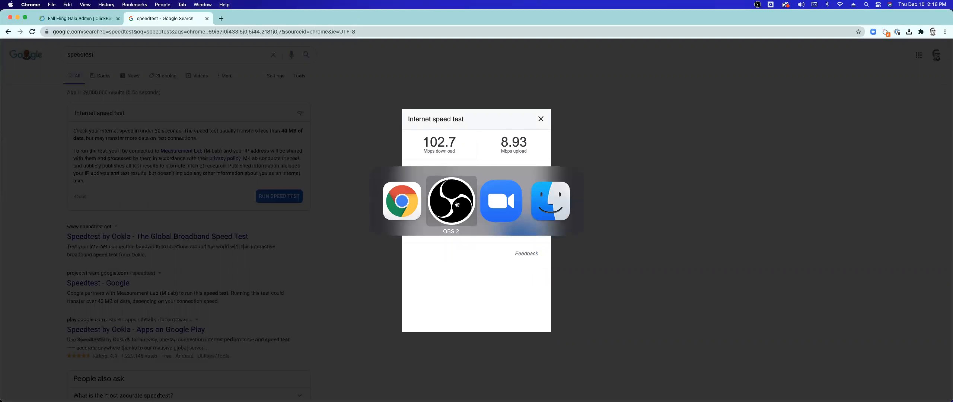
Step: Edit the Output bitrate field until it reads 4000 Kbps
{"action": "left_click", "coordinate": [456, 203]}
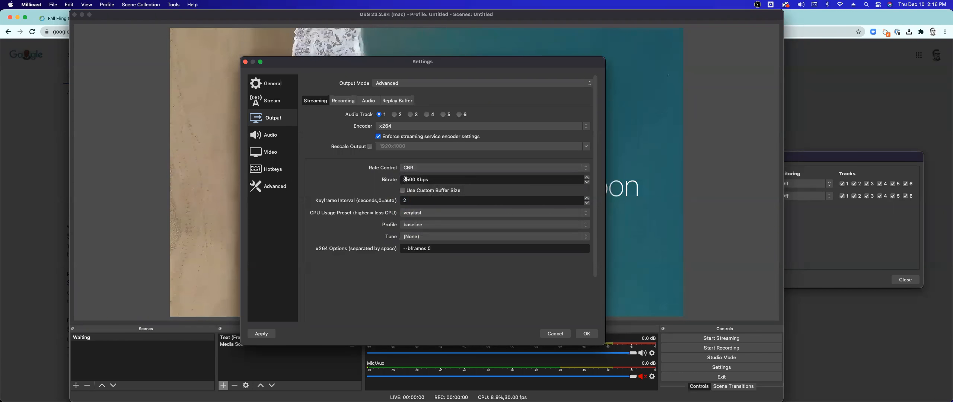
{"action": "left_click_drag", "start_coordinate": [406, 180], "coordinate": [409, 180]}
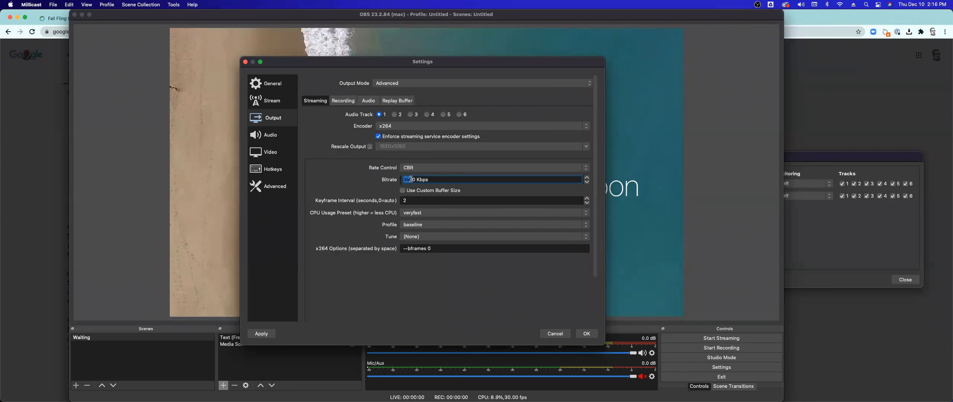
{"action": "type", "text": "893"}
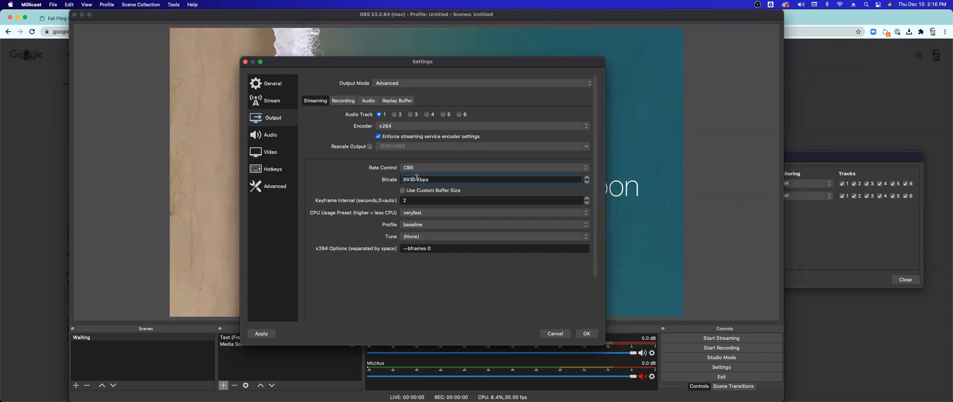
{"action": "key", "text": "super+a"}
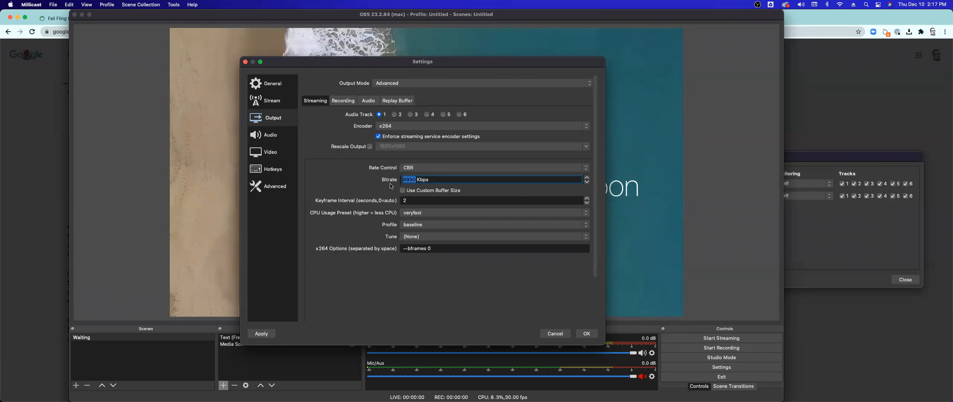
{"action": "key", "text": "Left"}
{"action": "key", "text": "Delete"}
{"action": "key", "text": "Delete"}
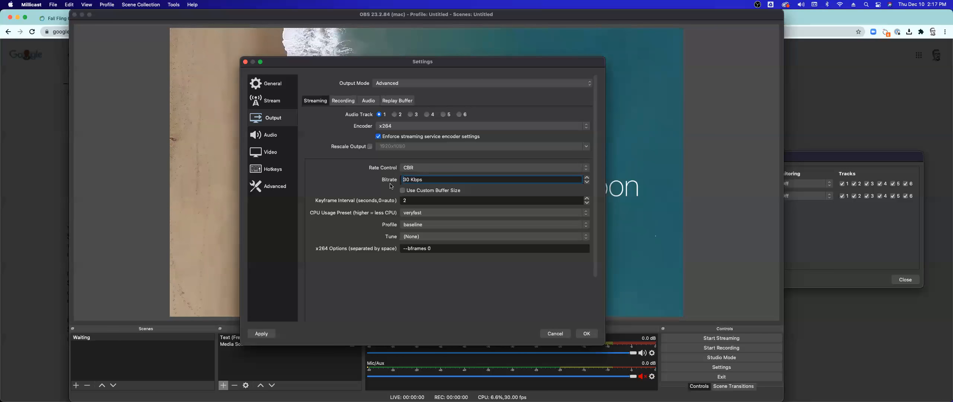
{"action": "type", "text": "40"}
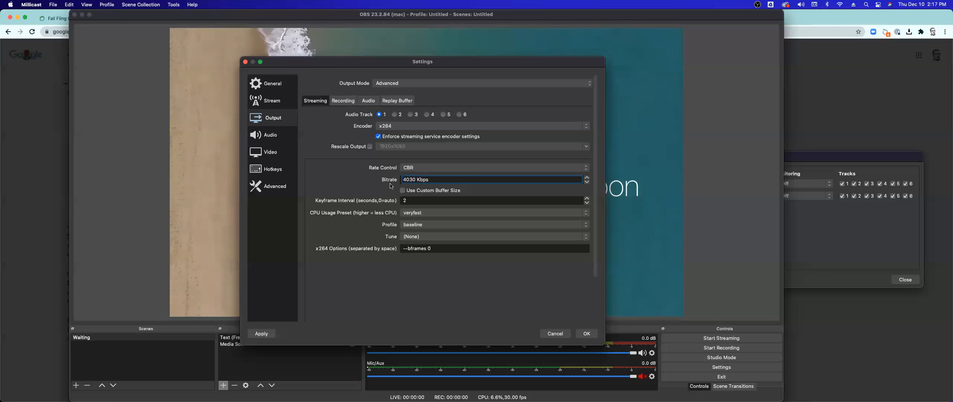
{"action": "key", "text": "Delete"}
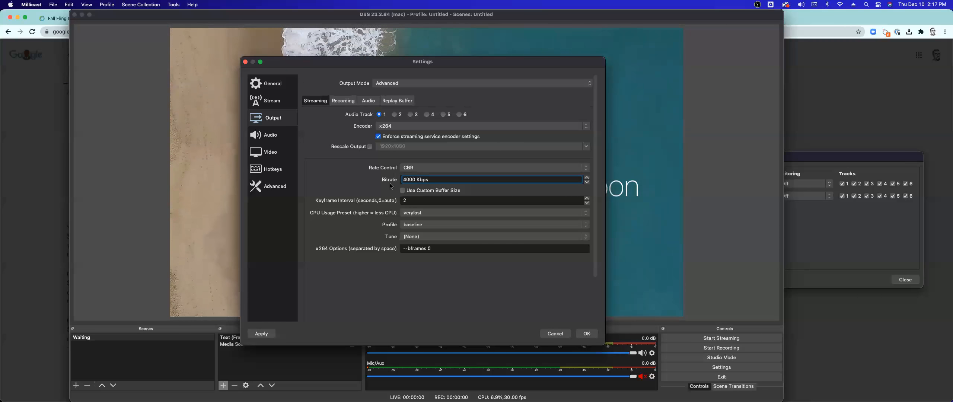
{"action": "left_click", "coordinate": [388, 185]}
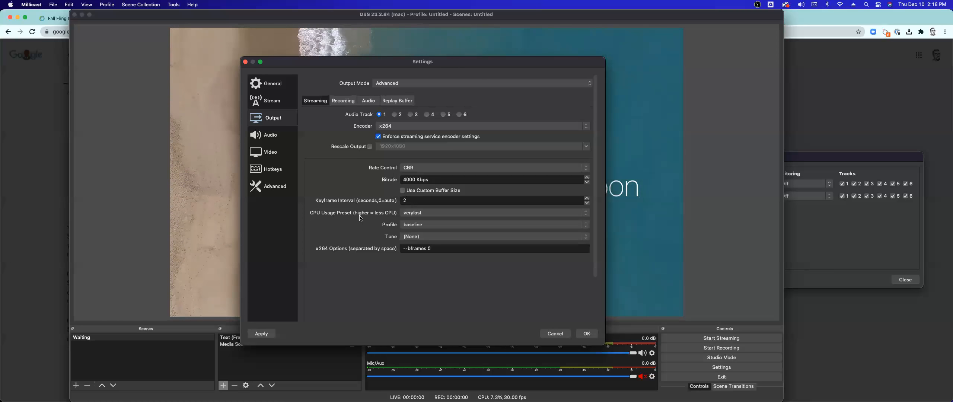
Step: Keep veryfast preset and baseline profile, set tune to zerolatency, and verify --bframes 0
{"action": "left_click", "coordinate": [409, 216]}
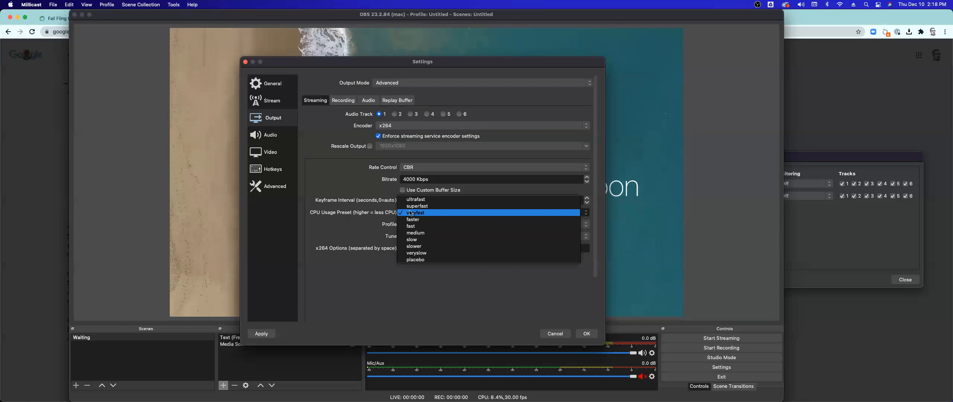
{"action": "left_click", "coordinate": [375, 219]}
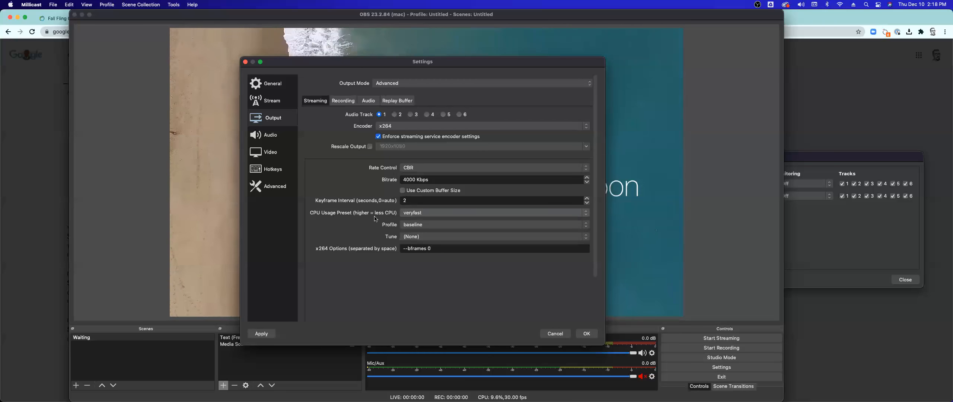
{"action": "left_click", "coordinate": [406, 224]}
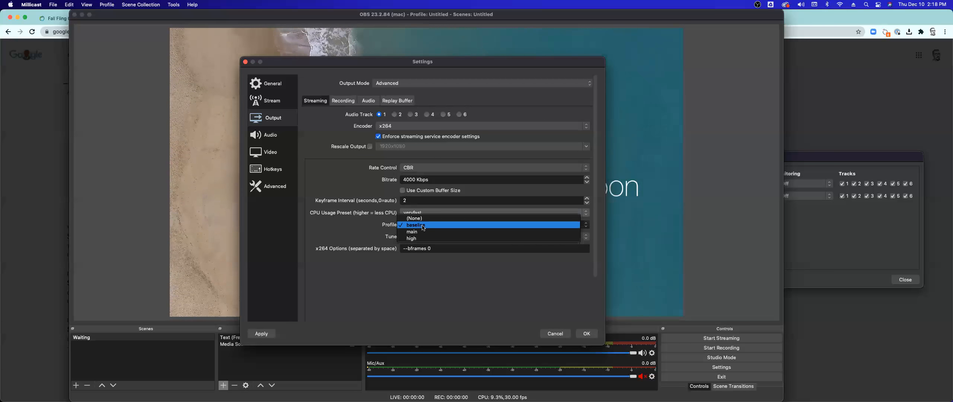
{"action": "left_click", "coordinate": [392, 226]}
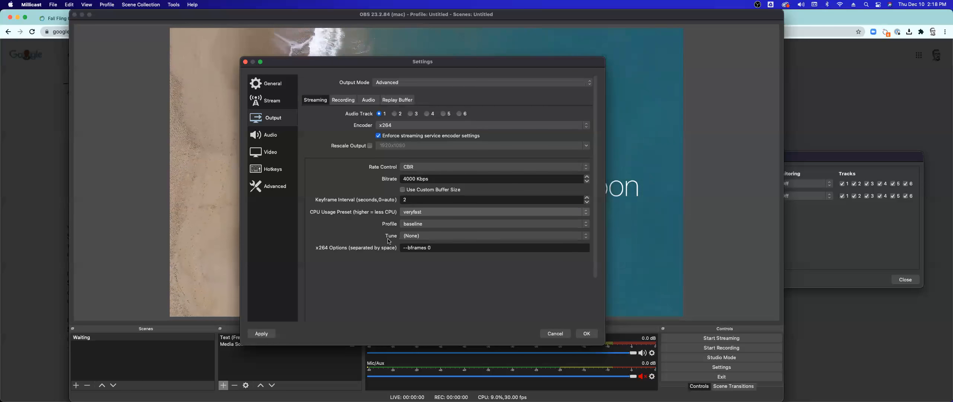
{"action": "left_click", "coordinate": [412, 236]}
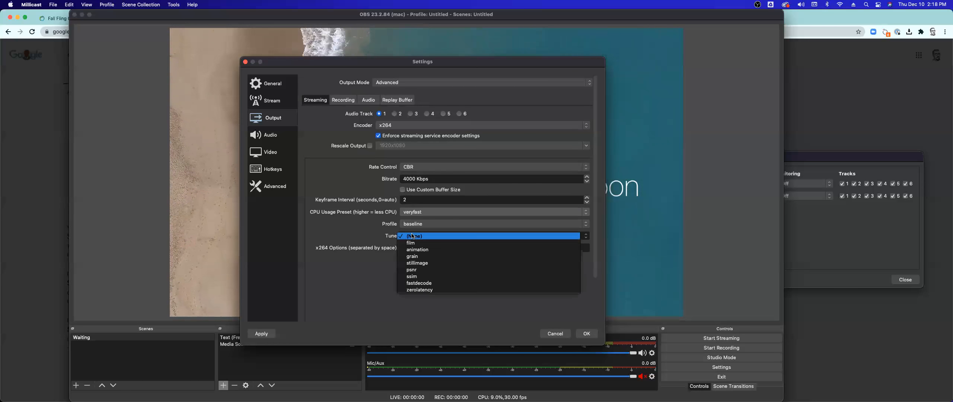
{"action": "left_click", "coordinate": [424, 290]}
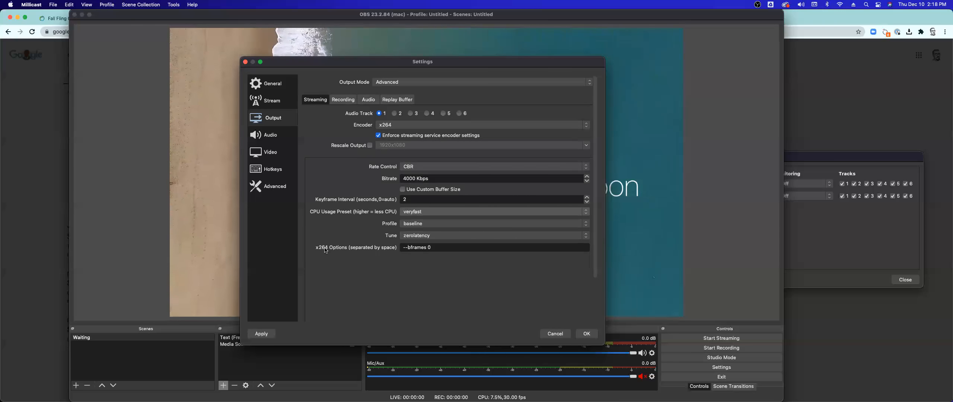
{"action": "left_click", "coordinate": [407, 247]}
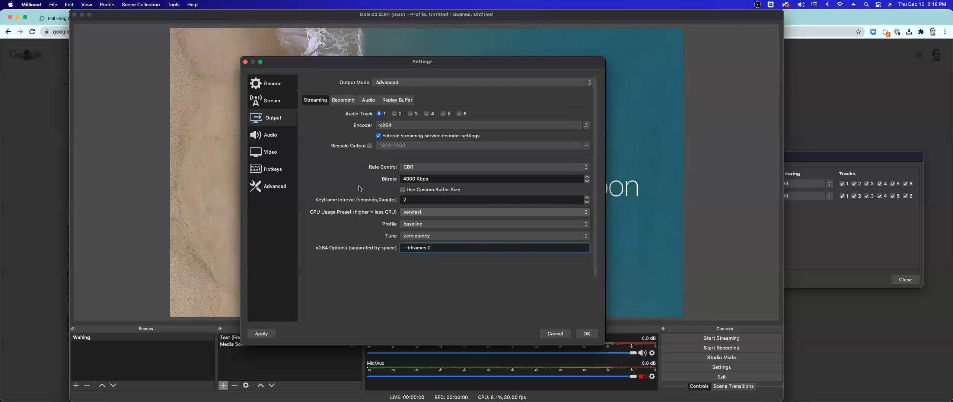
{"action": "key", "text": "super+Tab"}
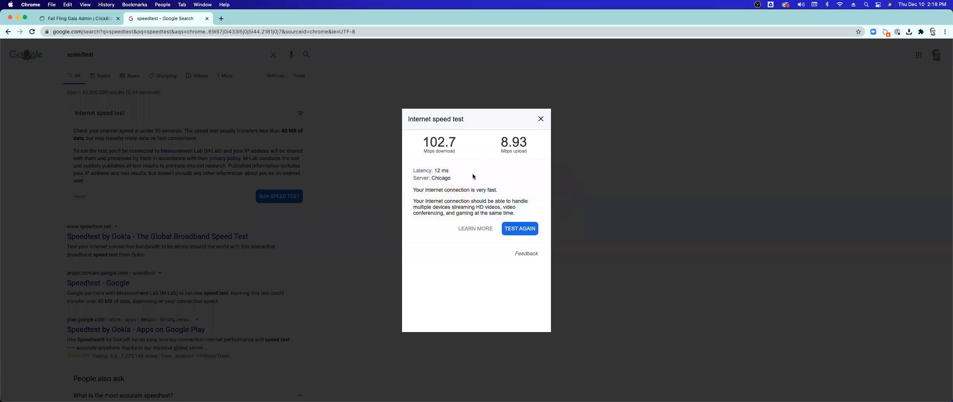
Step: Close the speed test results and review ClickBid's Other streaming instructions
{"action": "left_click", "coordinate": [541, 119]}
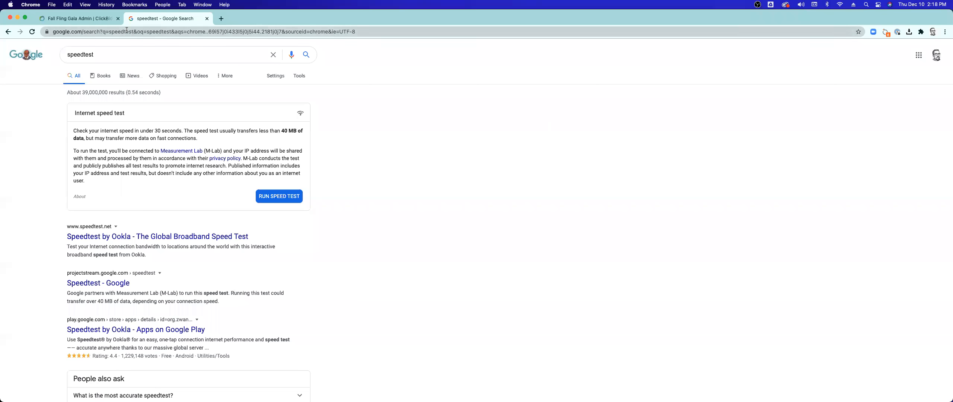
{"action": "key", "text": "ctrl+shift+Tab"}
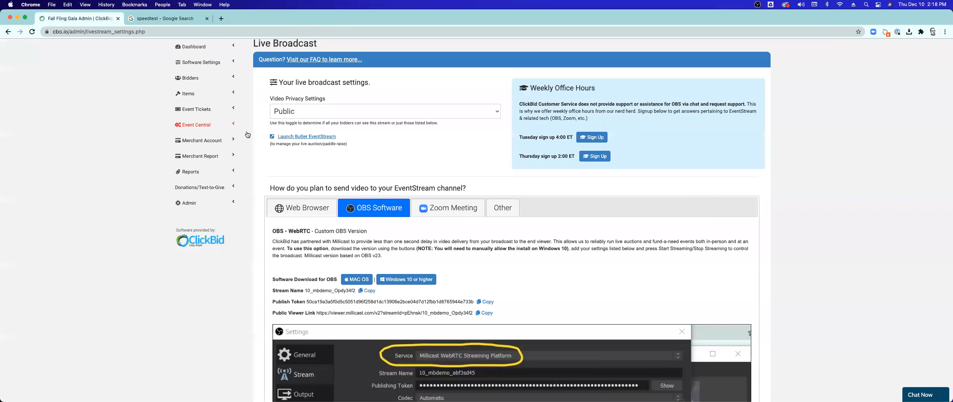
{"action": "left_click", "coordinate": [498, 207]}
{"action": "scroll", "coordinate": [375, 278], "scroll_direction": "down", "scroll_amount": 4}
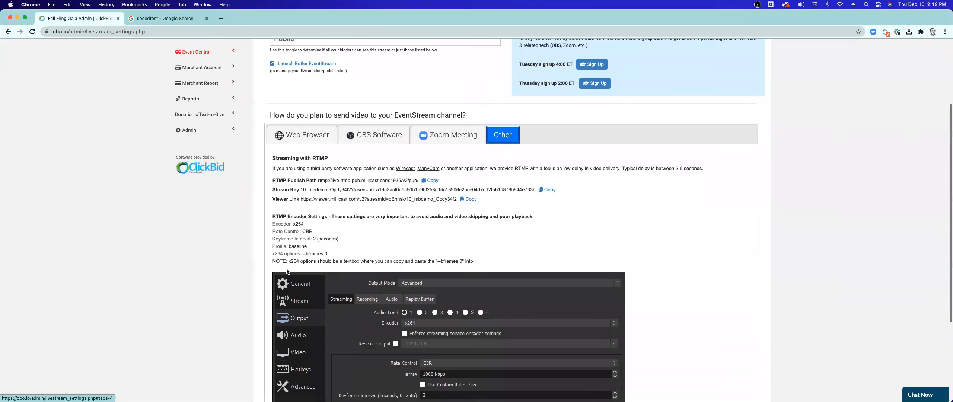
{"action": "scroll", "coordinate": [287, 272], "scroll_direction": "down", "scroll_amount": 5}
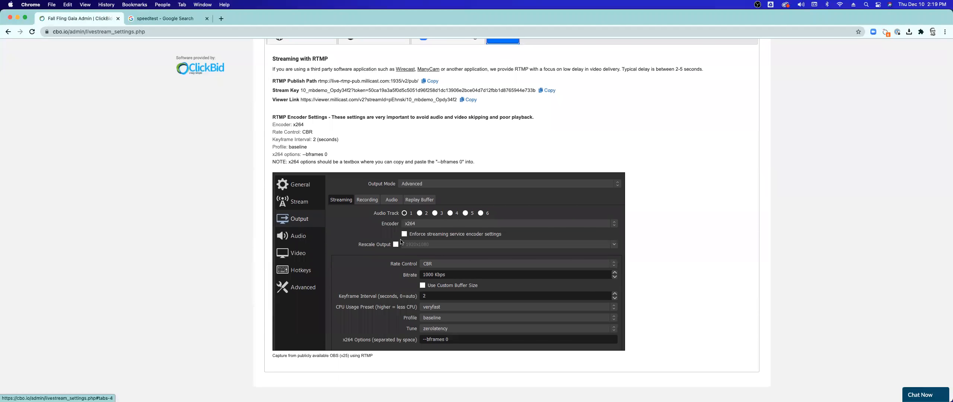
{"action": "scroll", "coordinate": [401, 242], "scroll_direction": "up", "scroll_amount": 5}
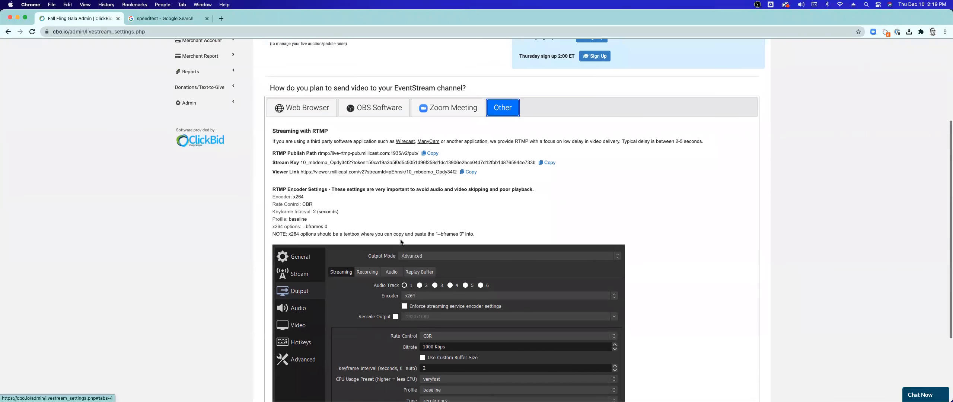
Step: Review ClickBid's OBS Software streaming instructions, then return to OBS Studio
{"action": "left_click", "coordinate": [353, 131]}
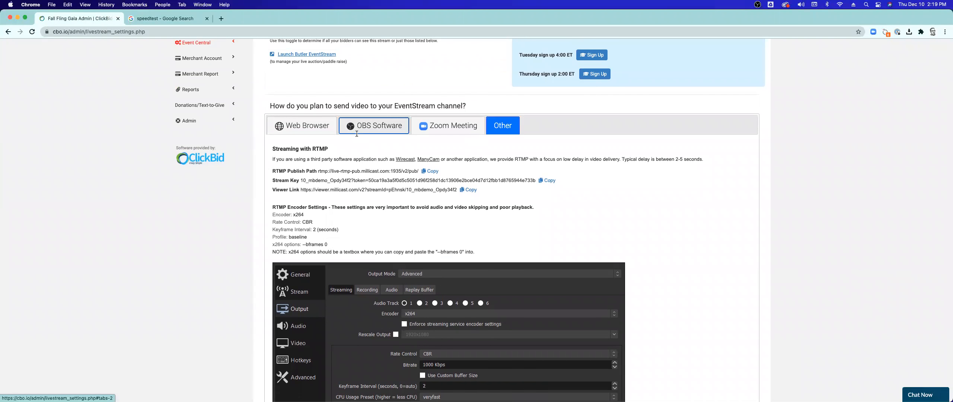
{"action": "scroll", "coordinate": [346, 214], "scroll_direction": "down", "scroll_amount": 10}
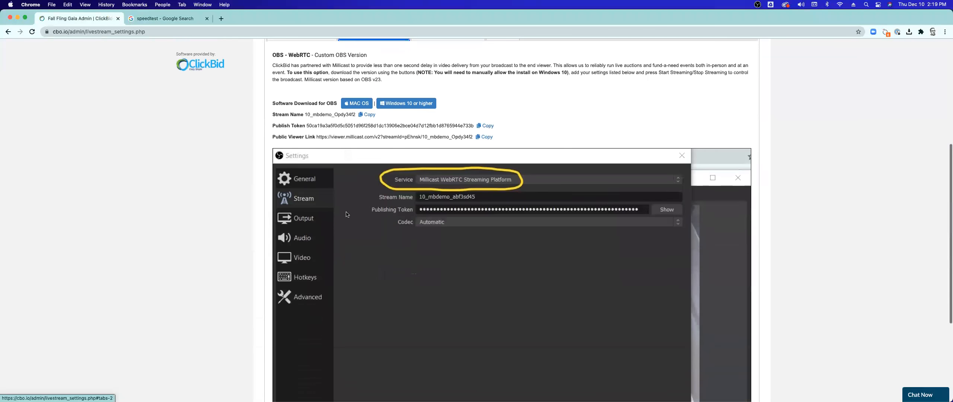
{"action": "scroll", "coordinate": [346, 214], "scroll_direction": "up", "scroll_amount": 6}
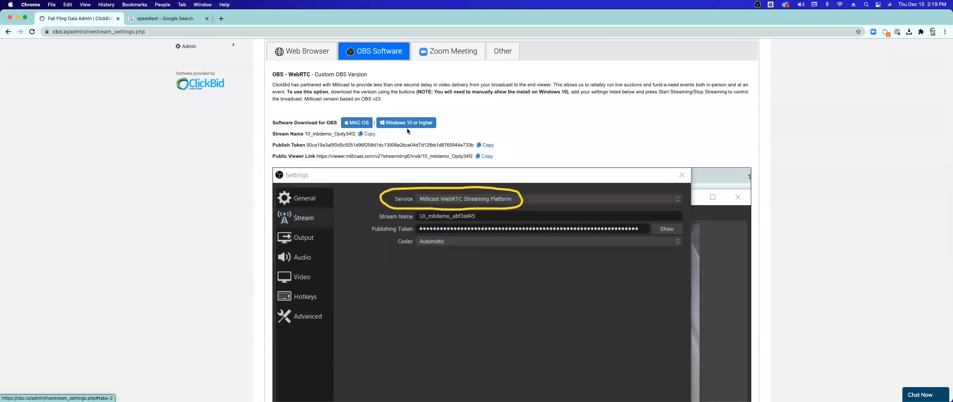
{"action": "scroll", "coordinate": [345, 96], "scroll_direction": "up", "scroll_amount": 6}
{"action": "scroll", "coordinate": [345, 96], "scroll_direction": "up", "scroll_amount": 3}
{"action": "key", "text": "super+Tab"}
Step: Close Settings, start streaming the beach waiting scene live, and bring Chrome's ClickBid page forward
{"action": "left_click", "coordinate": [586, 334]}
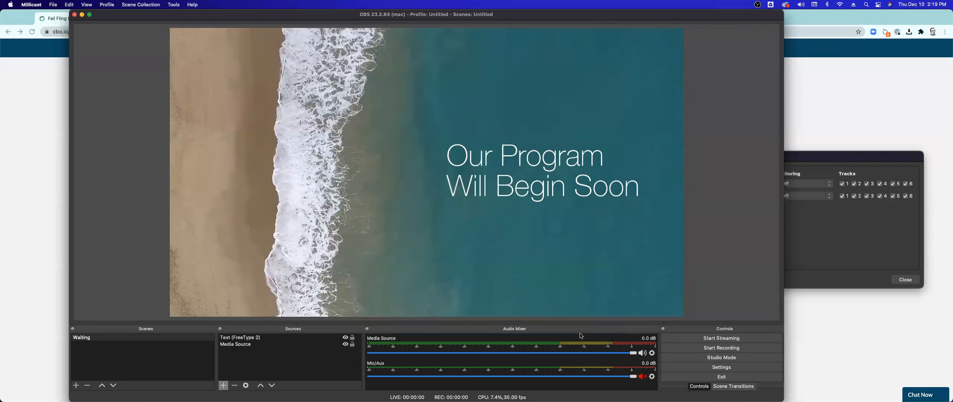
{"action": "left_click", "coordinate": [686, 338]}
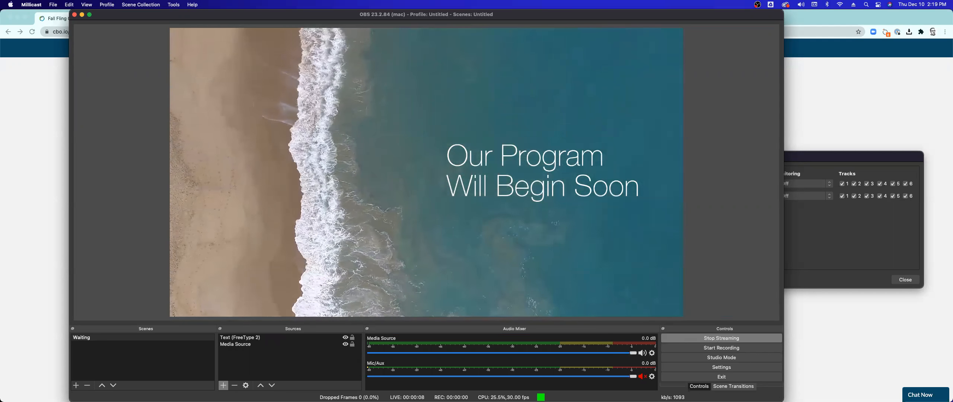
{"action": "mouse_move", "coordinate": [380, 401]}
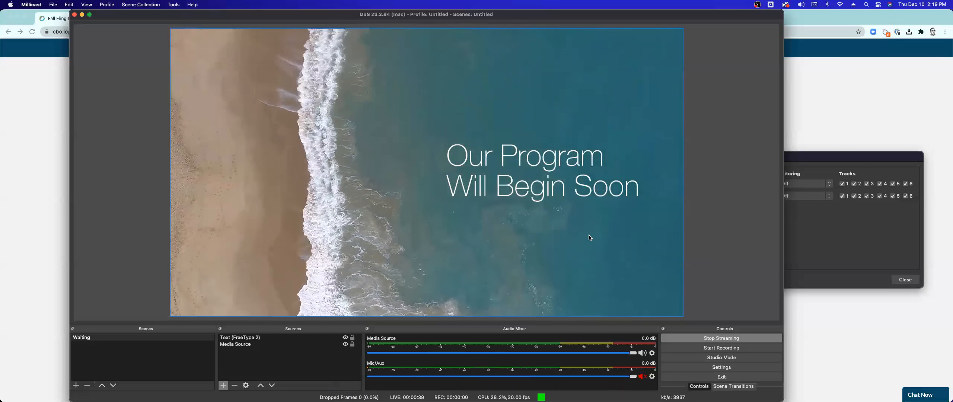
{"action": "left_click", "coordinate": [819, 125]}
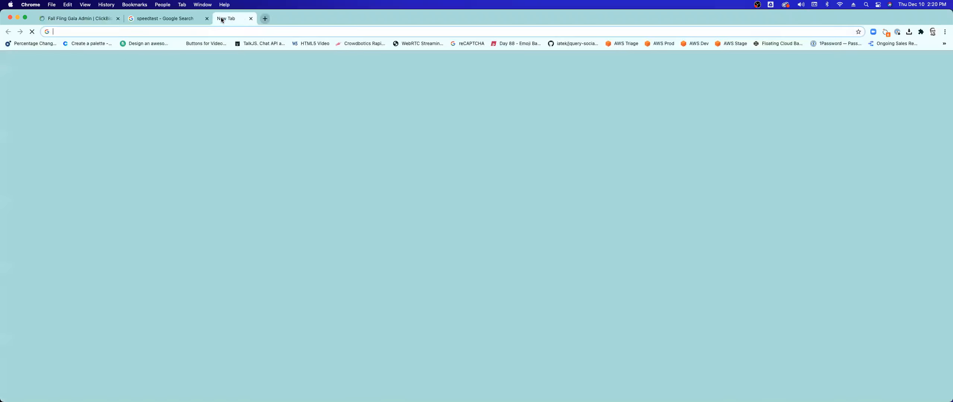
Step: In a new tab, load the cbo.io bidder site and log in with the bidder number
{"action": "left_click", "coordinate": [221, 19]}
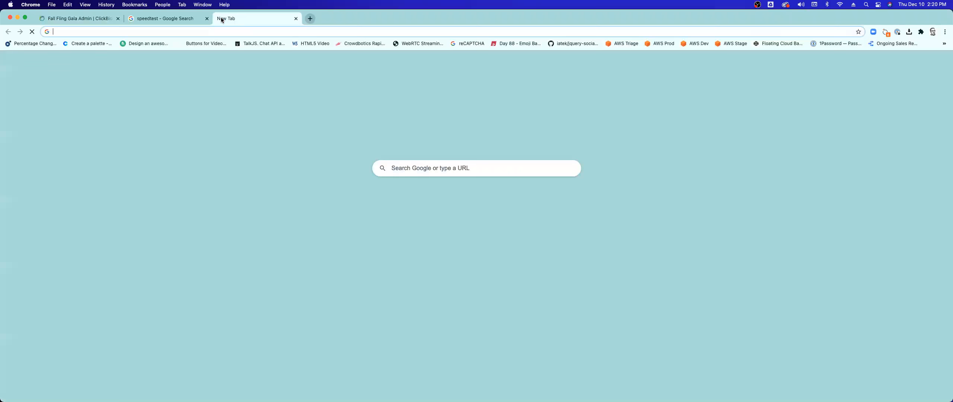
{"action": "type", "text": "cbo.io"}
{"action": "key", "text": "Return"}
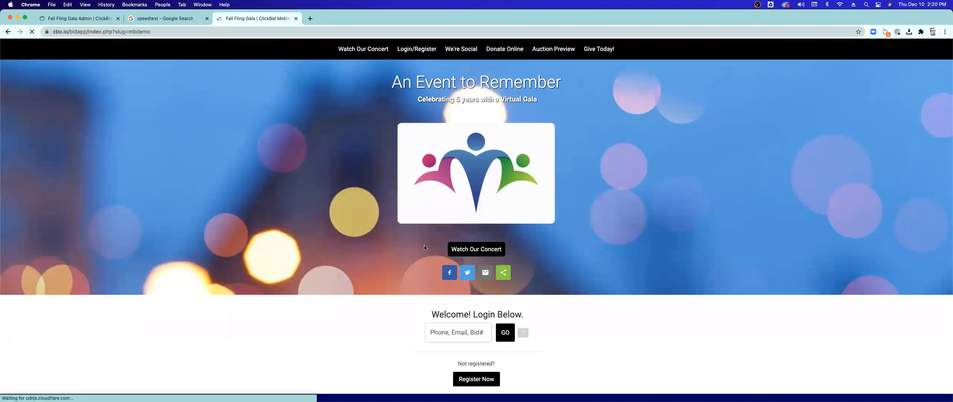
{"action": "left_click", "coordinate": [445, 332]}
{"action": "type", "text": "101"}
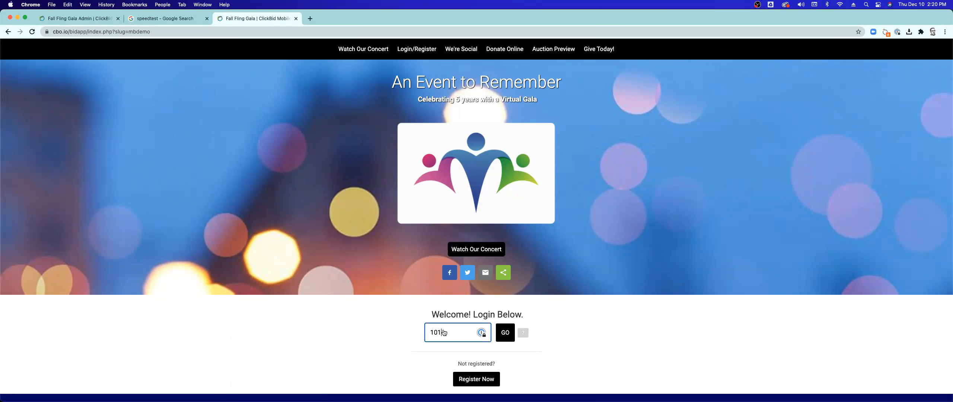
{"action": "left_click", "coordinate": [503, 332]}
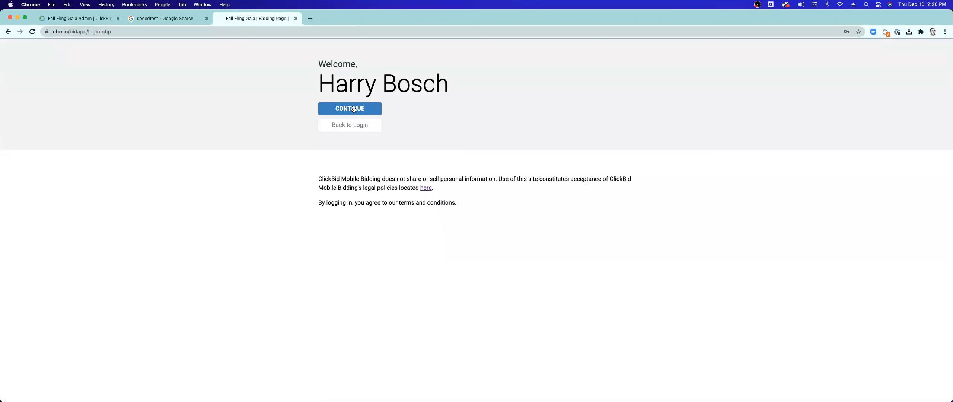
{"action": "left_click", "coordinate": [353, 108]}
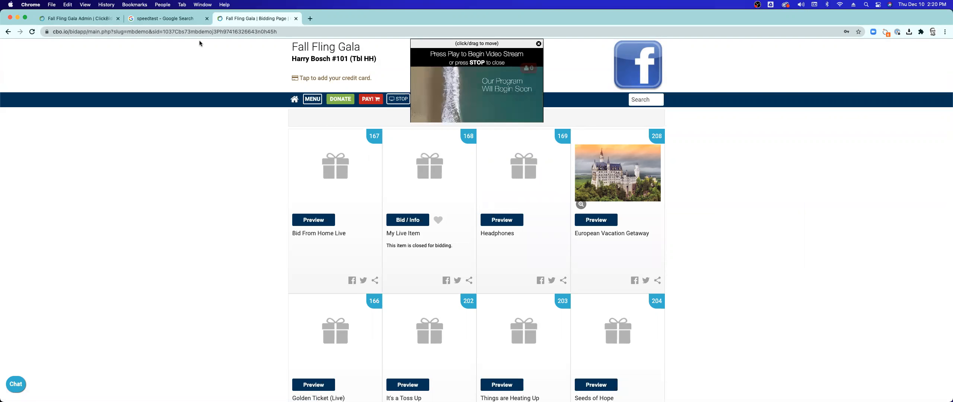
Step: Check the Video Privacy options on the ClickBid admin page, leaving them unchanged
{"action": "left_click", "coordinate": [98, 19]}
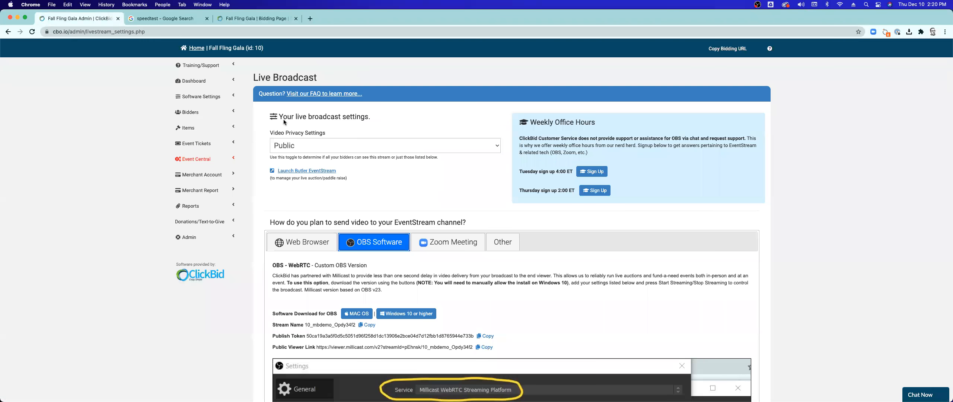
{"action": "left_click", "coordinate": [278, 149]}
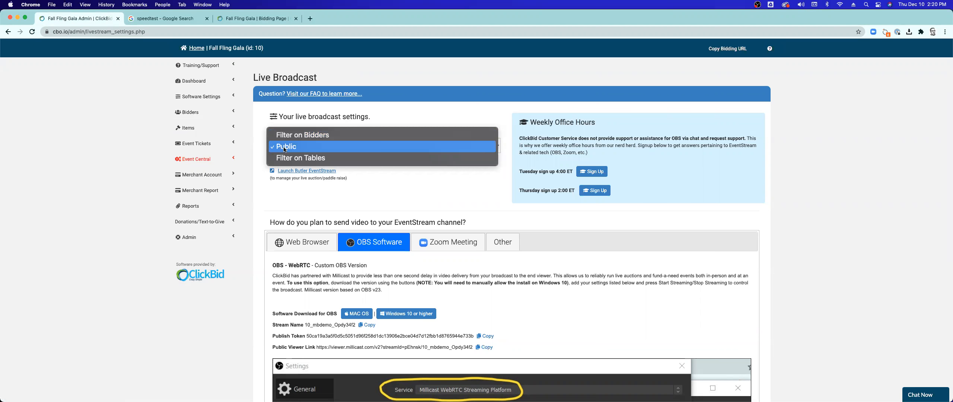
{"action": "left_click", "coordinate": [266, 124]}
Step: Drag the floating stream player left of the item grid and watch it full screen
{"action": "left_click", "coordinate": [253, 18]}
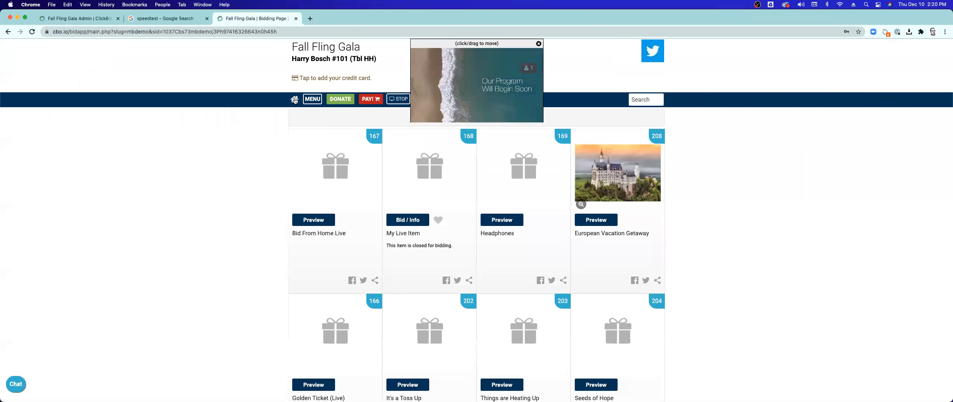
{"action": "left_click_drag", "start_coordinate": [435, 42], "coordinate": [172, 110]}
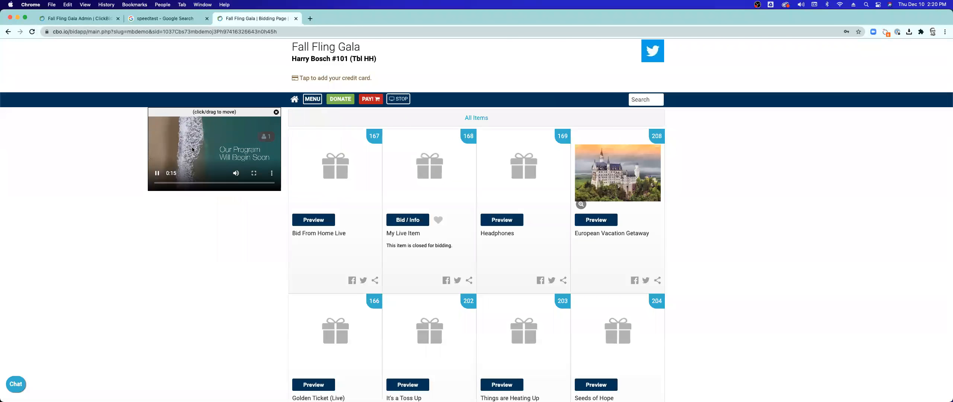
{"action": "left_click", "coordinate": [254, 172]}
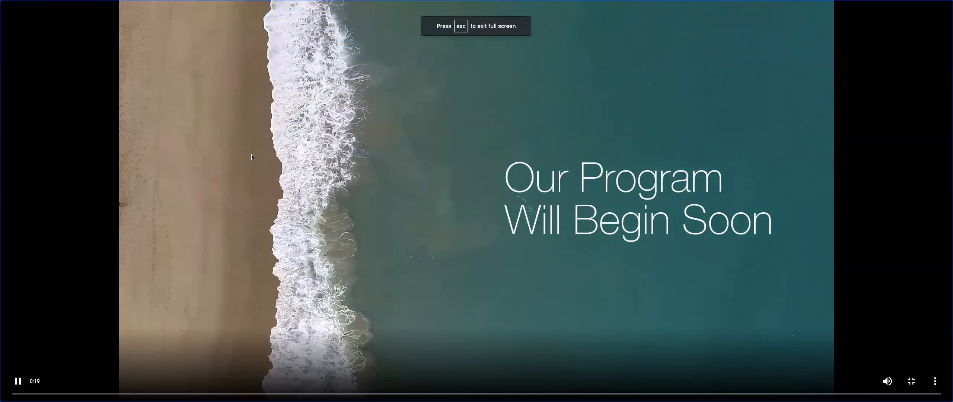
{"action": "key", "text": "Escape"}
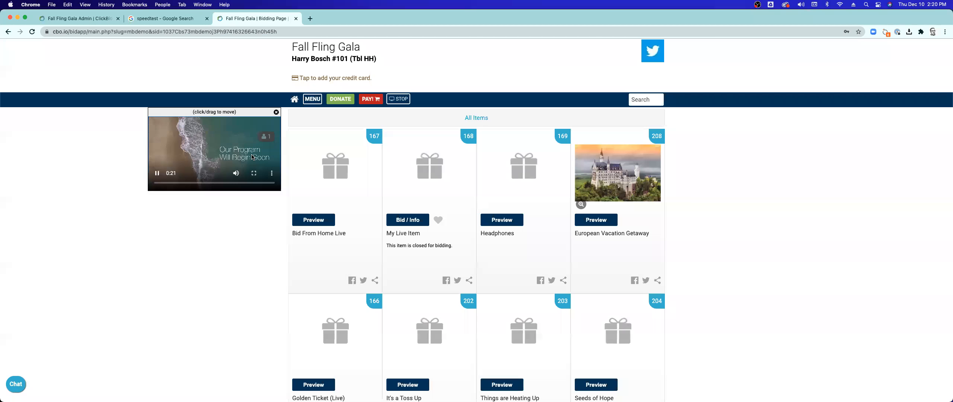
Step: Nudge the player further down and left beside the auction items, then return to OBS
{"action": "mouse_move", "coordinate": [224, 112]}
{"action": "left_mouse_down"}
{"action": "mouse_move", "coordinate": [255, 117]}
{"action": "mouse_move", "coordinate": [215, 123]}
{"action": "left_mouse_up"}
{"action": "scroll", "coordinate": [216, 122], "scroll_direction": "down", "scroll_amount": 1}
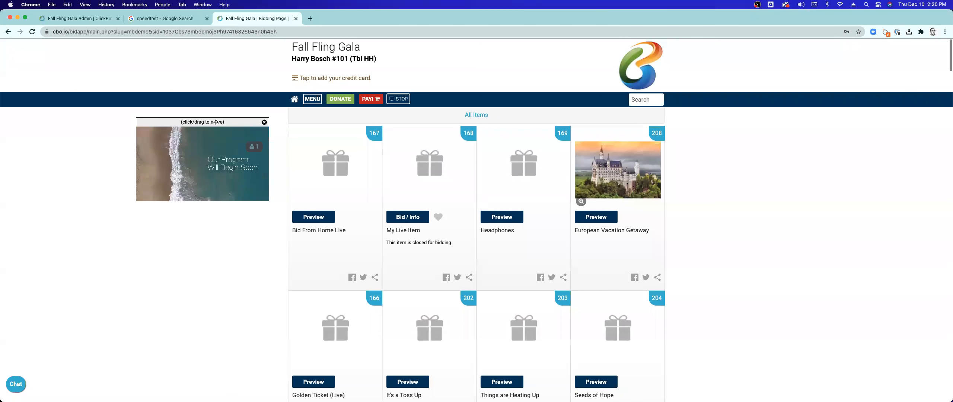
{"action": "mouse_move", "coordinate": [209, 152]}
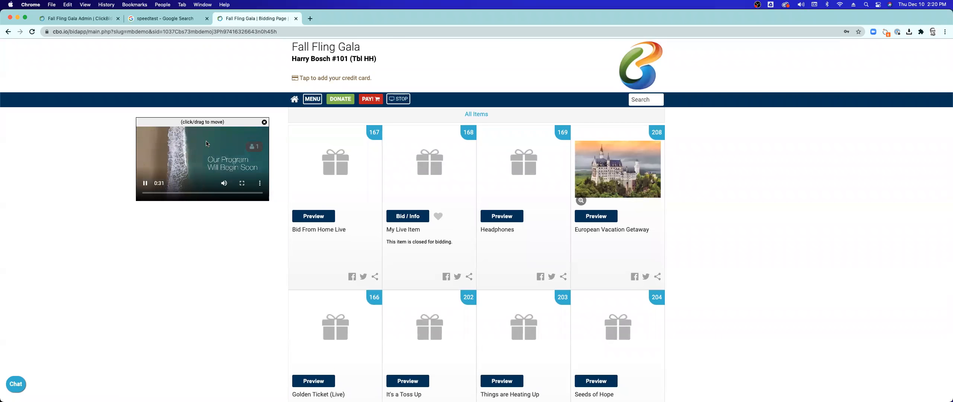
{"action": "key", "text": "super+Tab"}
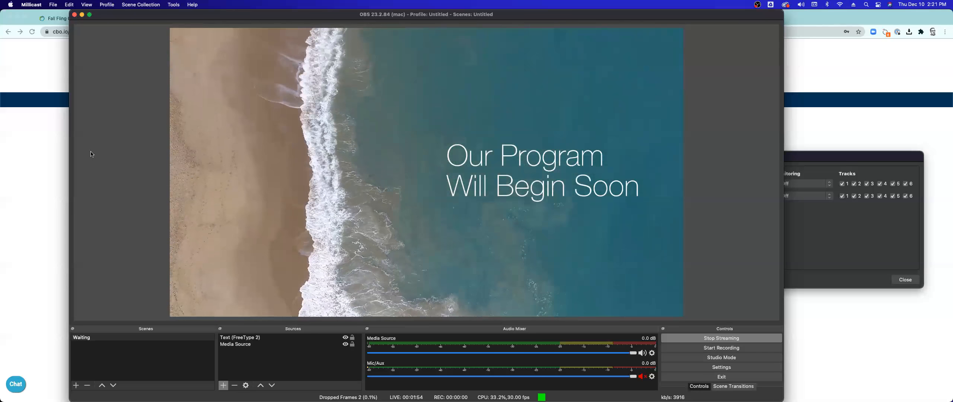
Step: Close the floating video player, the Fall Fling Gala bidding tab and the speedtest tab, then return to OBS
{"action": "left_click", "coordinate": [55, 151]}
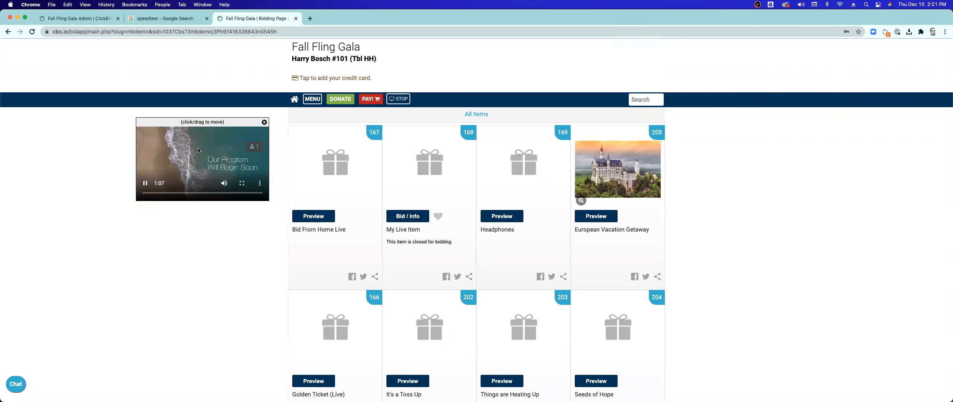
{"action": "left_click", "coordinate": [263, 122]}
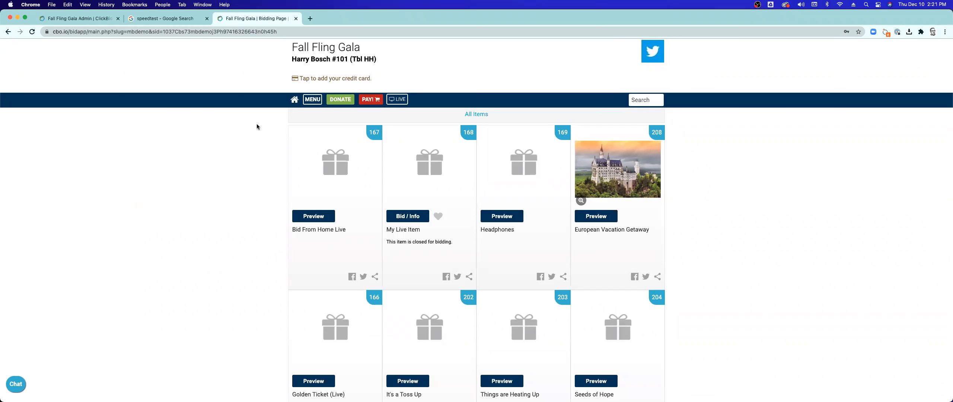
{"action": "left_click", "coordinate": [297, 19]}
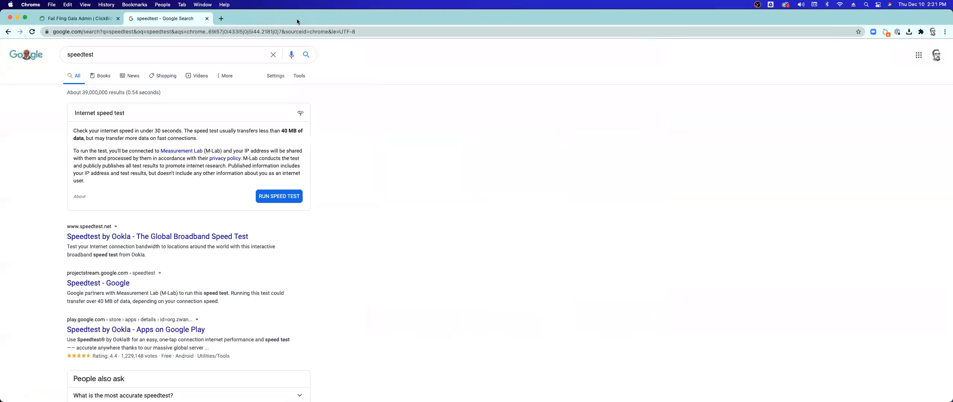
{"action": "left_click", "coordinate": [207, 19]}
{"action": "key", "text": "super+Tab"}
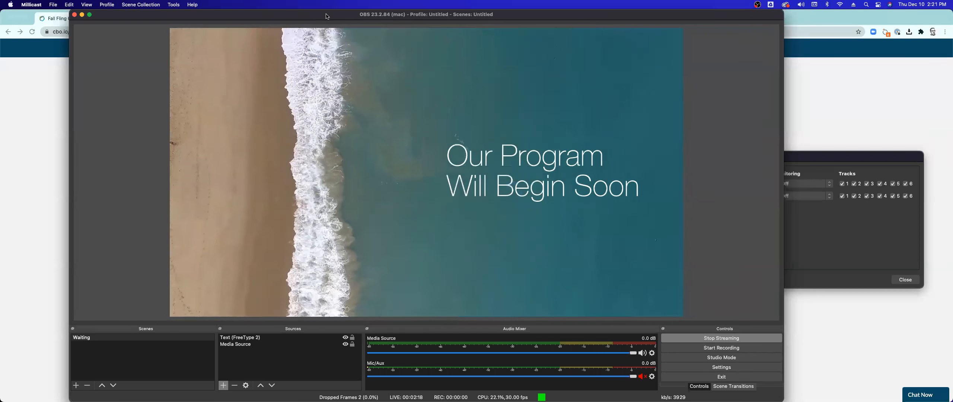
{"action": "left_click_drag", "start_coordinate": [326, 20], "coordinate": [330, 10]}
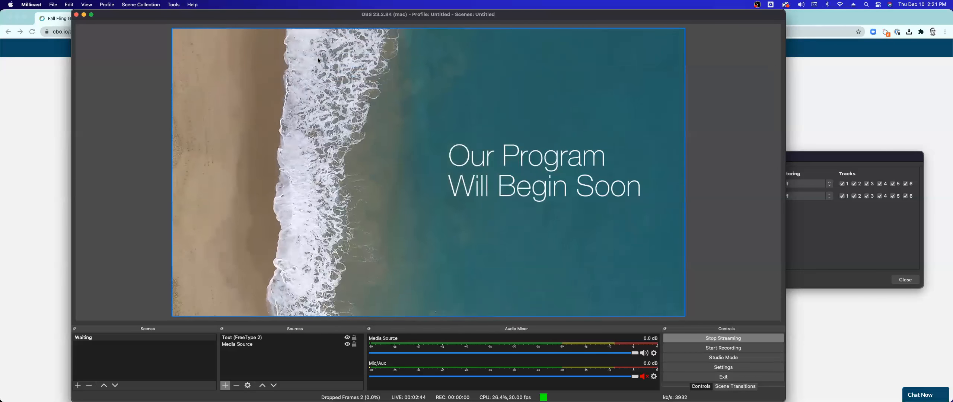
{"action": "key", "text": "super+Tab"}
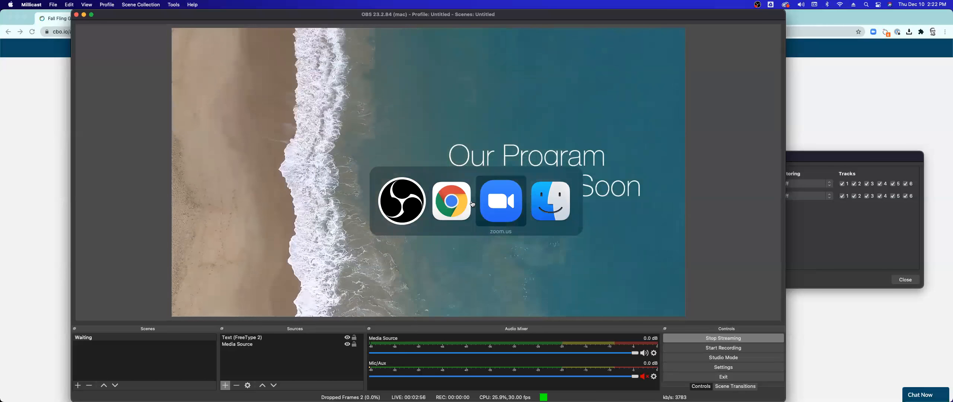
{"action": "key", "text": "super+Tab"}
{"action": "key", "text": "super+Tab"}
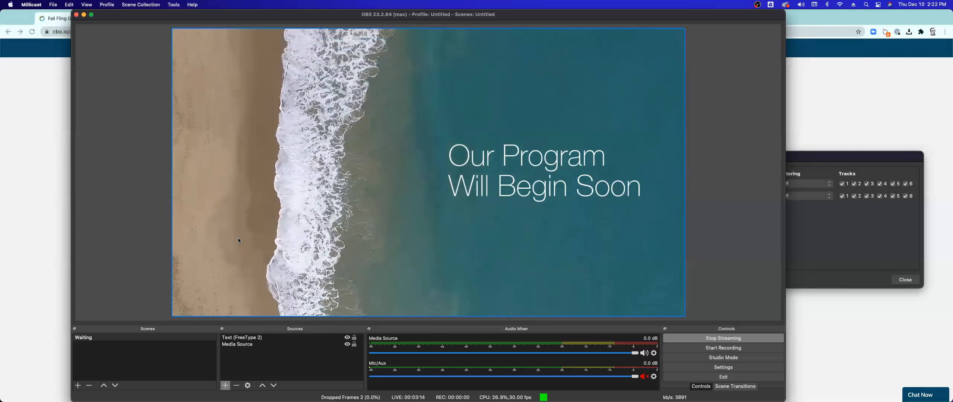
{"action": "left_click", "coordinate": [147, 338]}
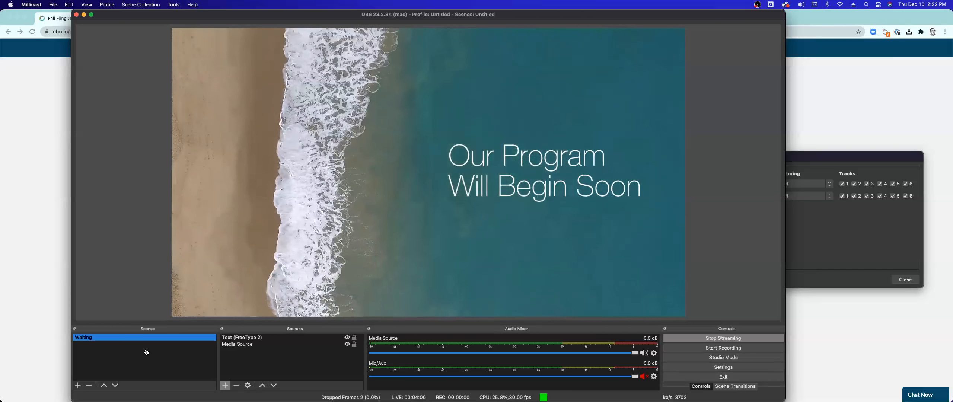
Step: In Finder, Quick Look the Video Production Webinar.pptx presentation and scroll through it
{"action": "key", "text": "super+Tab"}
{"action": "key", "text": "super+Tab"}
{"action": "key", "text": "super+Tab"}
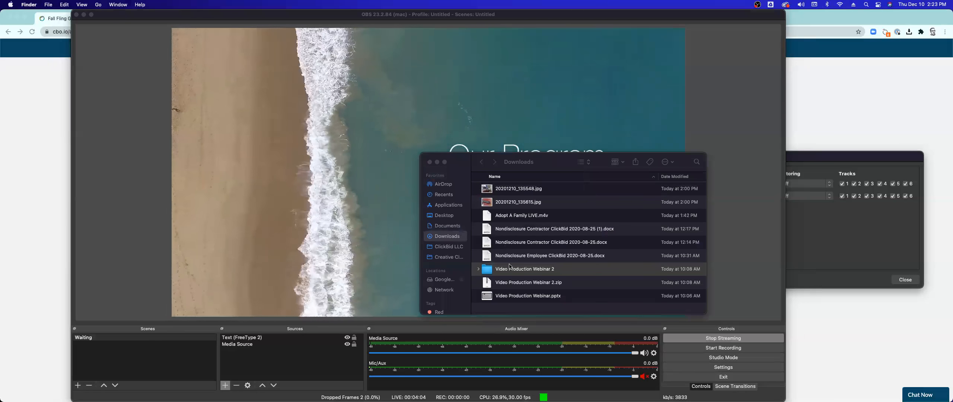
{"action": "left_click", "coordinate": [491, 300]}
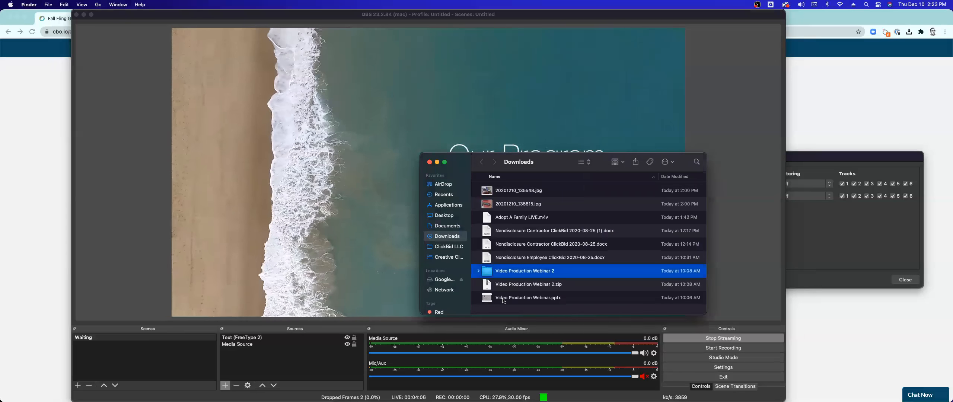
{"action": "key", "text": "space"}
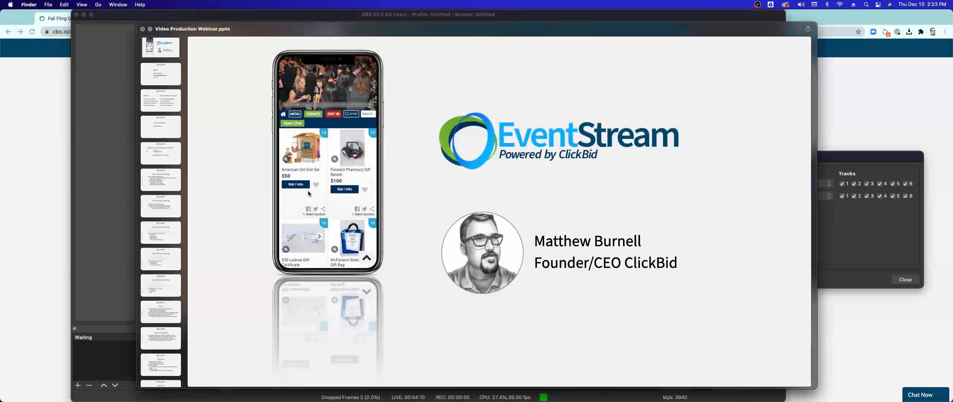
{"action": "scroll", "coordinate": [236, 148], "scroll_direction": "down", "scroll_amount": 10}
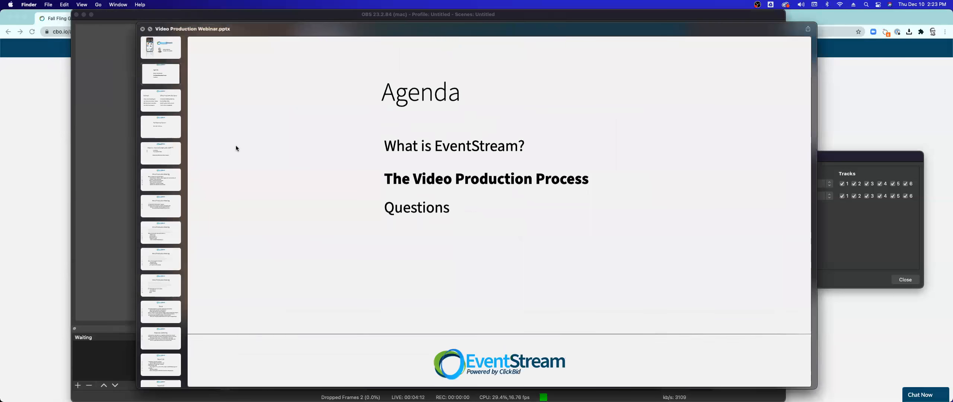
{"action": "key", "text": "space"}
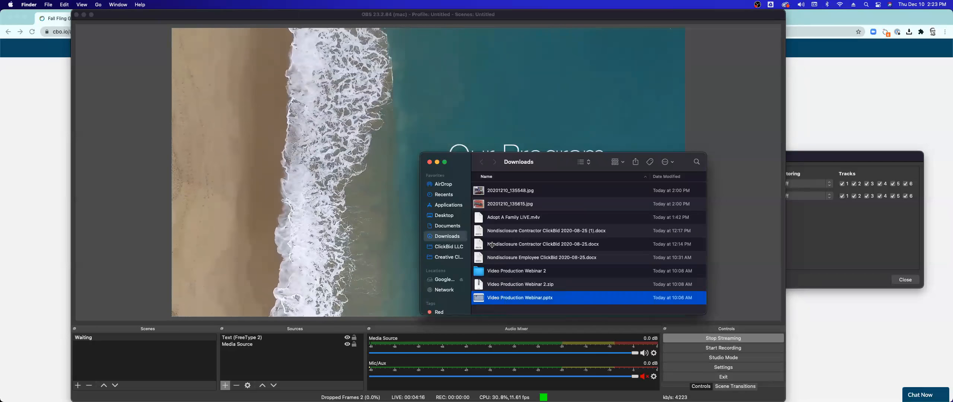
Step: Open the Video Production Webinar 2 folder, preview Slide1.jpg, and go back to OBS
{"action": "left_click", "coordinate": [478, 271]}
{"action": "double_click", "coordinate": [479, 271]}
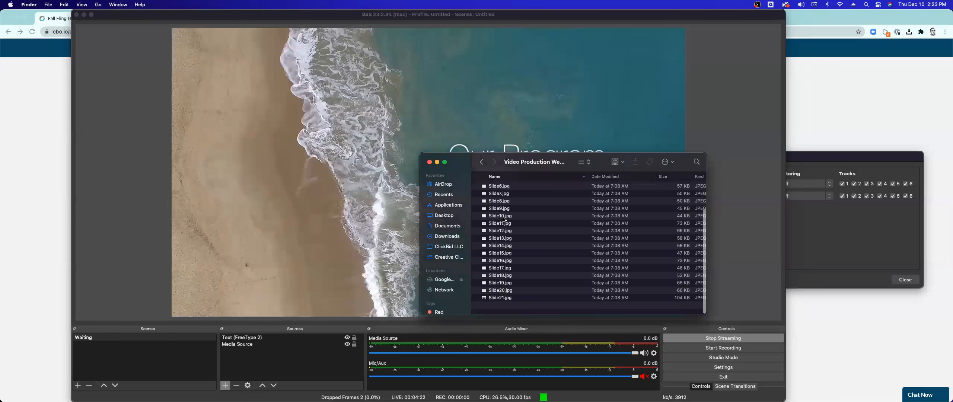
{"action": "left_click", "coordinate": [499, 188]}
{"action": "key", "text": "space"}
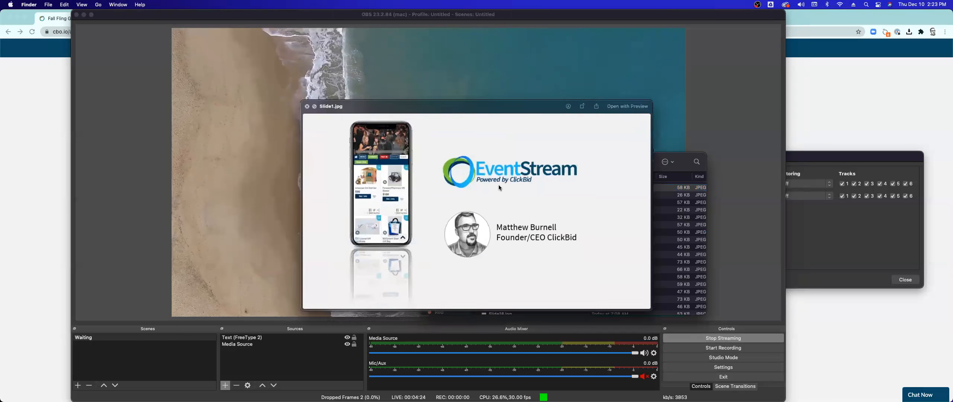
{"action": "key", "text": "space"}
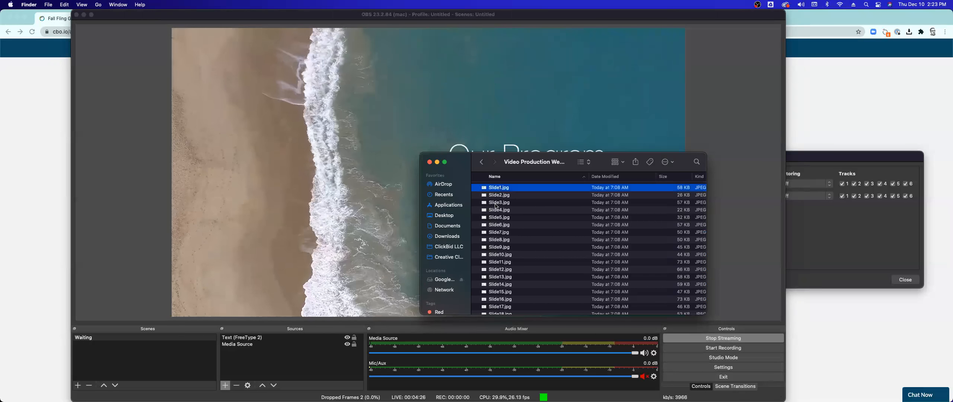
{"action": "left_click", "coordinate": [231, 368]}
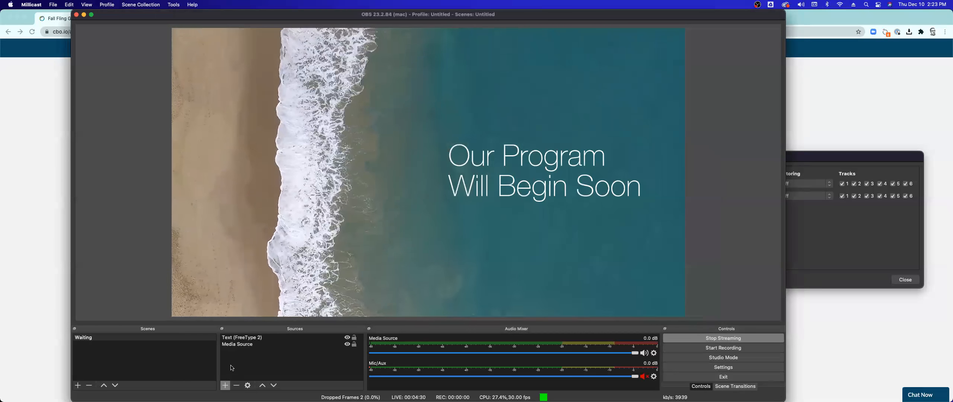
Step: Create a new scene named 'PowerPoint' below the Waiting scene
{"action": "left_click", "coordinate": [199, 365]}
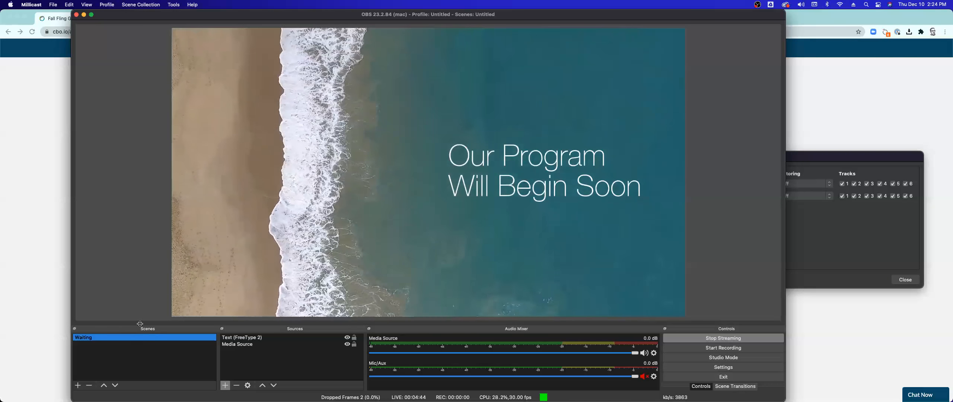
{"action": "left_click", "coordinate": [78, 386]}
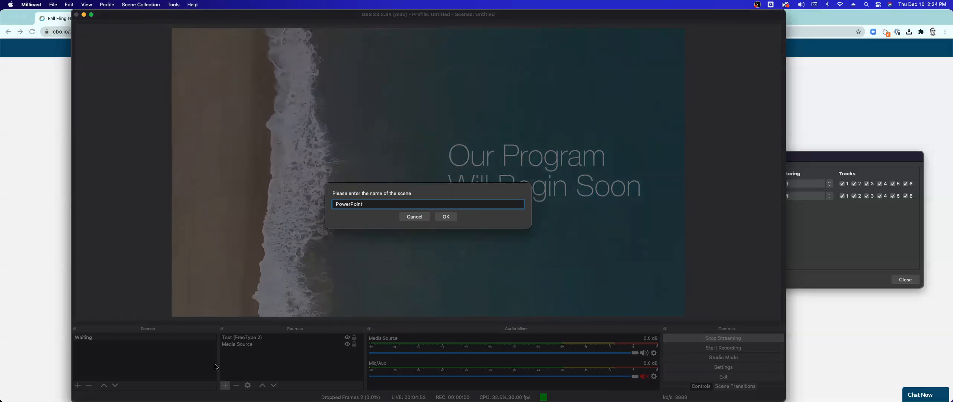
{"action": "type", "text": "PowerPoint"}
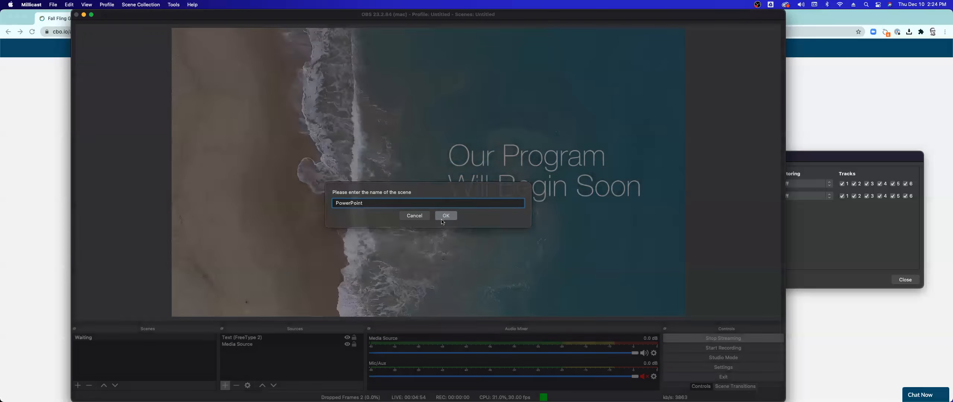
{"action": "left_click", "coordinate": [445, 217]}
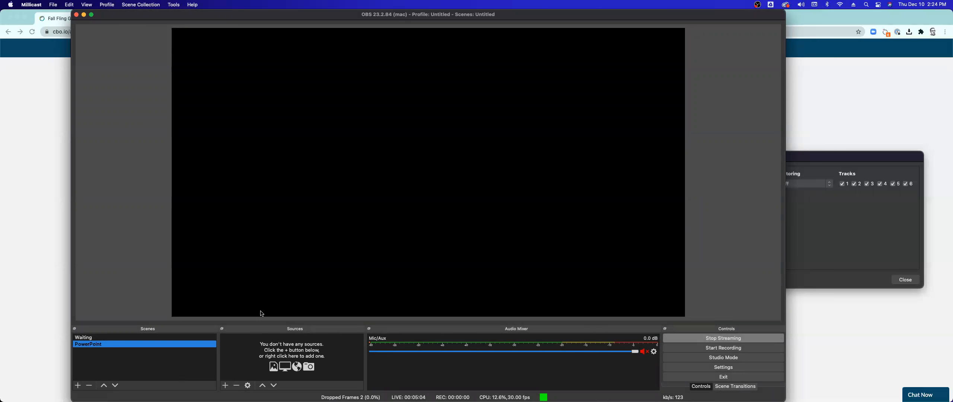
Step: Add an Image Slide Show source to the PowerPoint scene
{"action": "left_click", "coordinate": [226, 385]}
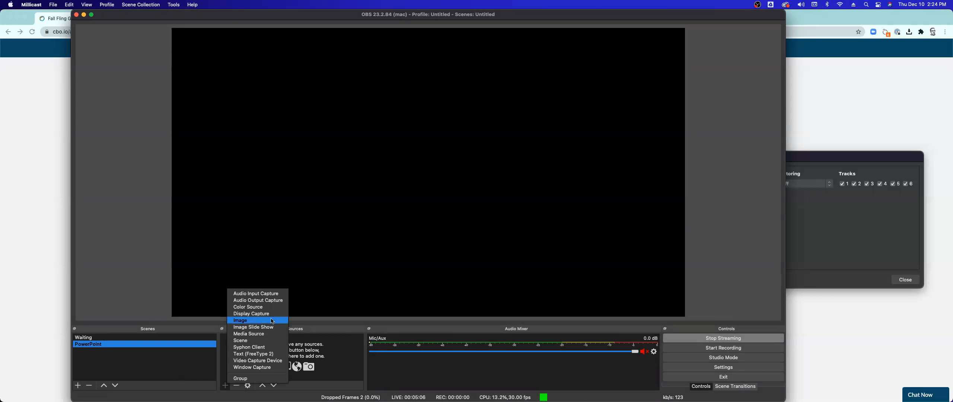
{"action": "left_click", "coordinate": [248, 327]}
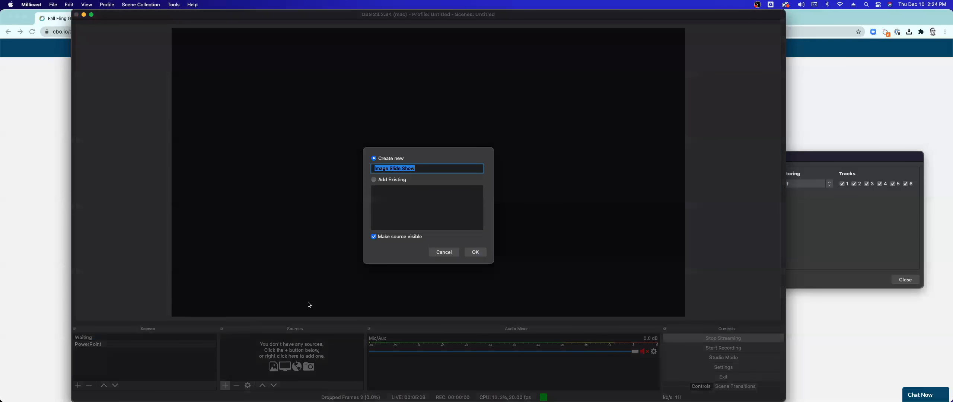
{"action": "left_click", "coordinate": [477, 253]}
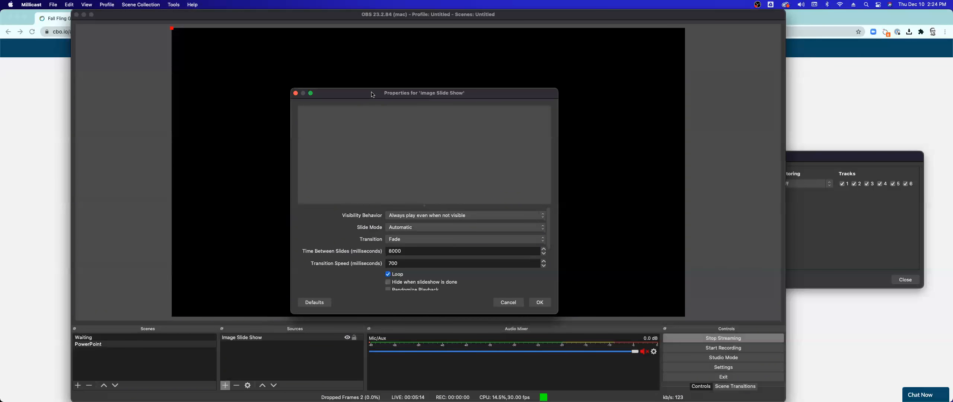
{"action": "left_click_drag", "start_coordinate": [373, 95], "coordinate": [372, 77]}
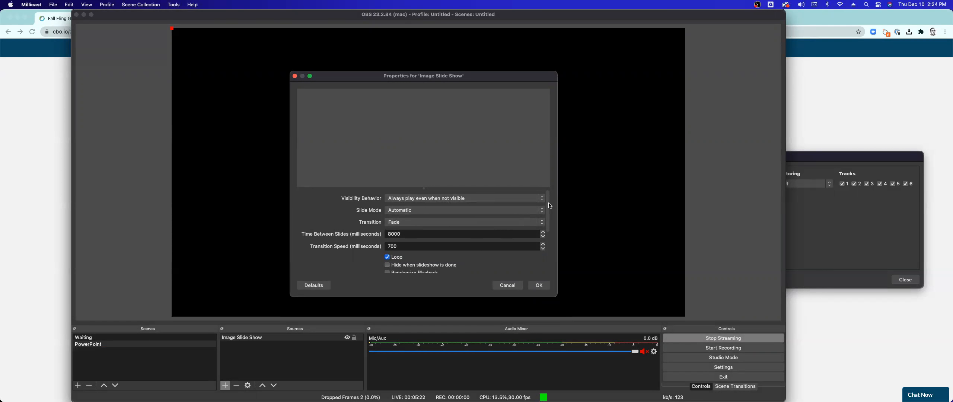
Step: Set the slide show's Visibility Behavior to 'Stop when not visible, restart when visible'
{"action": "scroll", "coordinate": [550, 201], "scroll_direction": "down", "scroll_amount": 5}
{"action": "scroll", "coordinate": [544, 204], "scroll_direction": "up", "scroll_amount": 5}
{"action": "scroll", "coordinate": [544, 205], "scroll_direction": "down", "scroll_amount": 5}
{"action": "scroll", "coordinate": [545, 216], "scroll_direction": "up", "scroll_amount": 5}
{"action": "scroll", "coordinate": [545, 227], "scroll_direction": "down", "scroll_amount": 3}
{"action": "scroll", "coordinate": [546, 227], "scroll_direction": "down", "scroll_amount": 2}
{"action": "scroll", "coordinate": [545, 209], "scroll_direction": "up", "scroll_amount": 5}
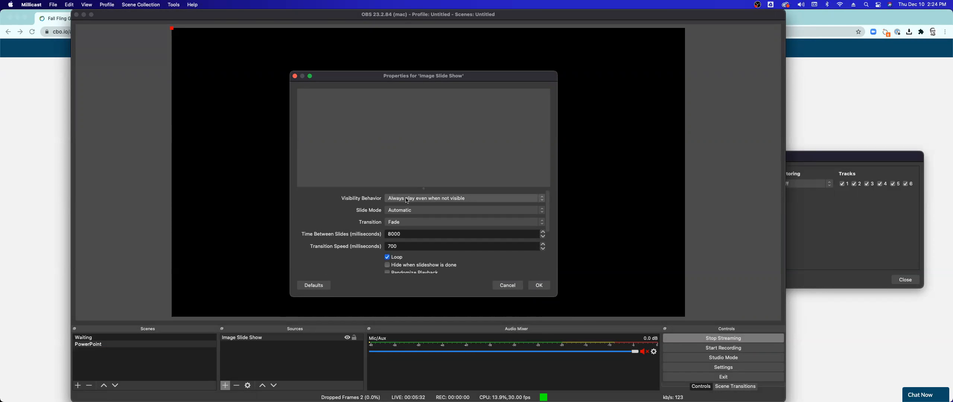
{"action": "left_click", "coordinate": [542, 200]}
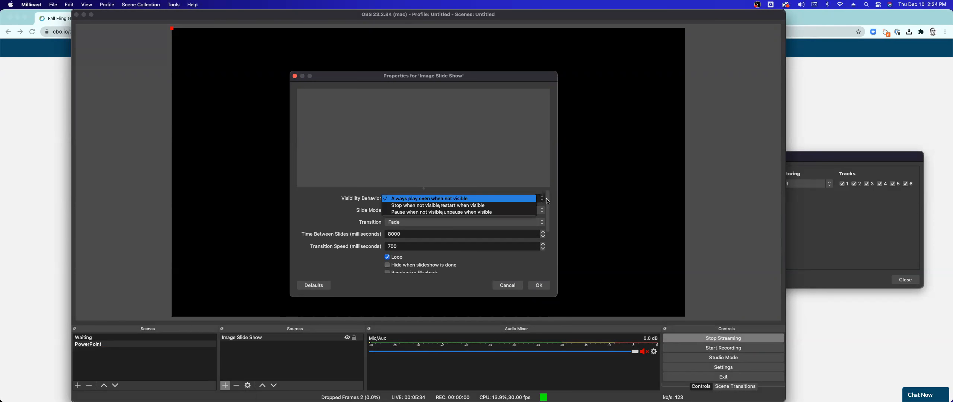
{"action": "left_click", "coordinate": [414, 207]}
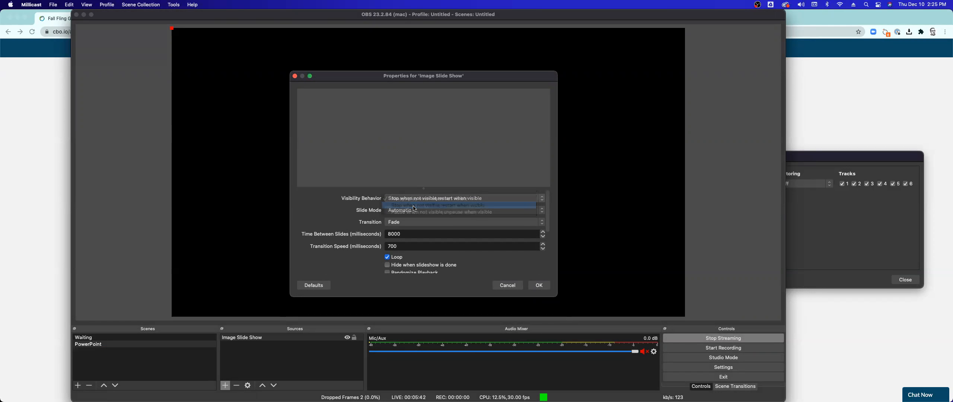
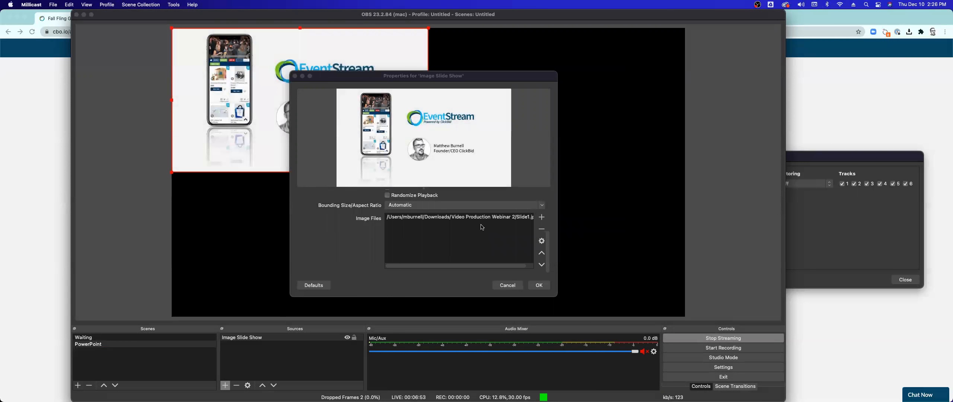
Step: Add Slide1.jpg, Slide2.jpg and Slide3.jpg to the slide show's image files
{"action": "left_click", "coordinate": [541, 217]}
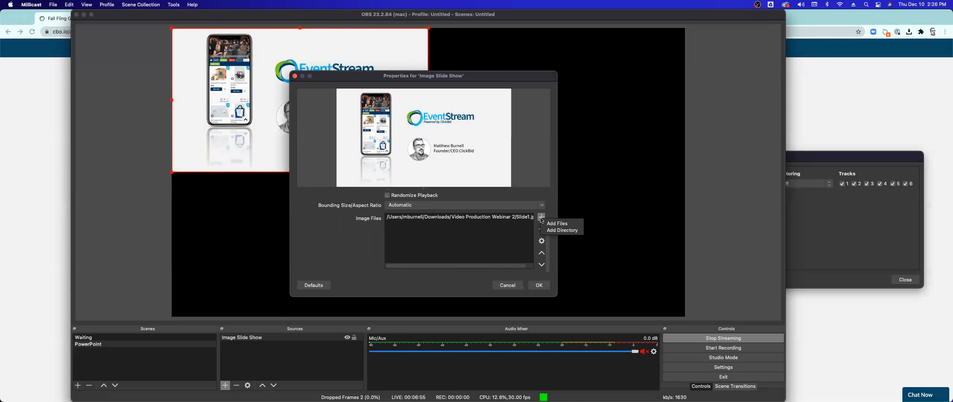
{"action": "scroll", "coordinate": [421, 198], "scroll_direction": "down", "scroll_amount": 5}
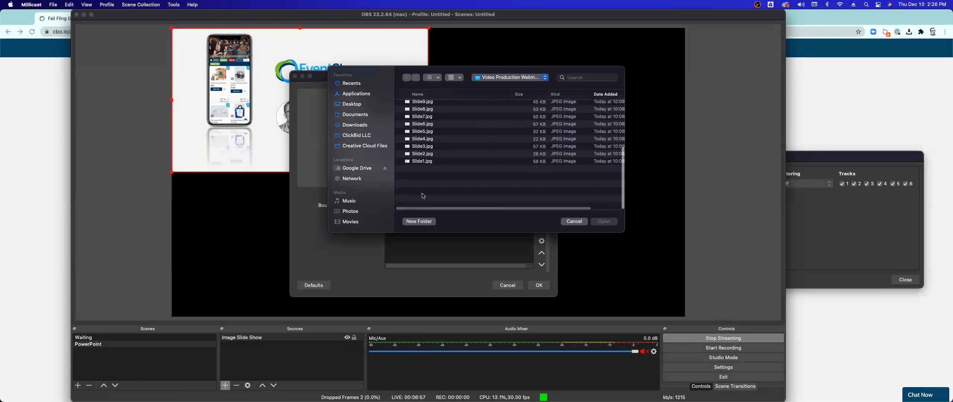
{"action": "left_click_drag", "start_coordinate": [419, 197], "coordinate": [421, 203]}
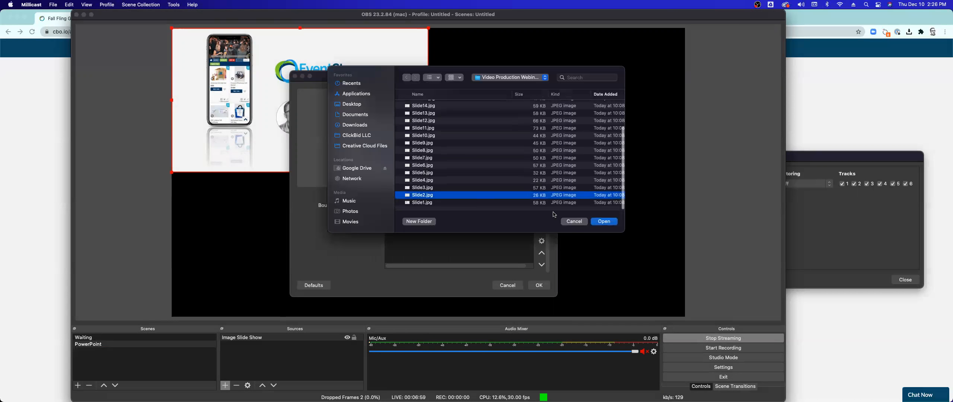
{"action": "left_click", "coordinate": [610, 222]}
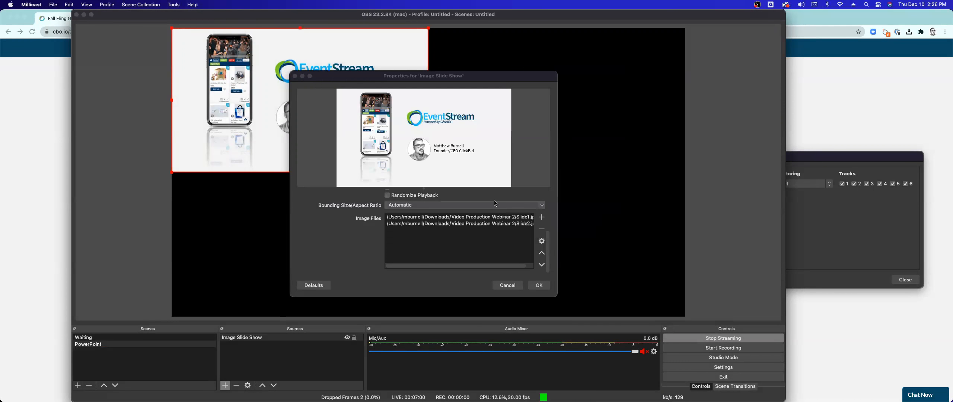
{"action": "left_click", "coordinate": [542, 217]}
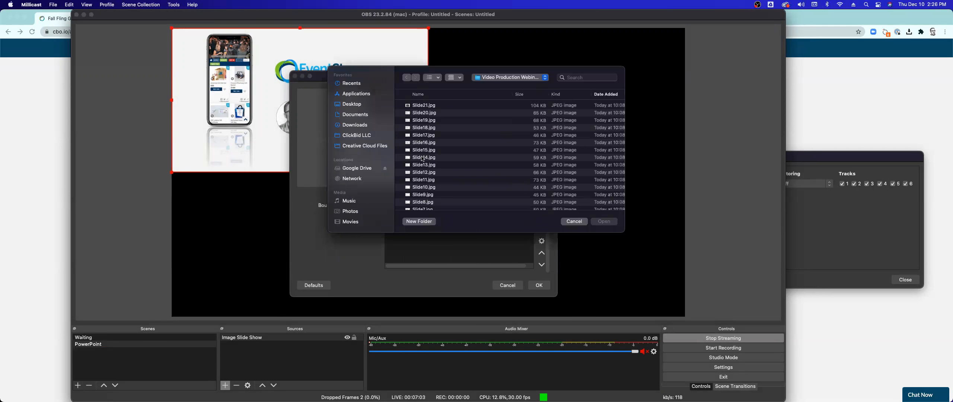
{"action": "scroll", "coordinate": [418, 175], "scroll_direction": "down", "scroll_amount": 4}
{"action": "left_click", "coordinate": [558, 187]}
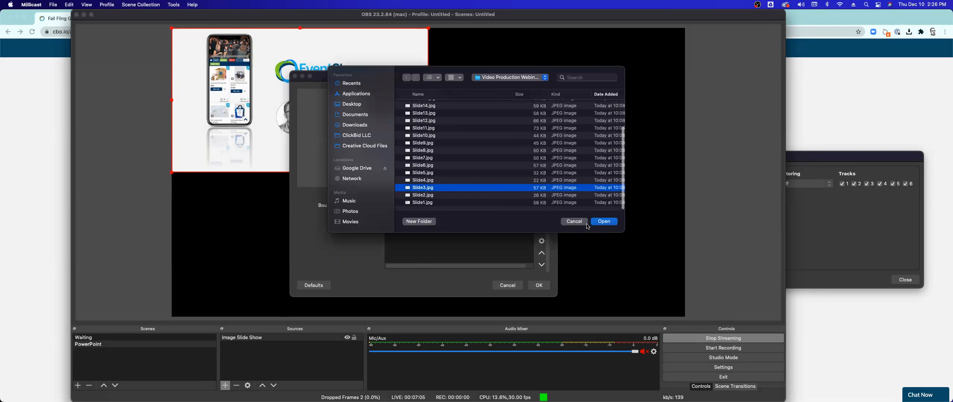
{"action": "left_click", "coordinate": [604, 222]}
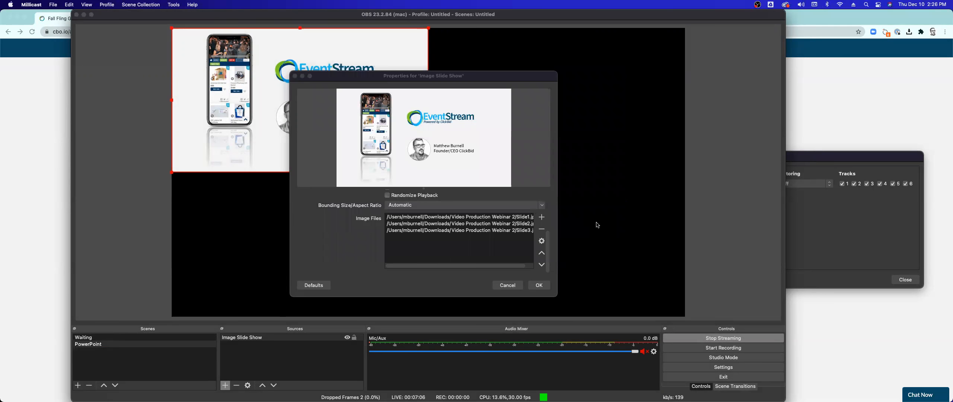
Step: Add Slide4.jpg and Slide5.jpg to the image list
{"action": "left_click", "coordinate": [542, 217]}
{"action": "left_click", "coordinate": [551, 222]}
{"action": "scroll", "coordinate": [426, 177], "scroll_direction": "down", "scroll_amount": 4}
{"action": "double_click", "coordinate": [426, 180]}
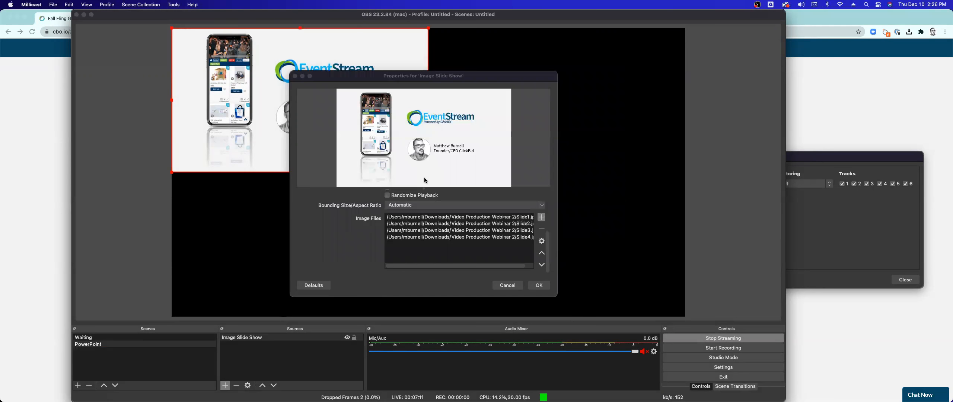
{"action": "left_click", "coordinate": [543, 218]}
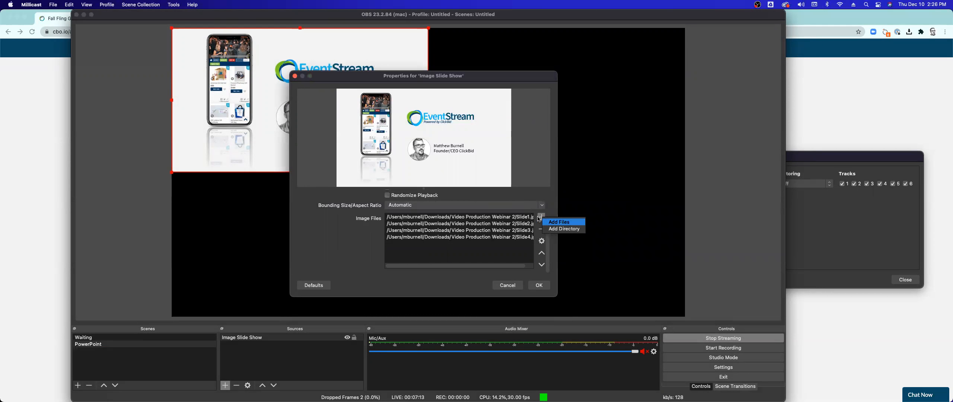
{"action": "left_click", "coordinate": [550, 223]}
{"action": "scroll", "coordinate": [426, 173], "scroll_direction": "down", "scroll_amount": 4}
{"action": "left_click", "coordinate": [425, 174]}
{"action": "left_click", "coordinate": [603, 222]}
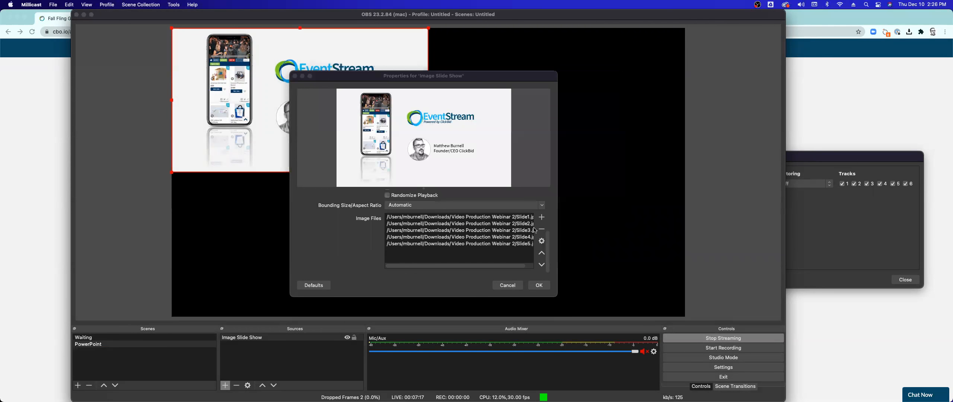
Step: Check the list order, keeping Slide5.jpg last after Slide4.jpg
{"action": "left_click", "coordinate": [542, 217]}
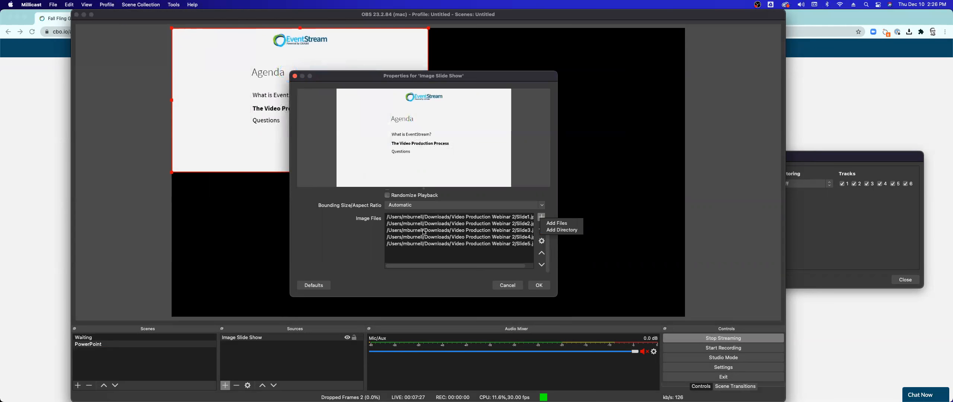
{"action": "left_click", "coordinate": [411, 252]}
{"action": "scroll", "coordinate": [411, 252], "scroll_direction": "right", "scroll_amount": 2}
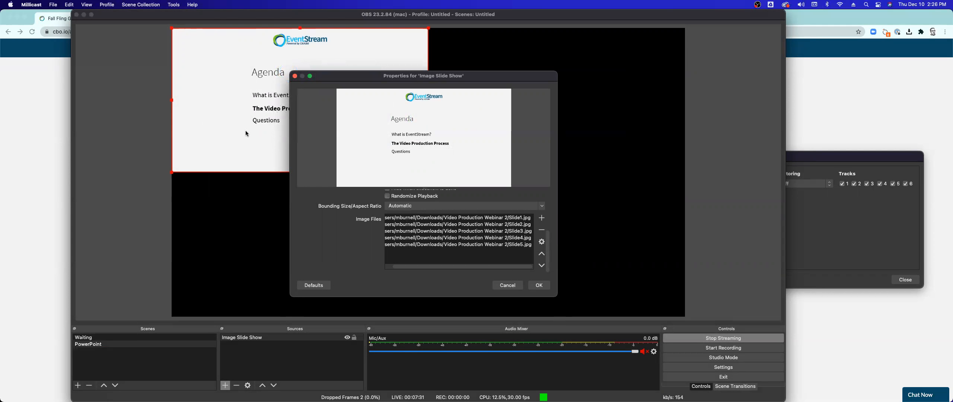
{"action": "scroll", "coordinate": [436, 242], "scroll_direction": "left", "scroll_amount": 2}
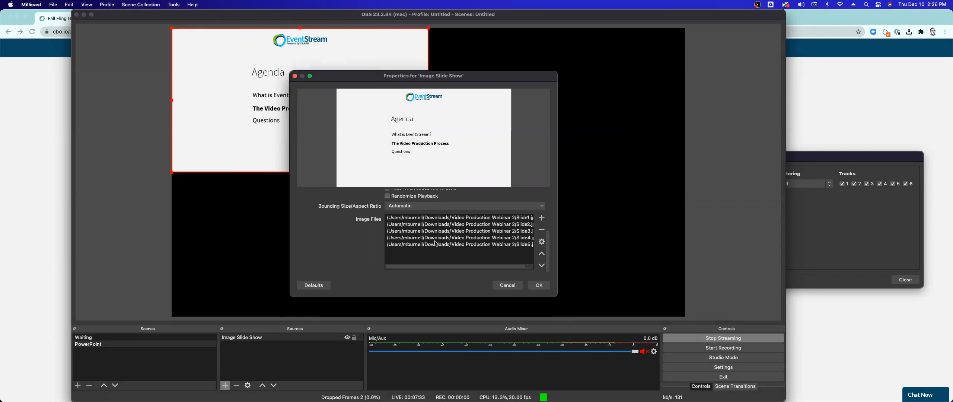
{"action": "scroll", "coordinate": [405, 243], "scroll_direction": "right", "scroll_amount": 2}
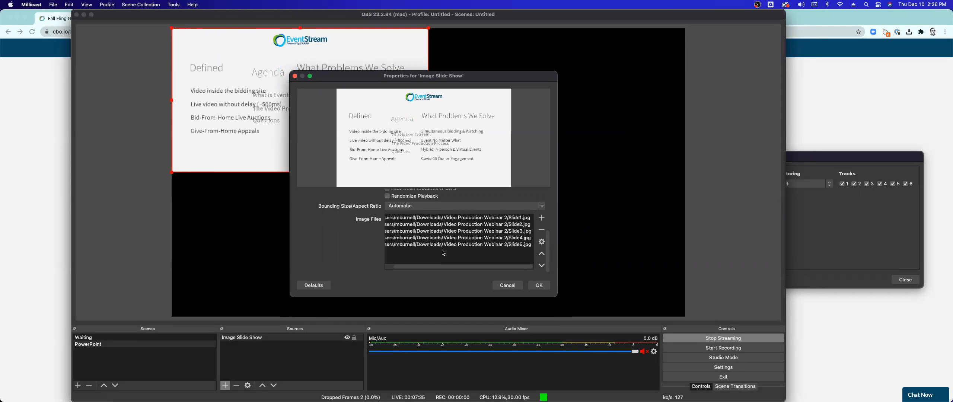
{"action": "left_click", "coordinate": [512, 244]}
{"action": "left_click", "coordinate": [542, 254]}
{"action": "left_click", "coordinate": [542, 265]}
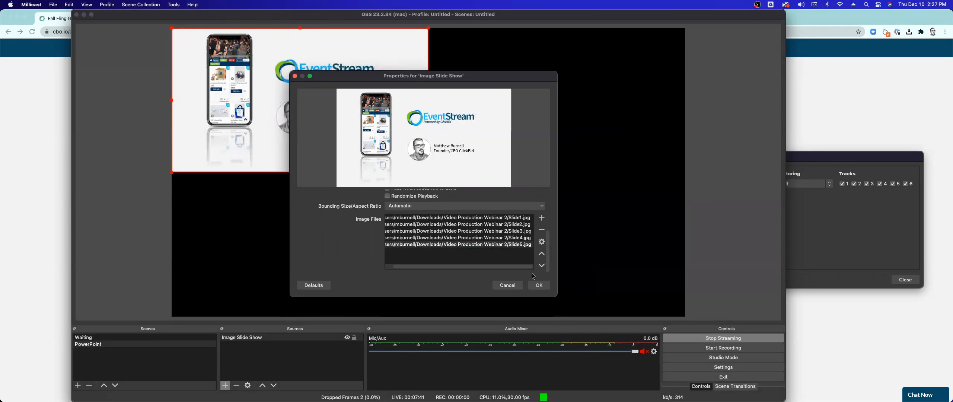
Step: Confirm the slide list, stretch the slide show across the whole canvas, and return to Chrome
{"action": "left_click", "coordinate": [539, 285]}
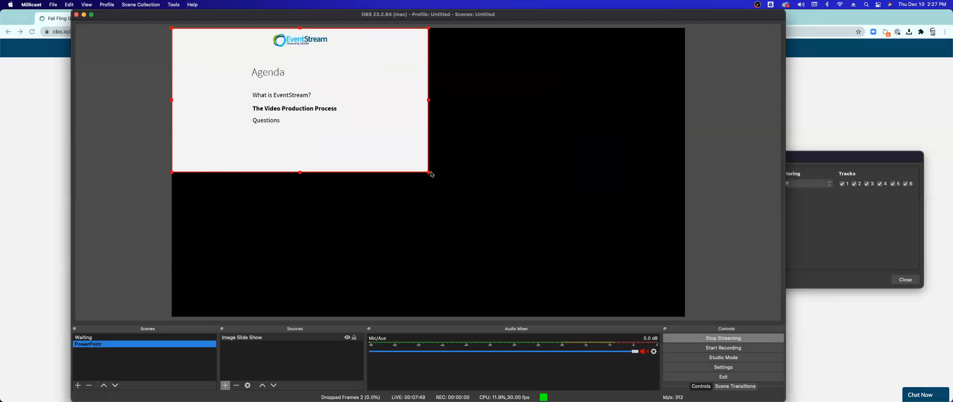
{"action": "left_click_drag", "start_coordinate": [429, 174], "coordinate": [643, 316]}
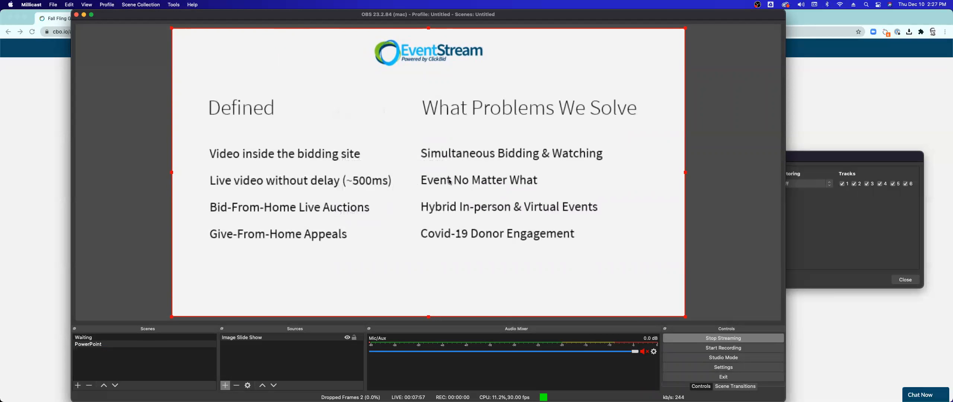
{"action": "left_click", "coordinate": [136, 215]}
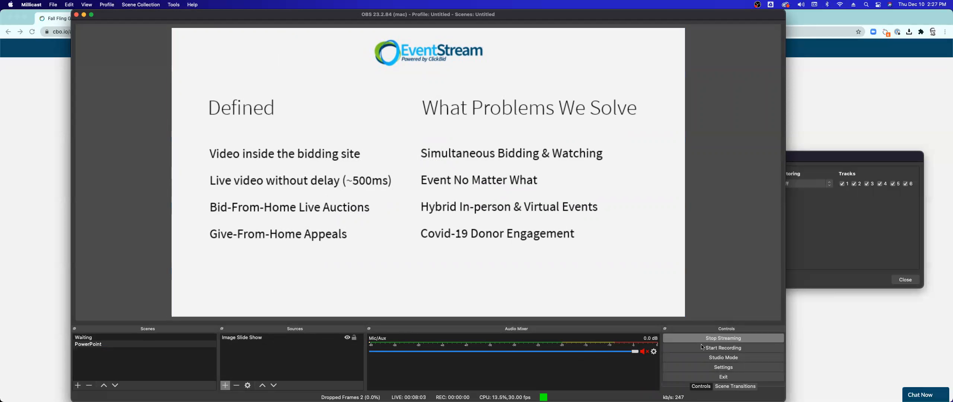
{"action": "left_click", "coordinate": [832, 114]}
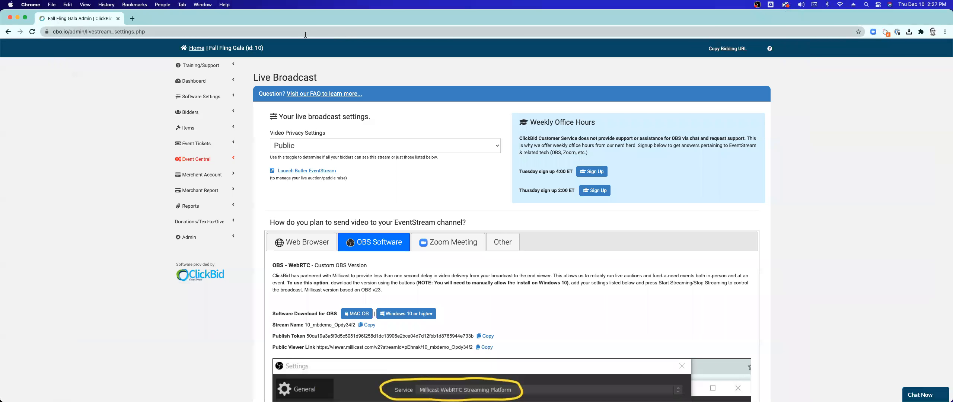
Step: In a new tab, open mbdemo and log in with a bidder number to reach the items page
{"action": "left_click", "coordinate": [137, 19]}
{"action": "type", "text": "mbdemo.cbo.io"}
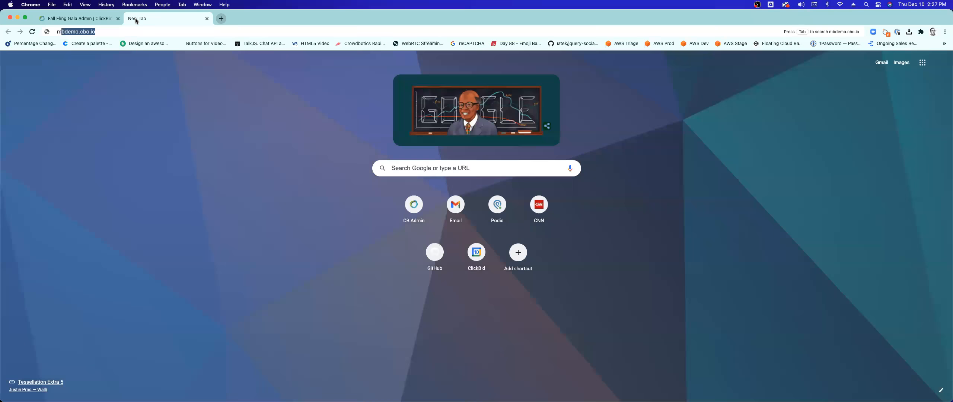
{"action": "key", "text": "Return"}
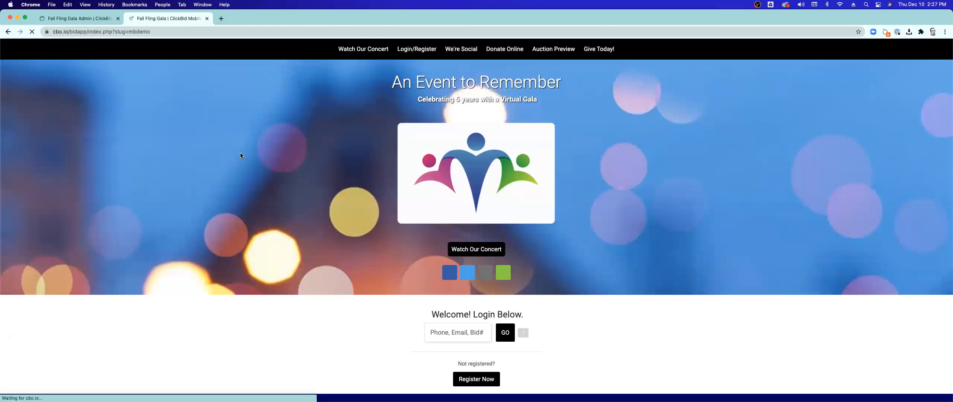
{"action": "left_click", "coordinate": [441, 337]}
{"action": "type", "text": "100"}
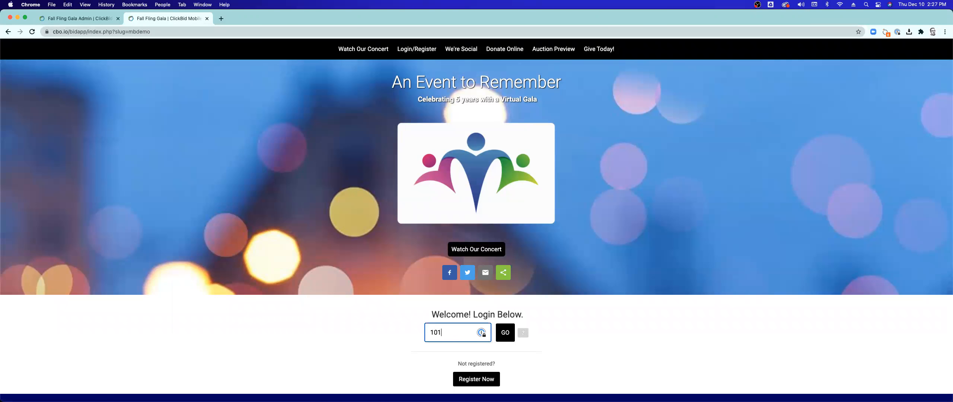
{"action": "key", "text": "Return"}
{"action": "left_click", "coordinate": [340, 108]}
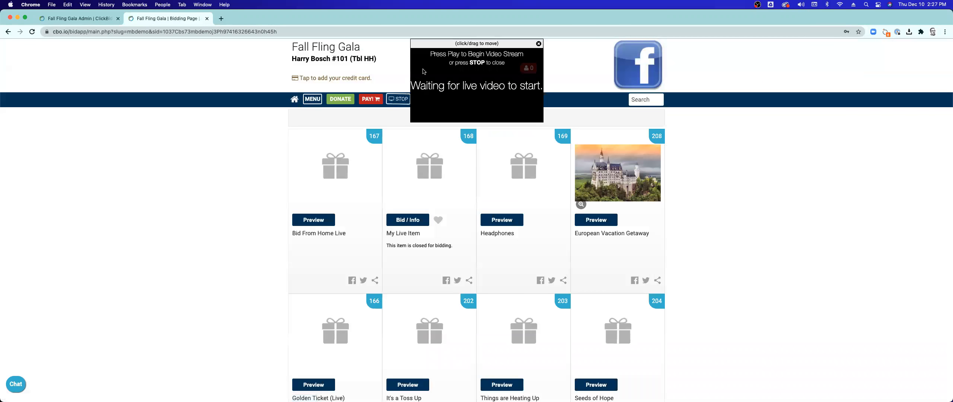
Step: Reposition the live video popup, play the EventStream video, and return to OBS
{"action": "left_click_drag", "start_coordinate": [433, 45], "coordinate": [253, 110]}
{"action": "left_click", "coordinate": [264, 141]}
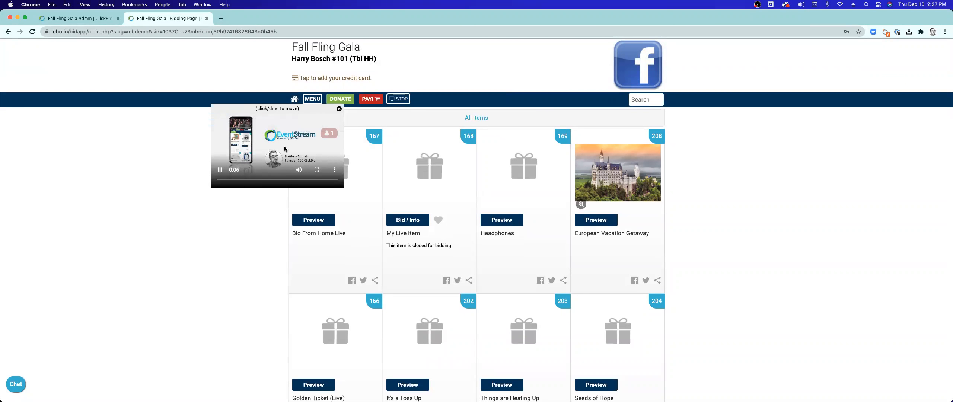
{"action": "key", "text": "super+Tab"}
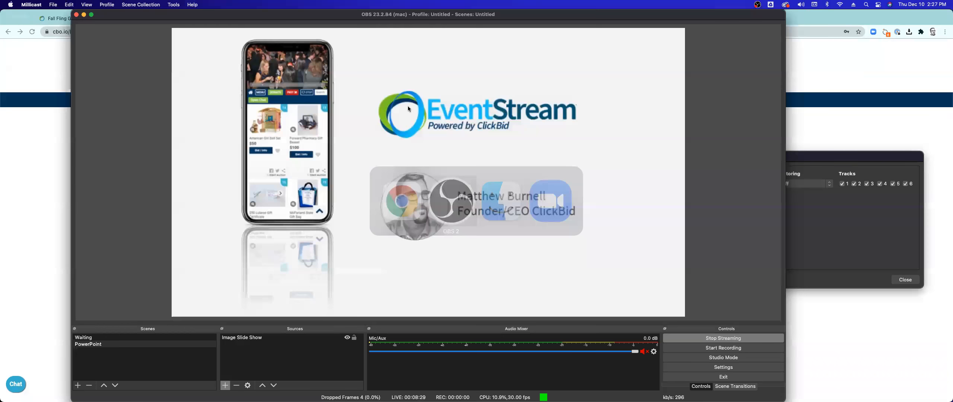
Step: Check the bidding page's stream while switching OBS to Waiting and back to PowerPoint
{"action": "left_click_drag", "start_coordinate": [332, 17], "coordinate": [613, 29]}
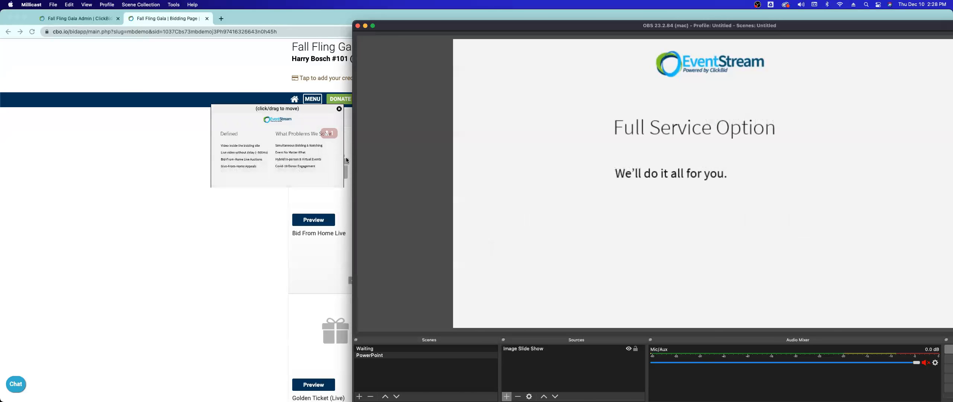
{"action": "left_click", "coordinate": [237, 195]}
{"action": "mouse_move", "coordinate": [240, 158]}
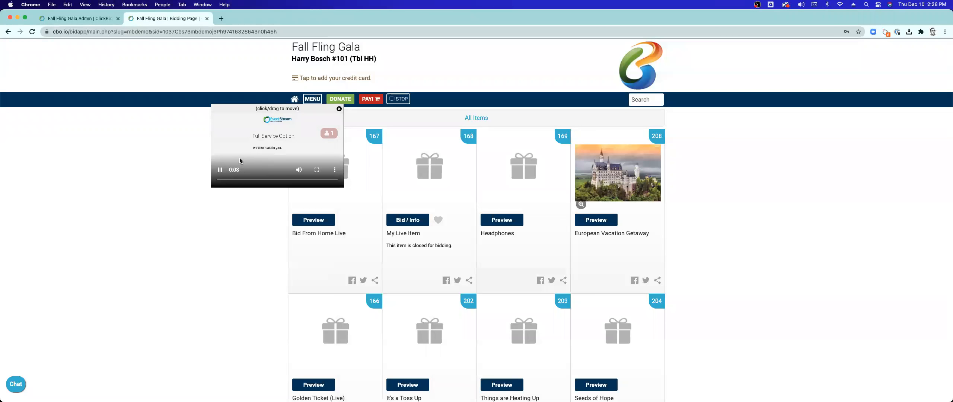
{"action": "key", "text": "super+Tab"}
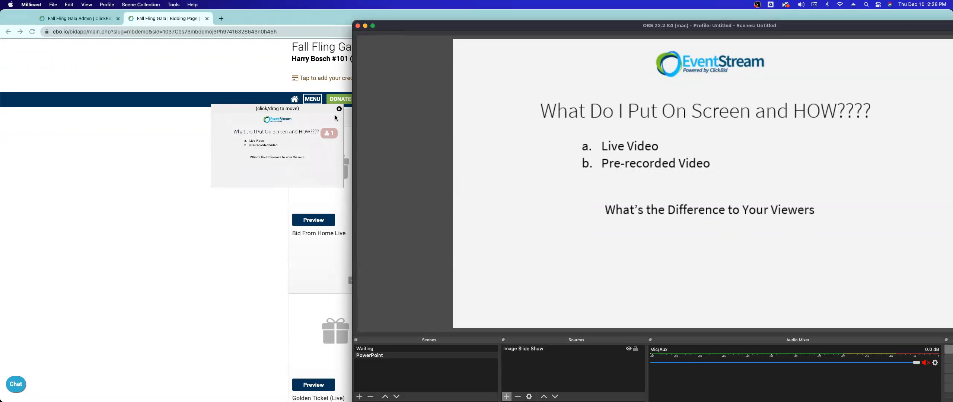
{"action": "left_click", "coordinate": [371, 348]}
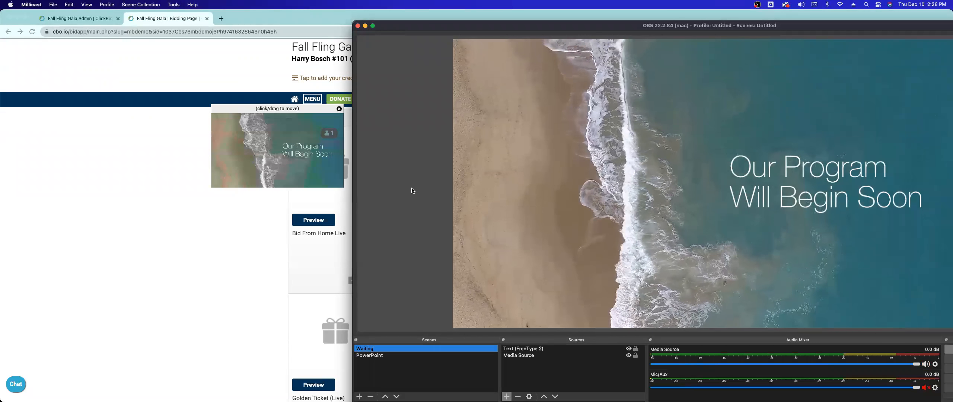
{"action": "left_click", "coordinate": [368, 355]}
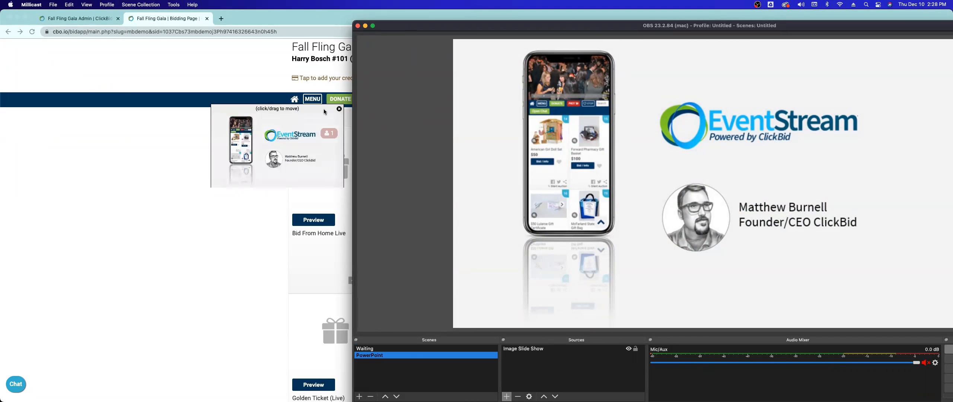
Step: Close the browser's floating video player and move the OBS window to the left
{"action": "left_click", "coordinate": [337, 109]}
{"action": "left_click", "coordinate": [339, 109]}
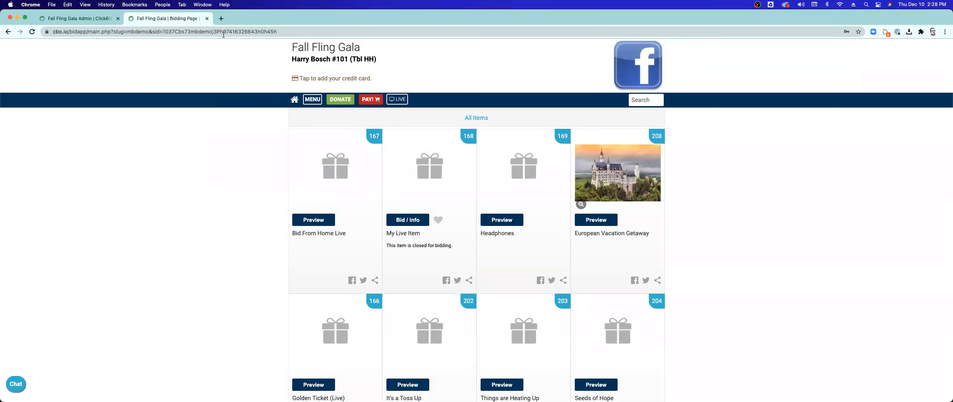
{"action": "key", "text": "super+Tab"}
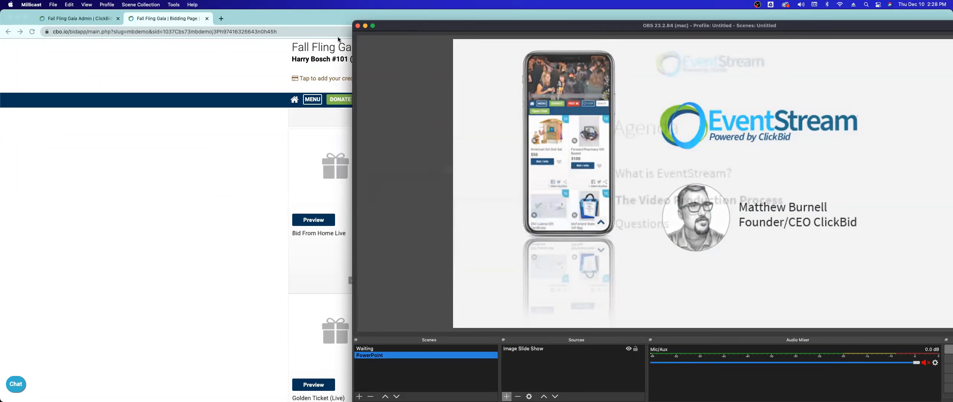
{"action": "left_click_drag", "start_coordinate": [390, 24], "coordinate": [116, 15]}
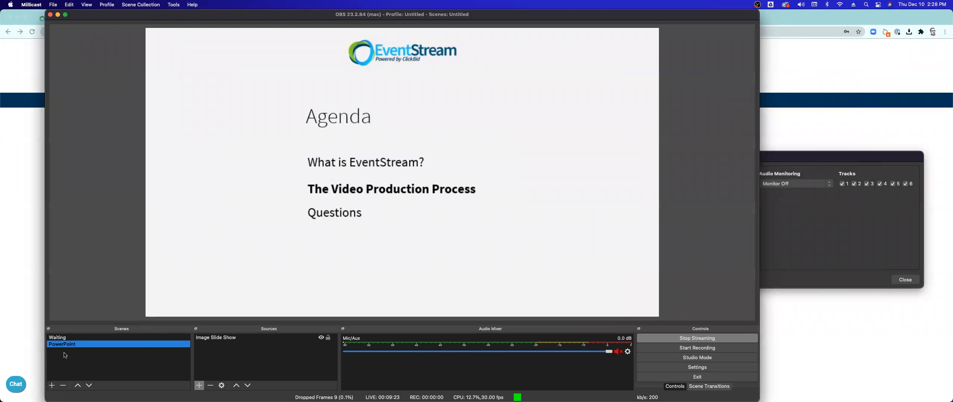
Step: Create a 'Main Program' scene and add a Media Source to it
{"action": "left_click", "coordinate": [55, 385]}
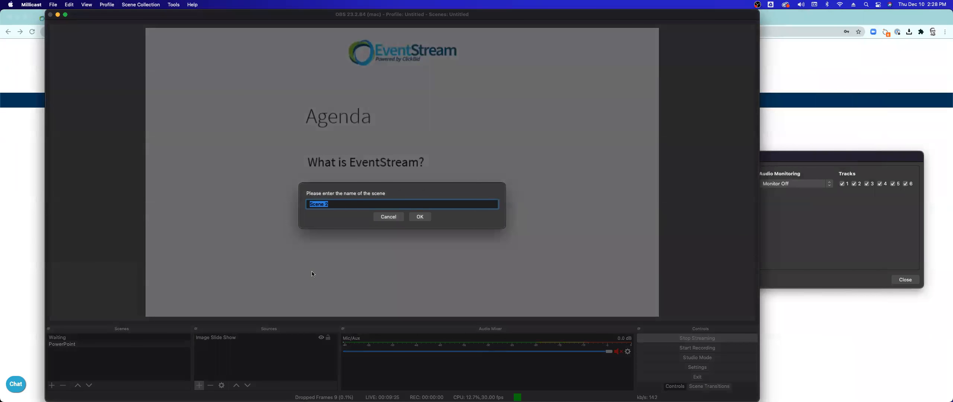
{"action": "type", "text": "Main Program"}
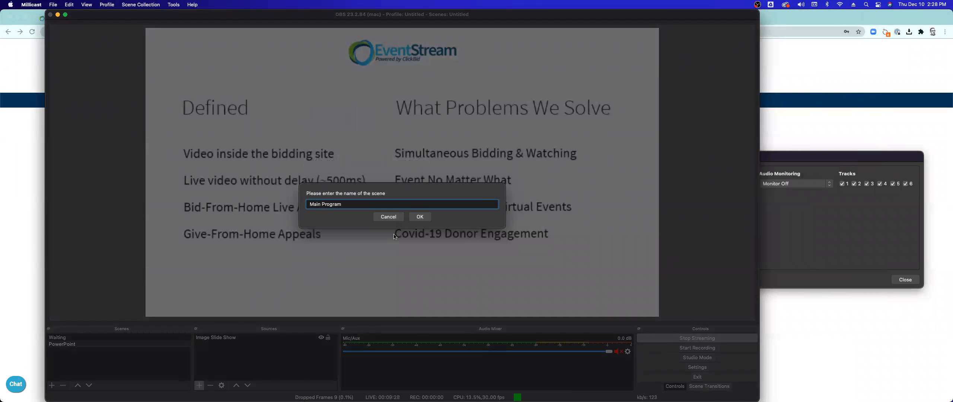
{"action": "left_click", "coordinate": [410, 218]}
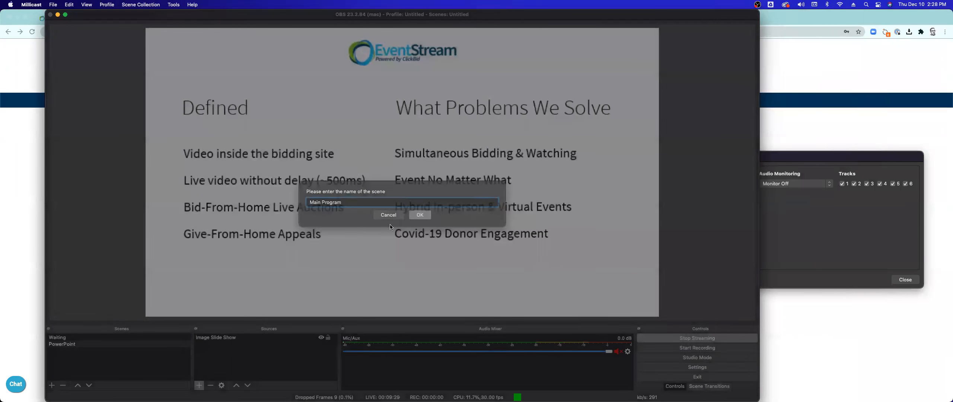
{"action": "left_click", "coordinate": [199, 385]}
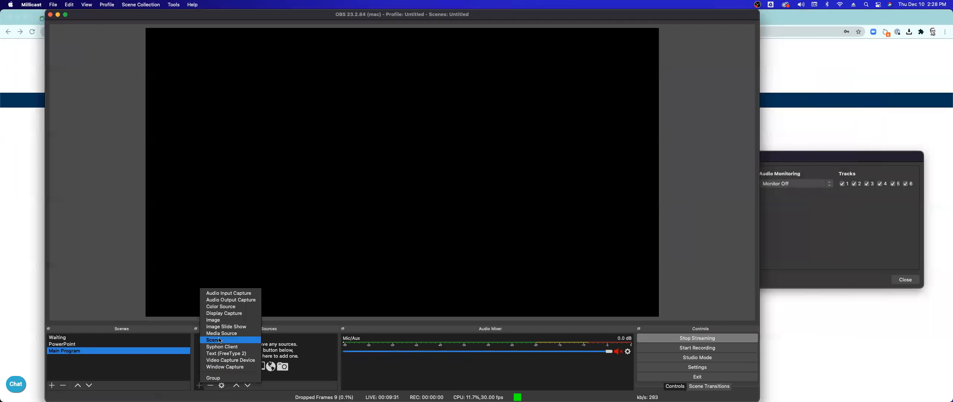
{"action": "left_click", "coordinate": [222, 333]}
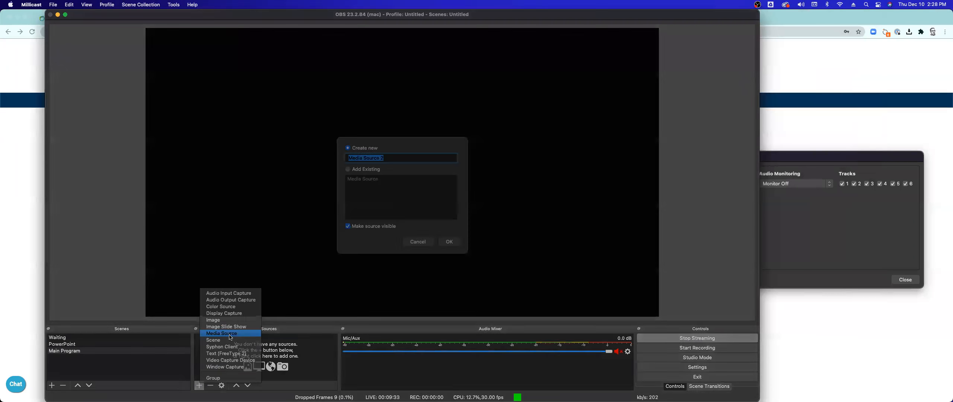
{"action": "left_click", "coordinate": [452, 253]}
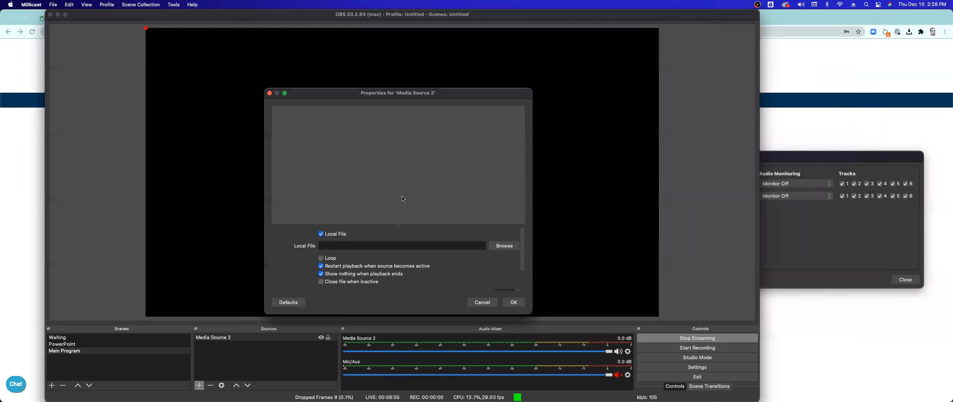
Step: Set the media source to play MAIN PROGRAM (11.2.20).mp4 from the EventStream folder
{"action": "left_click", "coordinate": [503, 246]}
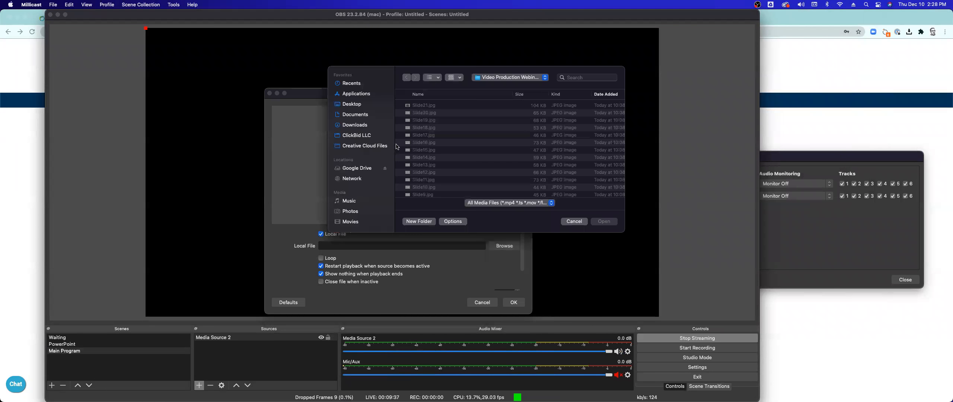
{"action": "left_click", "coordinate": [491, 78]}
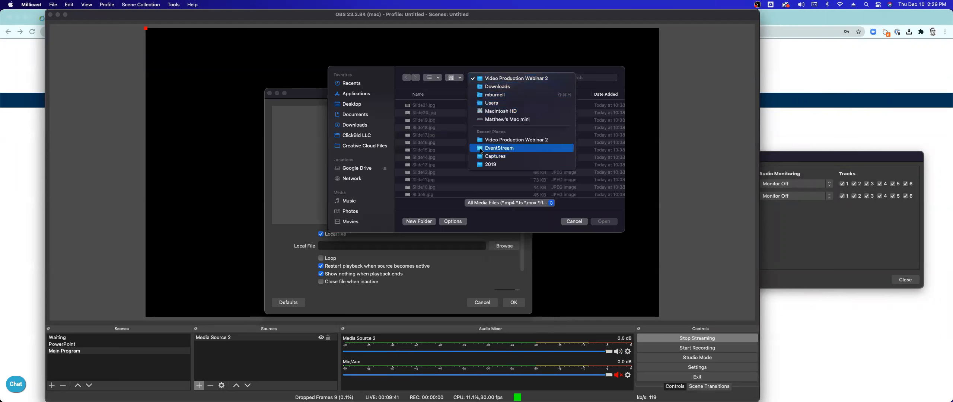
{"action": "left_click", "coordinate": [481, 148]}
{"action": "scroll", "coordinate": [461, 140], "scroll_direction": "down", "scroll_amount": 5}
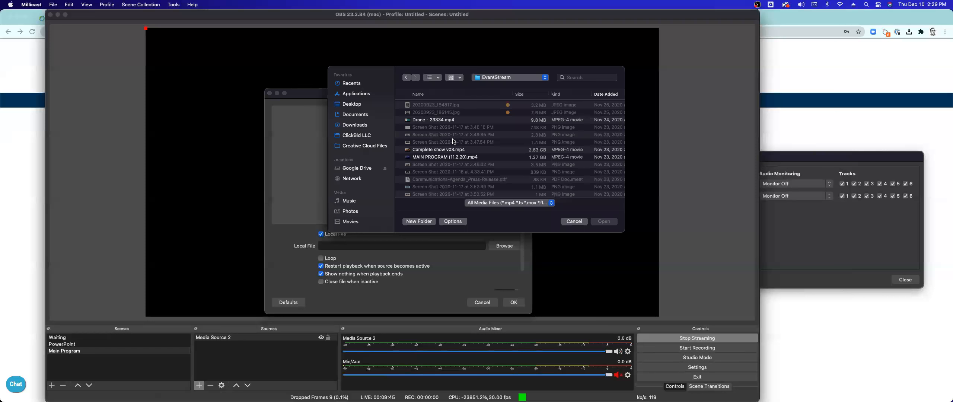
{"action": "left_click", "coordinate": [432, 151]}
{"action": "scroll", "coordinate": [432, 151], "scroll_direction": "down", "scroll_amount": 3}
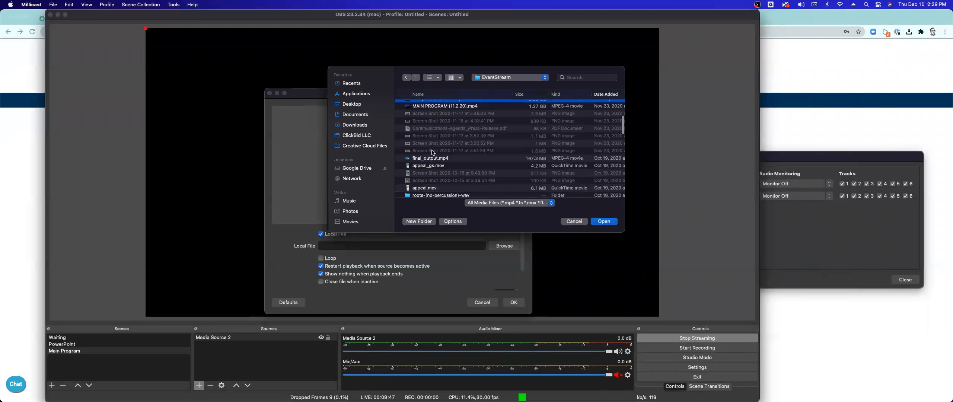
{"action": "left_click", "coordinate": [438, 107]}
{"action": "left_click", "coordinate": [604, 221]}
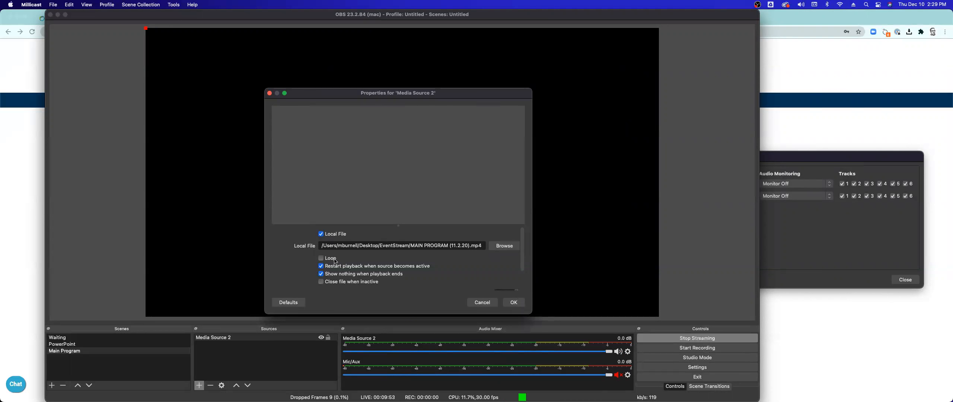
{"action": "left_click", "coordinate": [513, 302]}
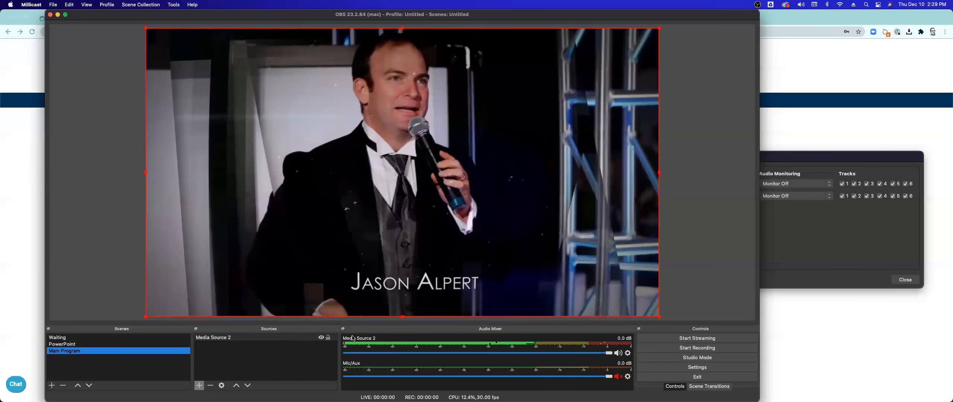
Step: Preview the Waiting, PowerPoint and Main Program scenes in turn, ending on Waiting
{"action": "left_click", "coordinate": [106, 338]}
{"action": "left_click", "coordinate": [103, 345]}
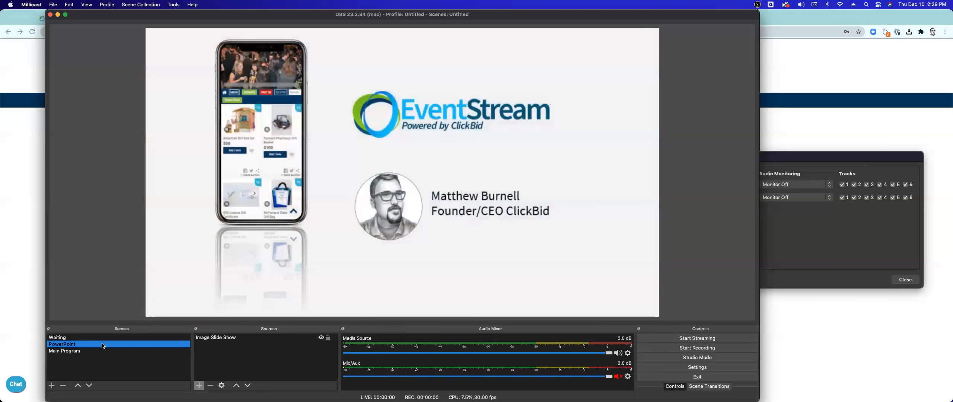
{"action": "left_click", "coordinate": [102, 351]}
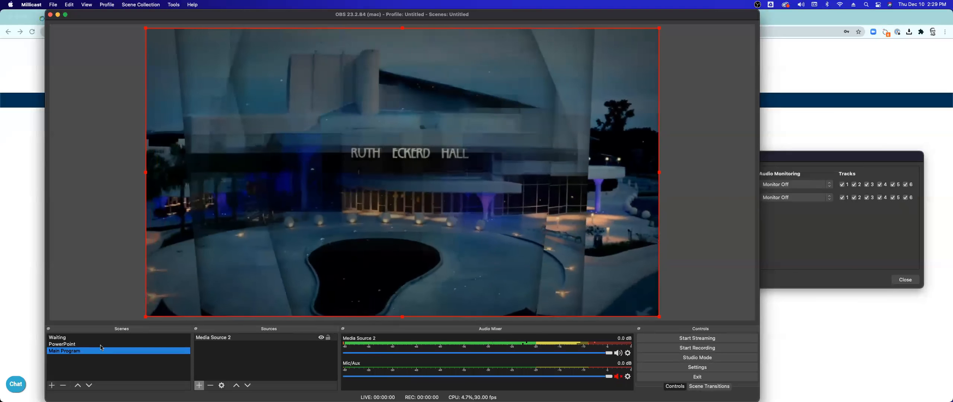
{"action": "left_click", "coordinate": [104, 339]}
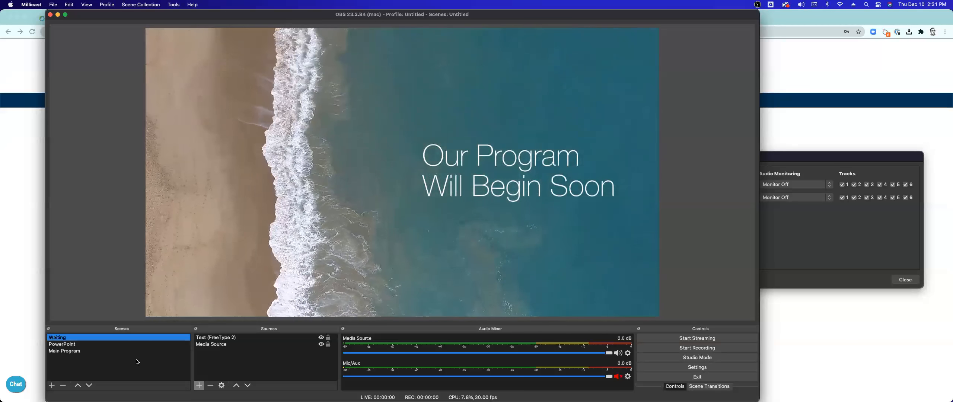
Step: In Finder's Downloads, Quick Look the desk photo and the HDMI capture dongle photo
{"action": "key", "text": "super+Tab"}
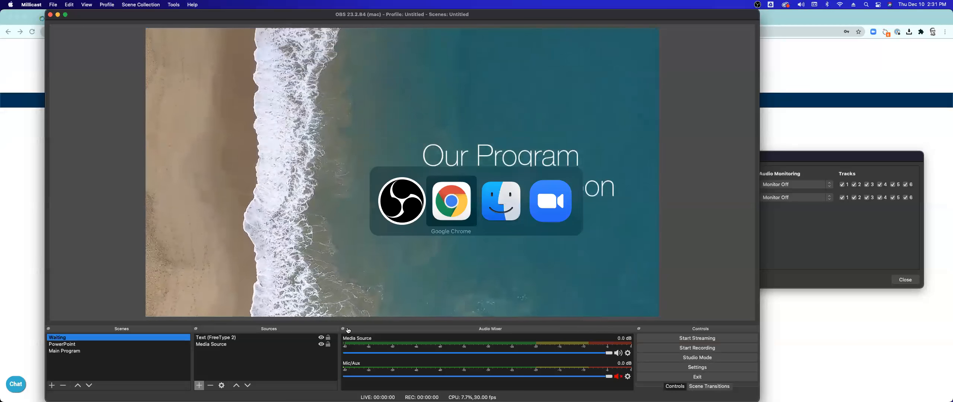
{"action": "key", "text": "super+Tab"}
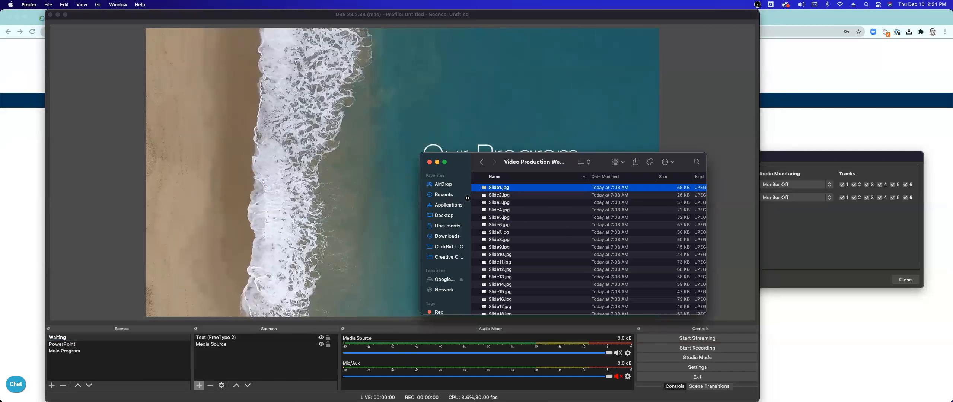
{"action": "left_click", "coordinate": [447, 236]}
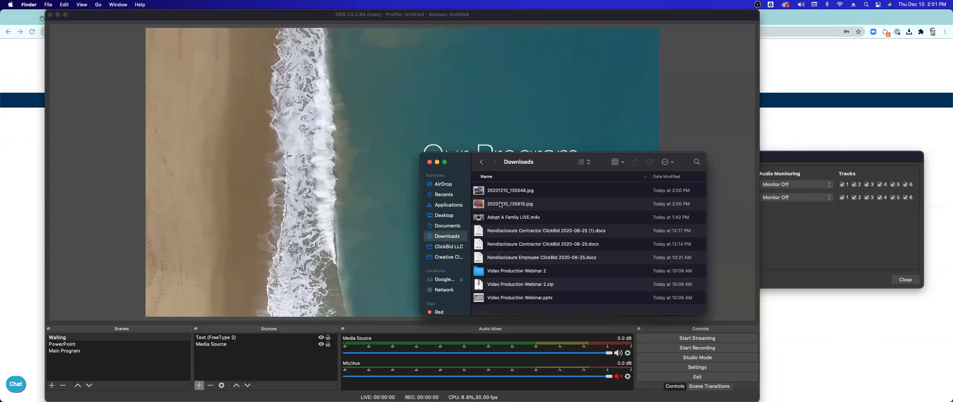
{"action": "left_click", "coordinate": [498, 191]}
{"action": "key", "text": "space"}
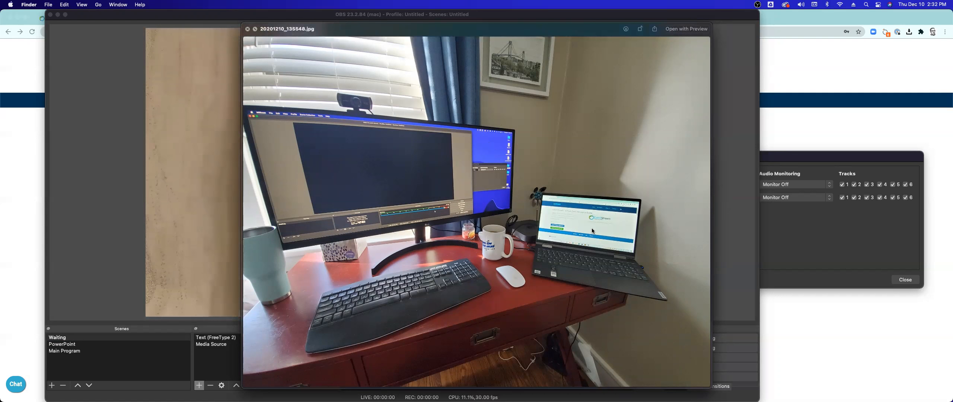
{"action": "key", "text": "Right"}
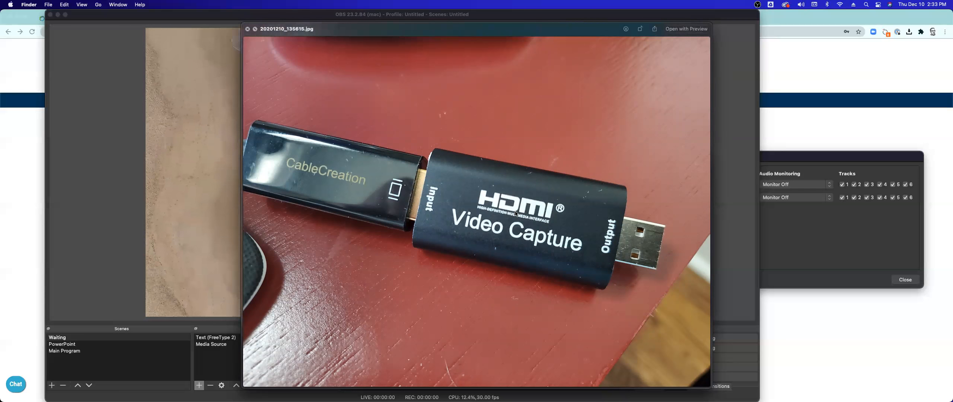
{"action": "key", "text": "Up"}
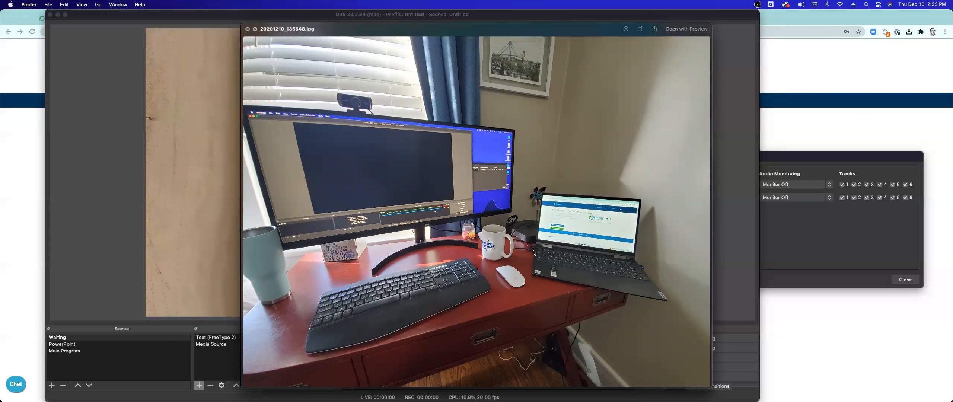
{"action": "key", "text": "space"}
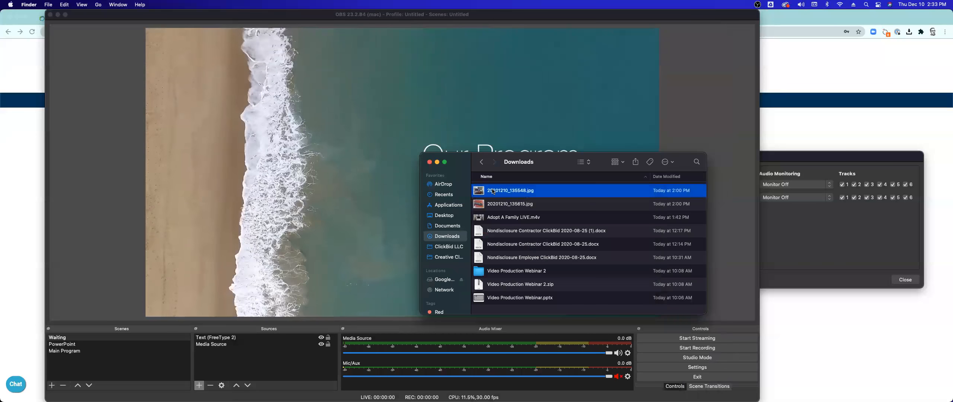
Step: Open the desk photo in Preview, zoom in on the monitor's audio mixer, then close it
{"action": "double_click", "coordinate": [498, 197]}
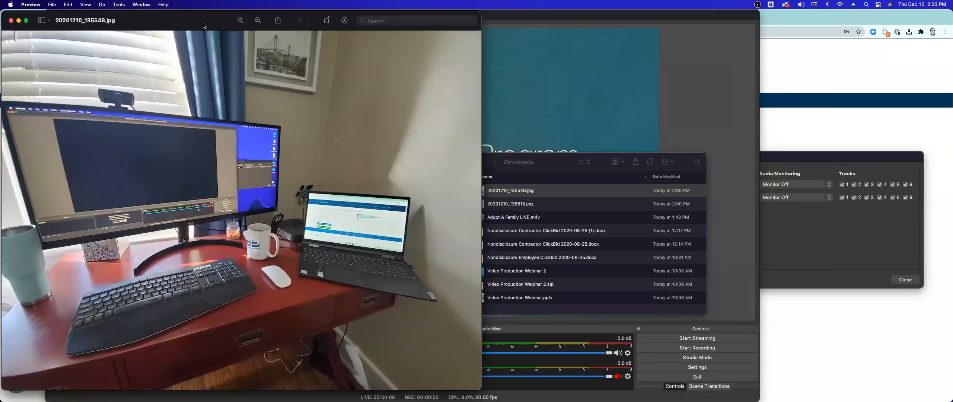
{"action": "left_click_drag", "start_coordinate": [204, 26], "coordinate": [389, 27]}
{"action": "left_click", "coordinate": [446, 23]}
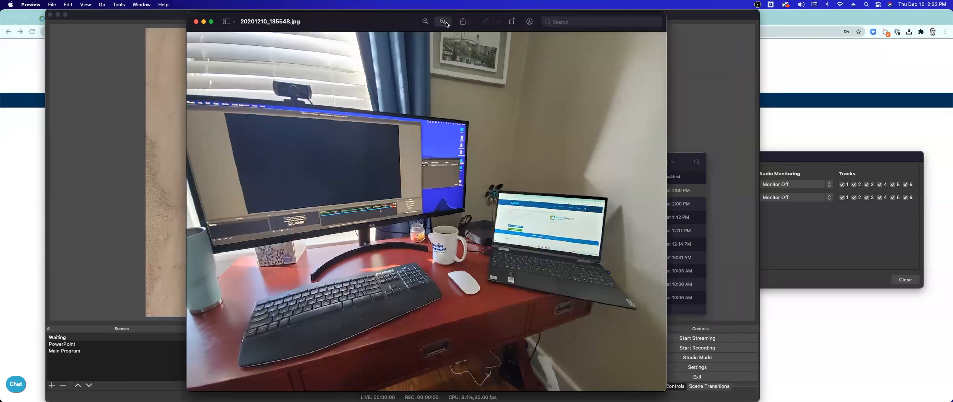
{"action": "left_click", "coordinate": [446, 23]}
{"action": "left_click", "coordinate": [446, 24]}
{"action": "left_click_drag", "start_coordinate": [466, 237], "coordinate": [358, 187]}
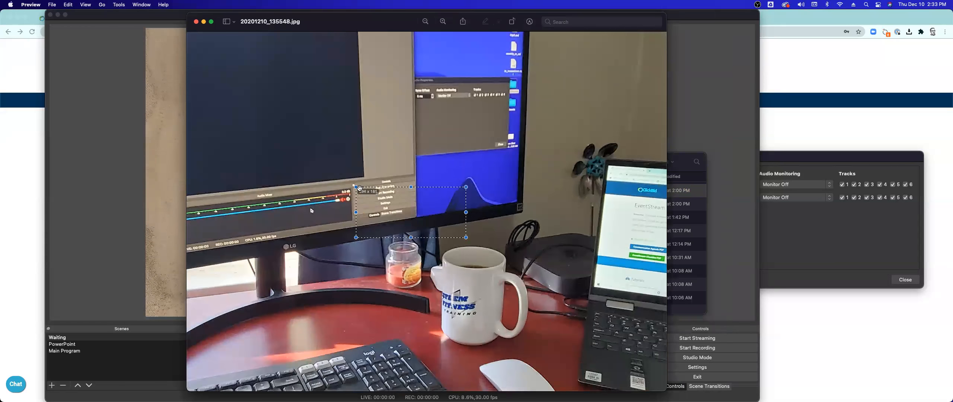
{"action": "left_click", "coordinate": [567, 311]}
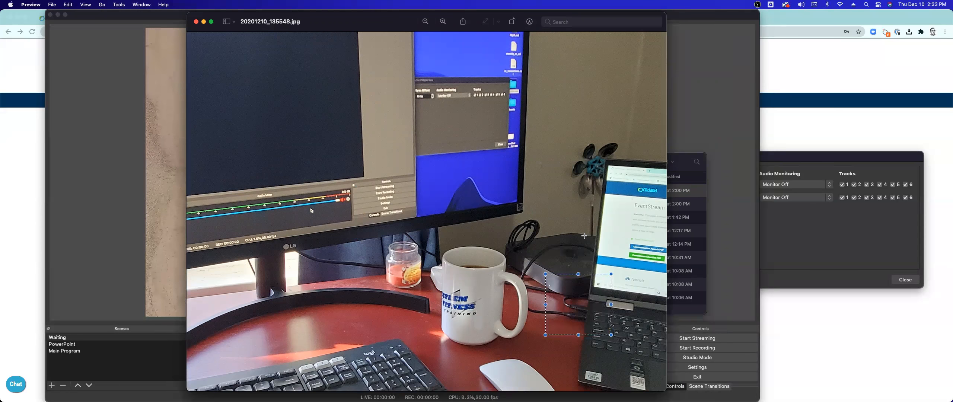
{"action": "scroll", "coordinate": [584, 235], "scroll_direction": "right", "scroll_amount": 1}
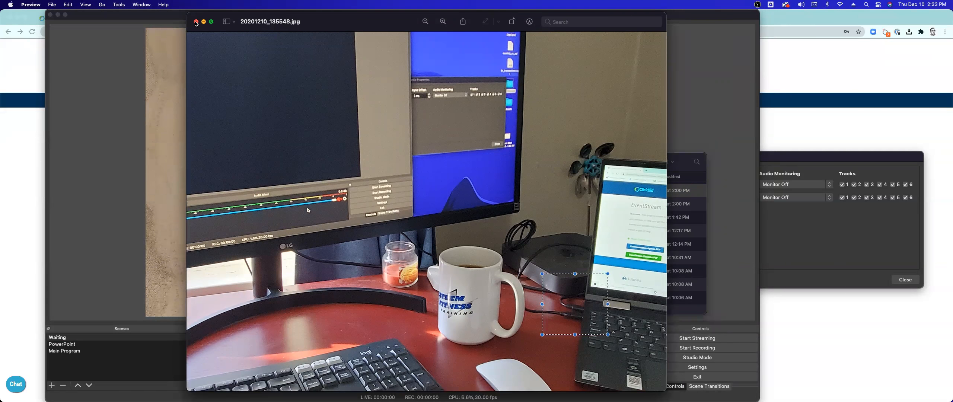
{"action": "scroll", "coordinate": [215, 68], "scroll_direction": "left", "scroll_amount": 2}
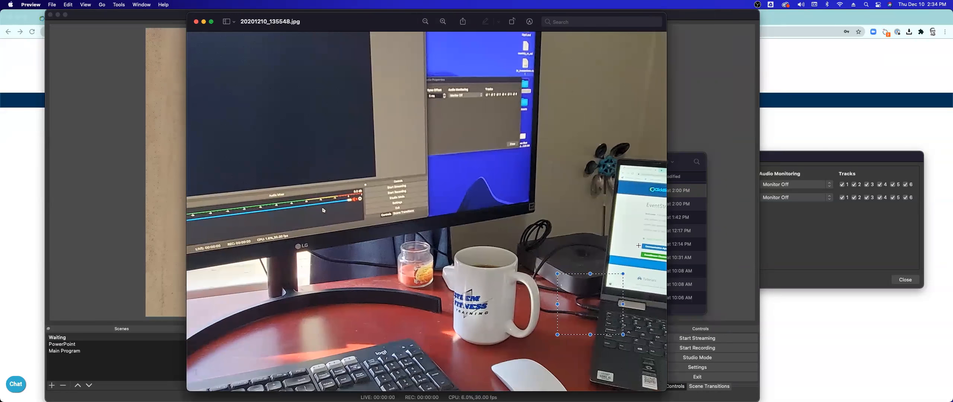
{"action": "left_click", "coordinate": [196, 21]}
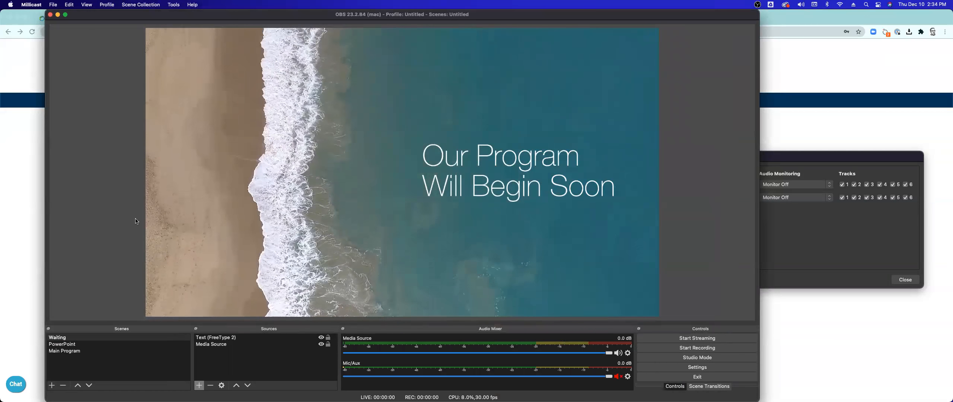
Step: Create a new scene named 'Zoom'
{"action": "left_click", "coordinate": [52, 385]}
{"action": "type", "text": "Zoom"}
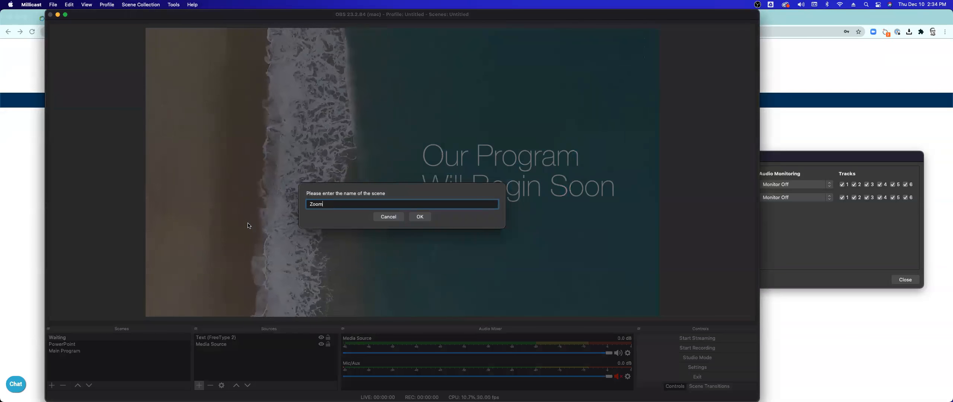
{"action": "left_click", "coordinate": [420, 217]}
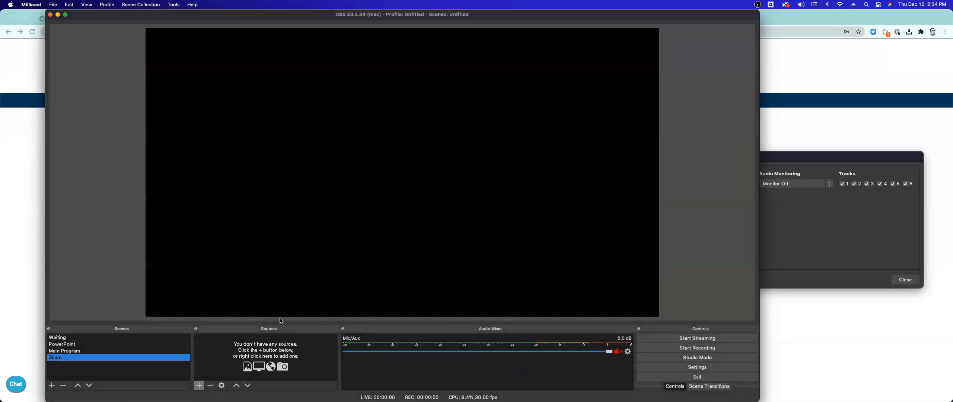
Step: Add a Video Capture Device source using the USB Camera as its device
{"action": "left_click", "coordinate": [199, 385]}
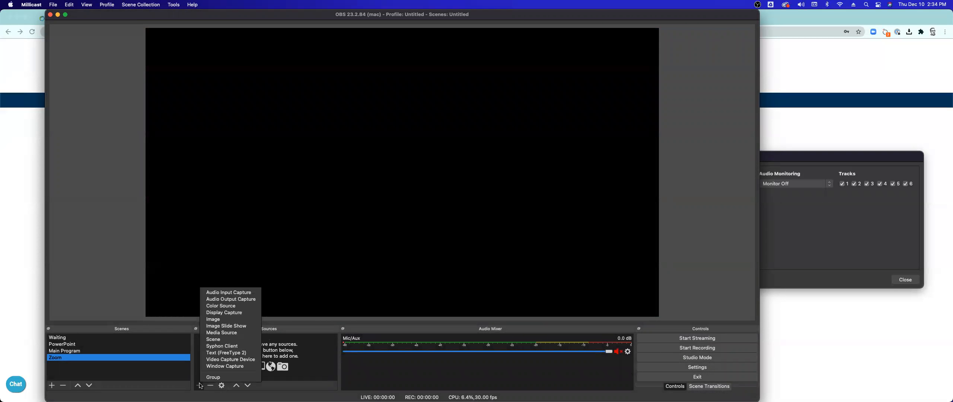
{"action": "left_click", "coordinate": [219, 360]}
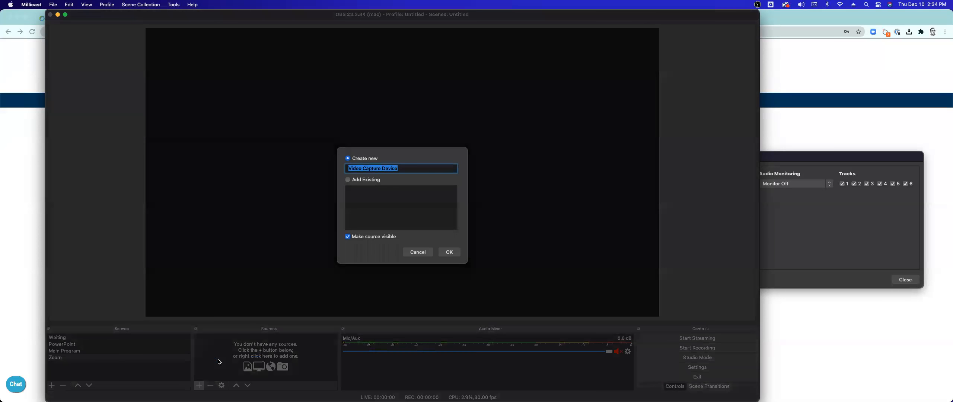
{"action": "left_click", "coordinate": [447, 254]}
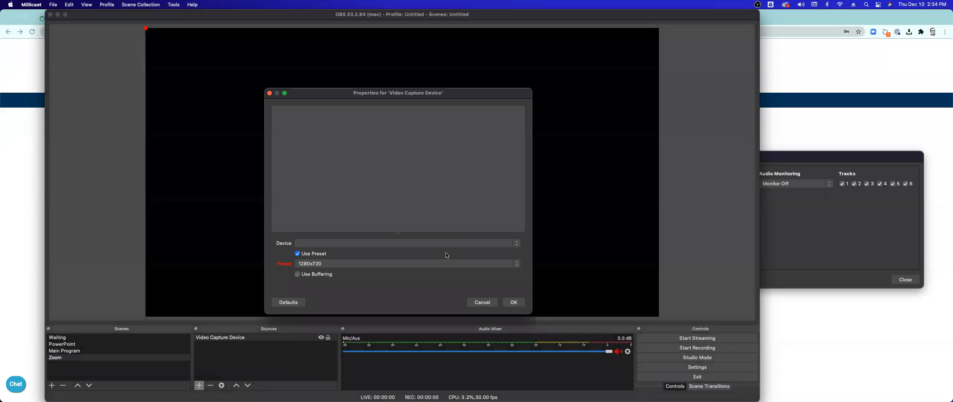
{"action": "left_click", "coordinate": [411, 244]}
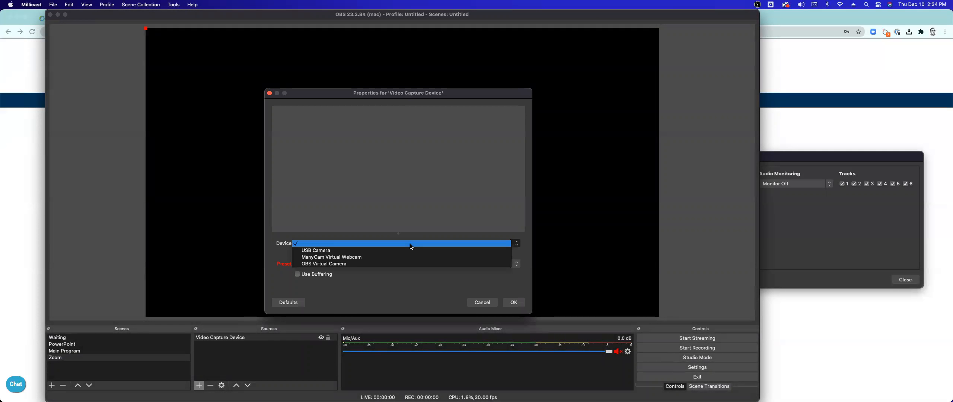
{"action": "left_click", "coordinate": [326, 251]}
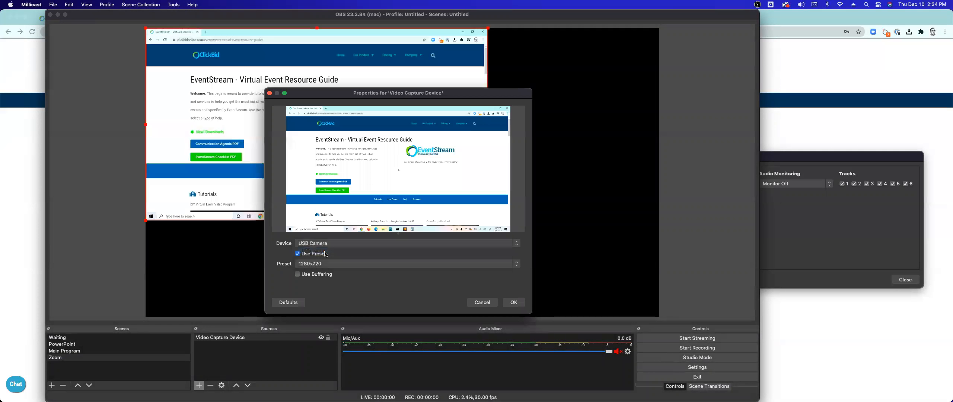
{"action": "left_click", "coordinate": [514, 302]}
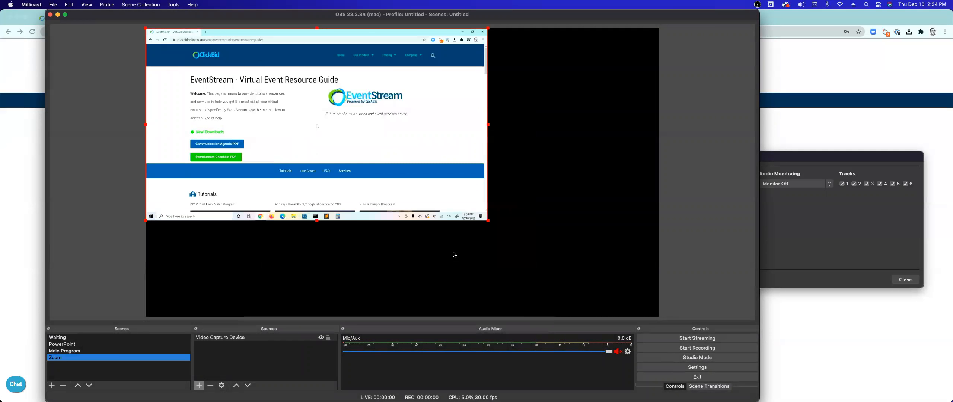
{"action": "key", "text": "super+Tab"}
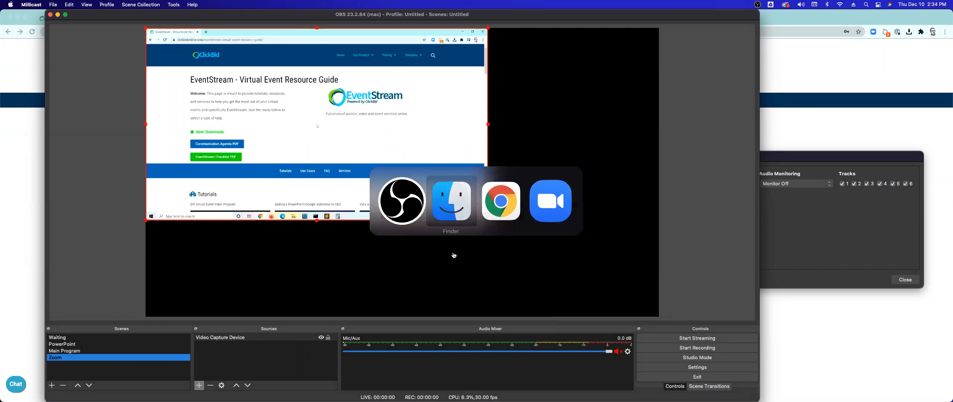
{"action": "key", "text": "super+n"}
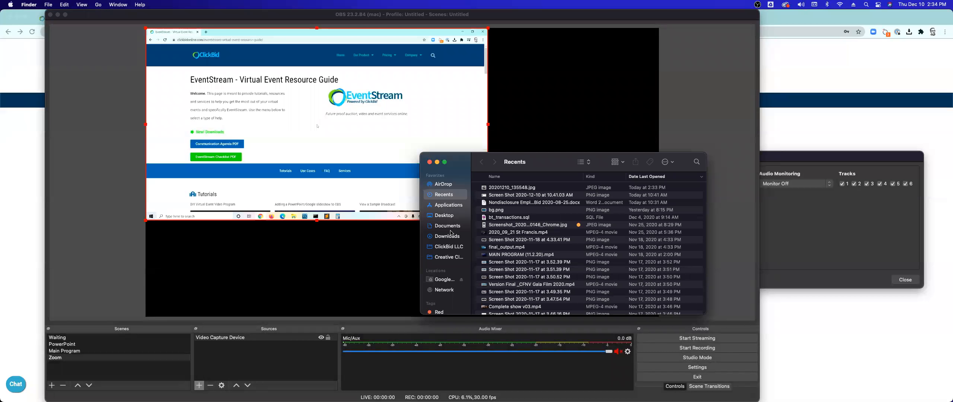
{"action": "left_click", "coordinate": [451, 233]}
{"action": "left_click", "coordinate": [508, 192]}
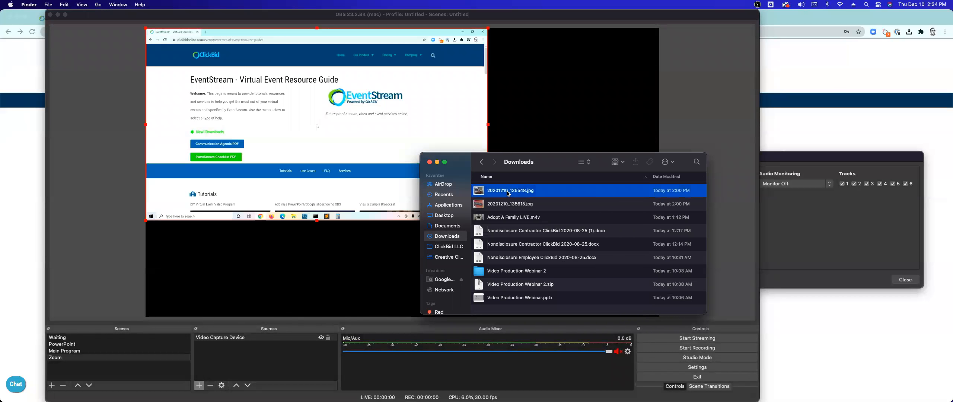
{"action": "double_click", "coordinate": [508, 192]}
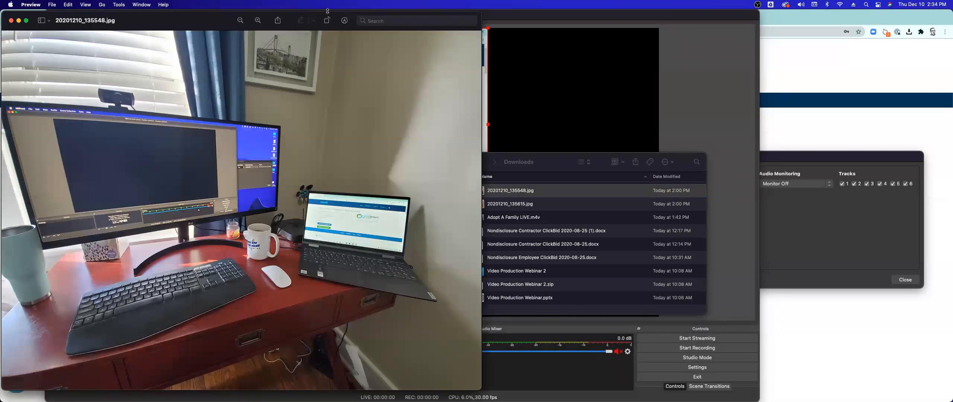
{"action": "left_click_drag", "start_coordinate": [329, 15], "coordinate": [680, 52]}
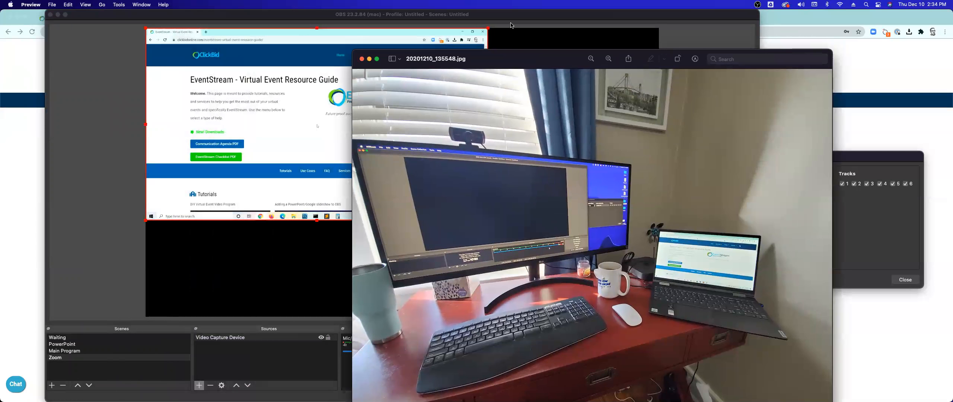
{"action": "left_click", "coordinate": [362, 59]}
{"action": "left_click", "coordinate": [488, 220]}
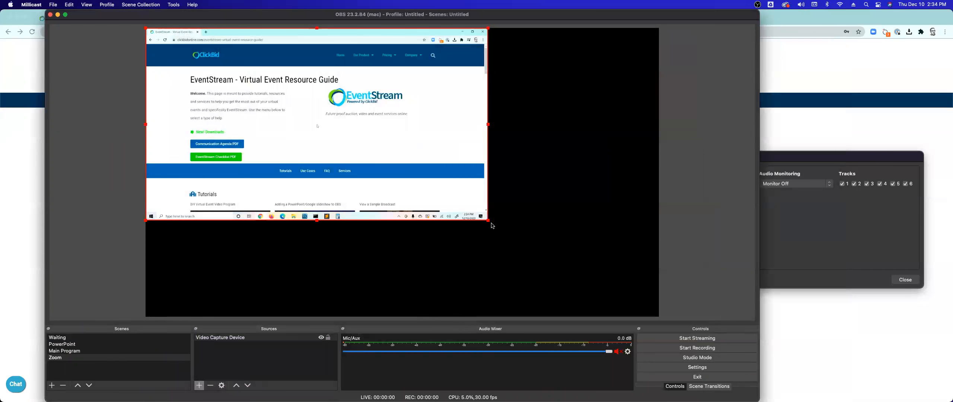
Step: Stretch the Video Capture Device source across the whole canvas, then deselect it
{"action": "left_click_drag", "start_coordinate": [489, 221], "coordinate": [657, 312]}
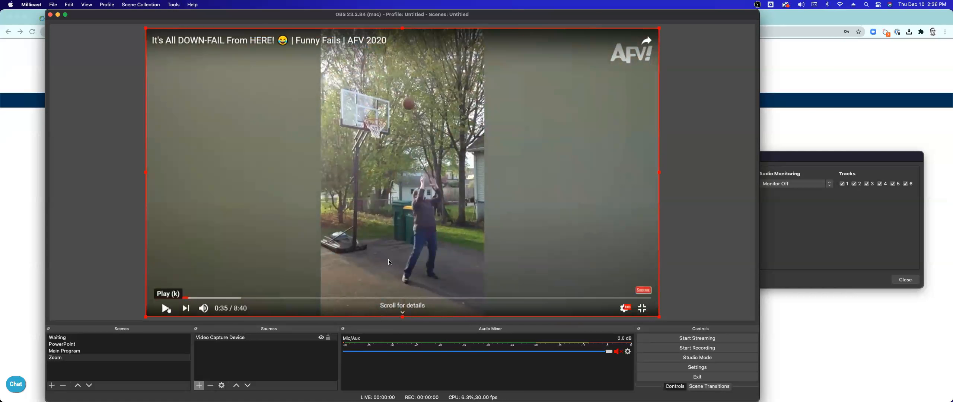
{"action": "left_click", "coordinate": [291, 347]}
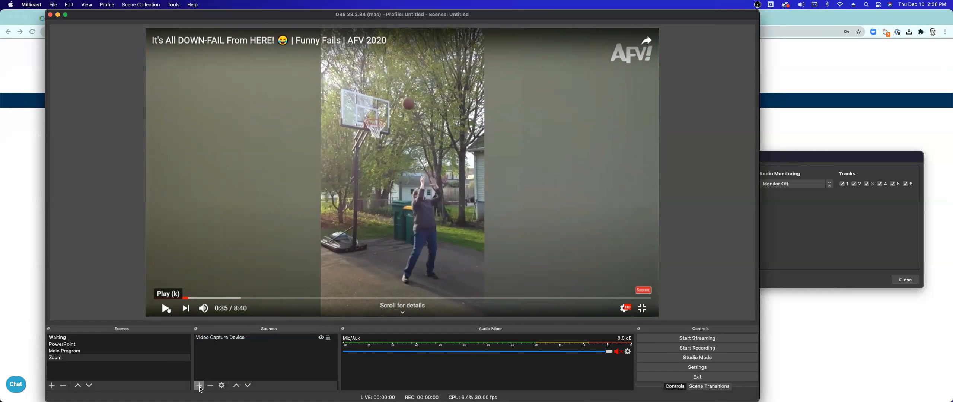
Step: Add an Audio Input Capture source with the USB Digital Audio device to the Zoom scene
{"action": "left_click", "coordinate": [199, 386]}
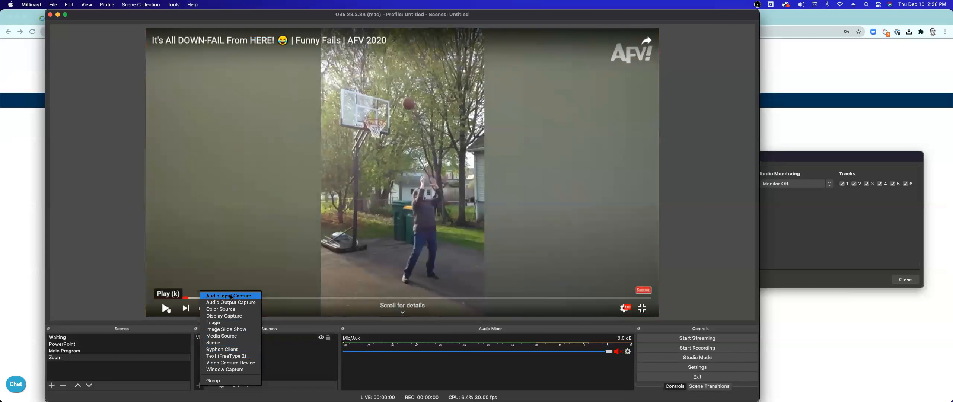
{"action": "left_click", "coordinate": [229, 296]}
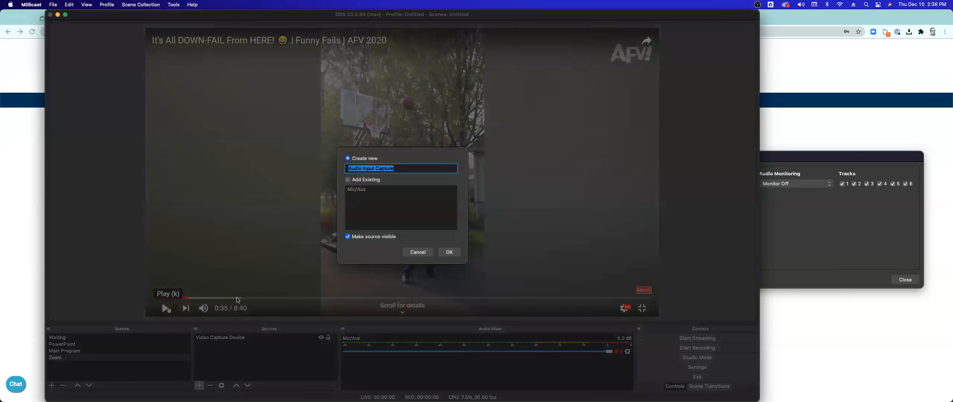
{"action": "left_click", "coordinate": [448, 253]}
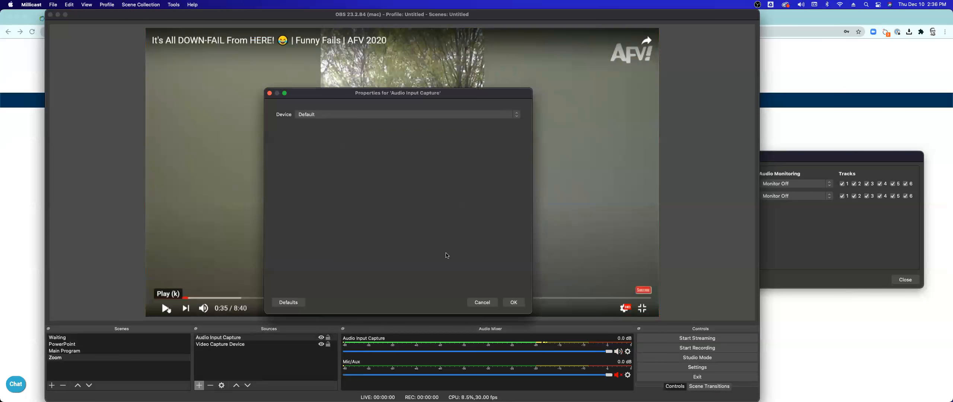
{"action": "left_click", "coordinate": [344, 115]}
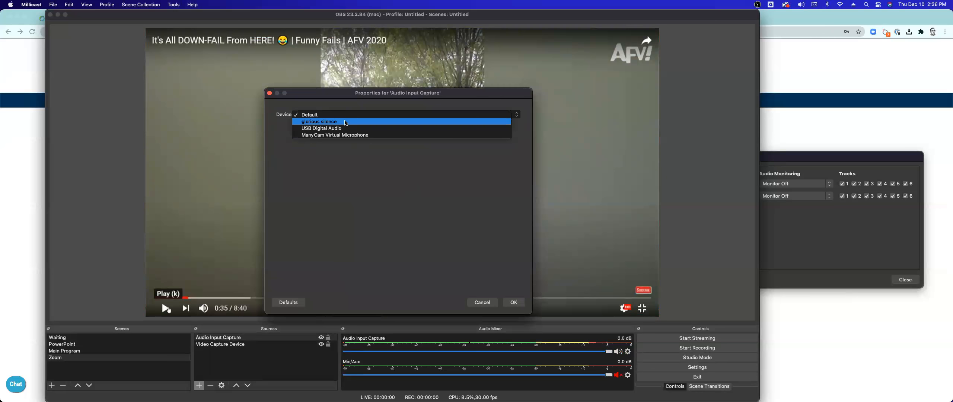
{"action": "left_click", "coordinate": [319, 129]}
{"action": "left_click", "coordinate": [514, 302]}
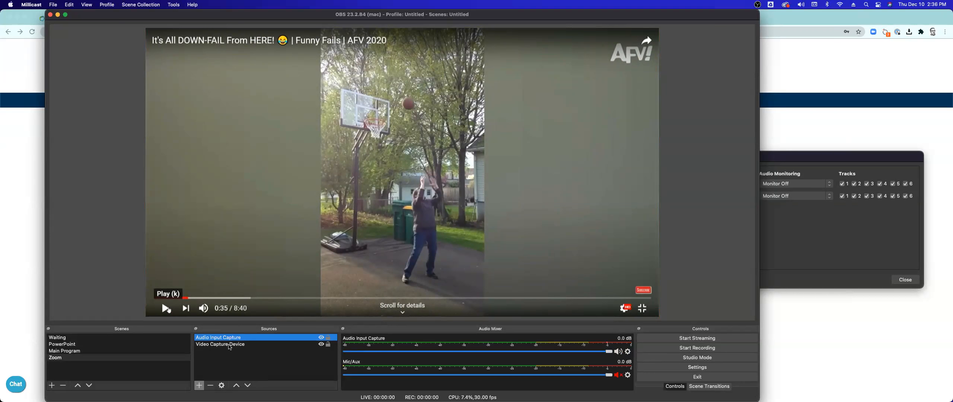
{"action": "left_click", "coordinate": [230, 346]}
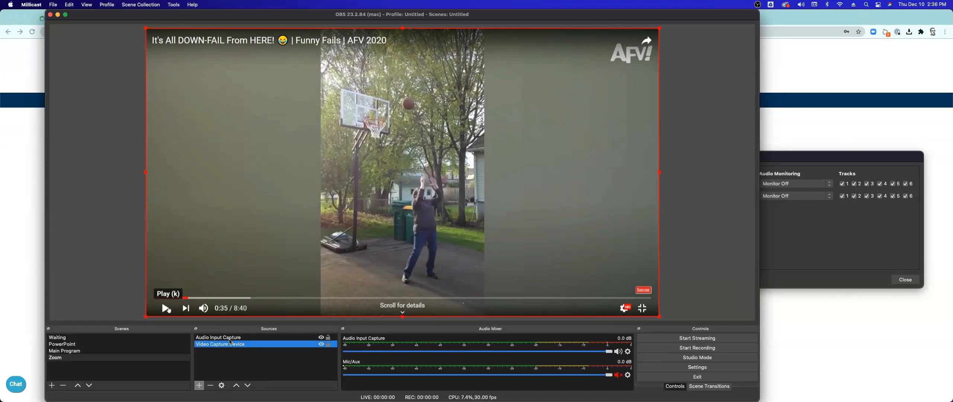
{"action": "left_click", "coordinate": [229, 340]}
{"action": "left_click", "coordinate": [229, 355]}
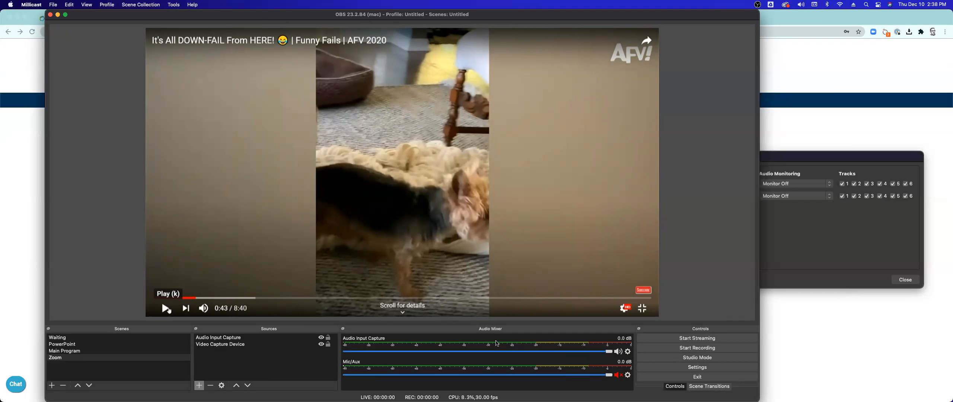
Step: Open Advanced Audio Properties from the Audio Input Capture mixer options and move the window clear of the mixer
{"action": "left_click", "coordinate": [628, 351]}
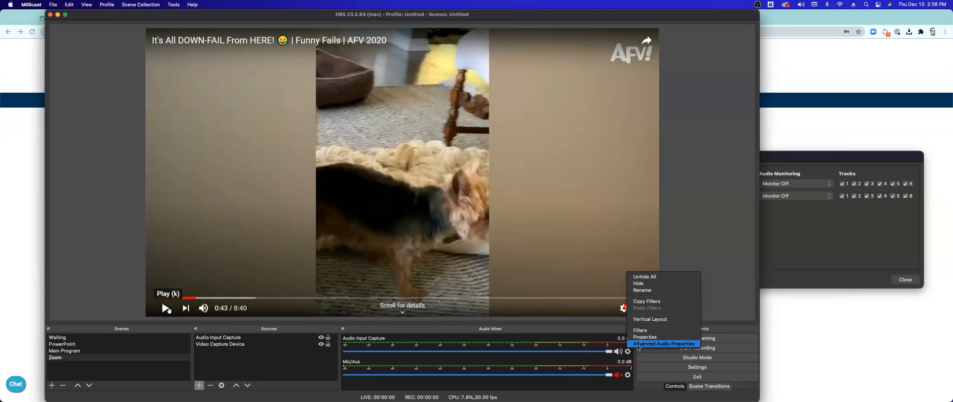
{"action": "left_click", "coordinate": [637, 345]}
{"action": "left_click_drag", "start_coordinate": [626, 158], "coordinate": [562, 187]}
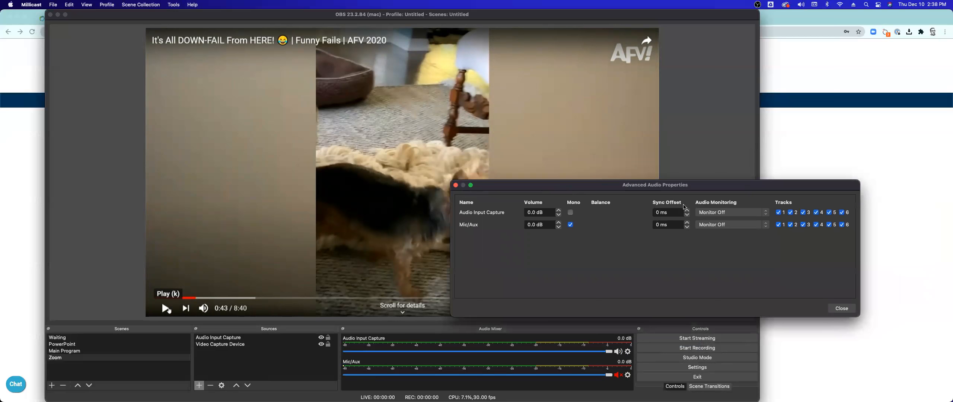
{"action": "left_click_drag", "start_coordinate": [666, 186], "coordinate": [549, 228]}
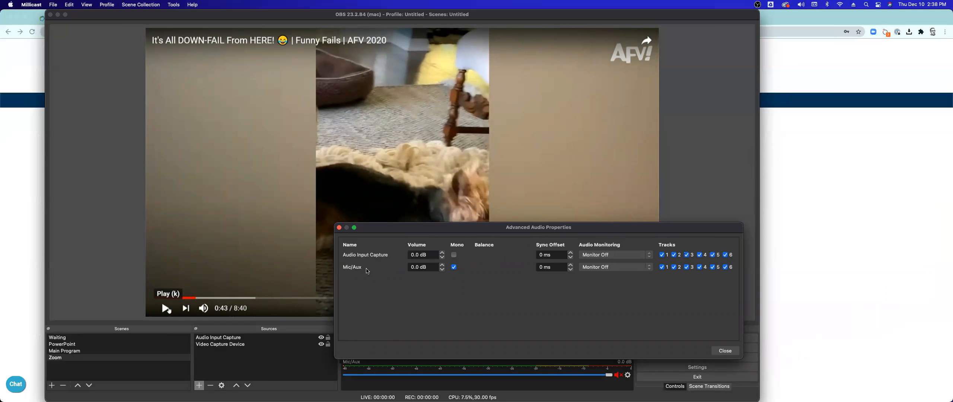
{"action": "left_click_drag", "start_coordinate": [411, 233], "coordinate": [627, 230]}
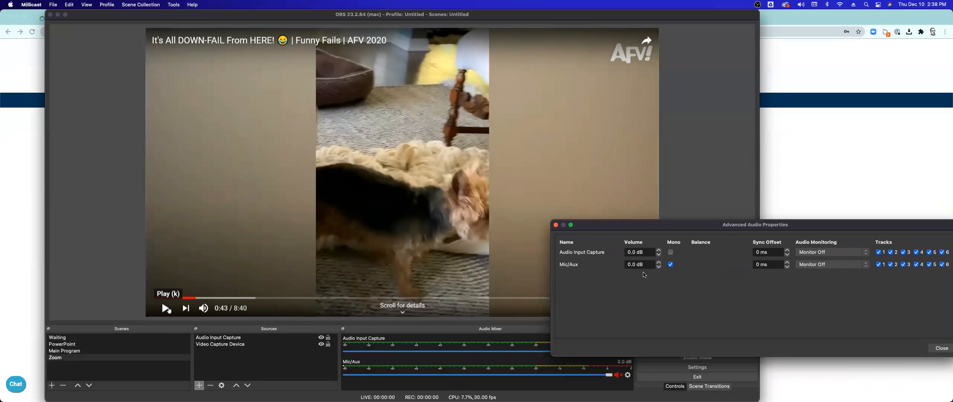
{"action": "left_click_drag", "start_coordinate": [725, 226], "coordinate": [690, 223]}
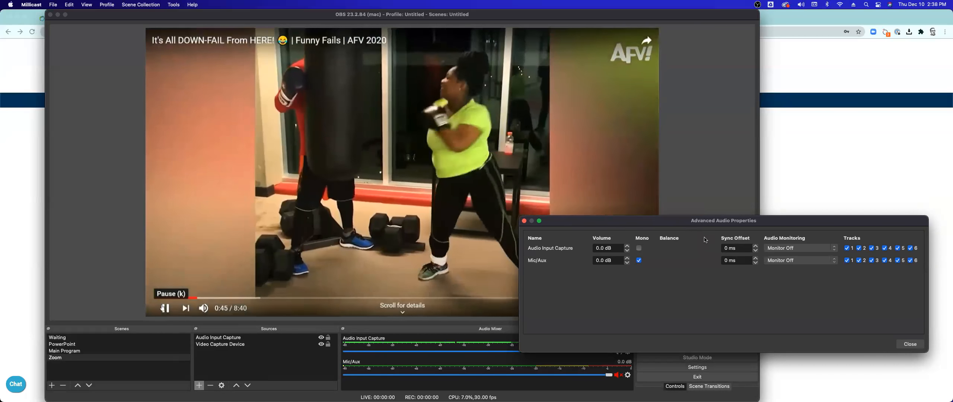
{"action": "left_click_drag", "start_coordinate": [691, 221], "coordinate": [706, 174]}
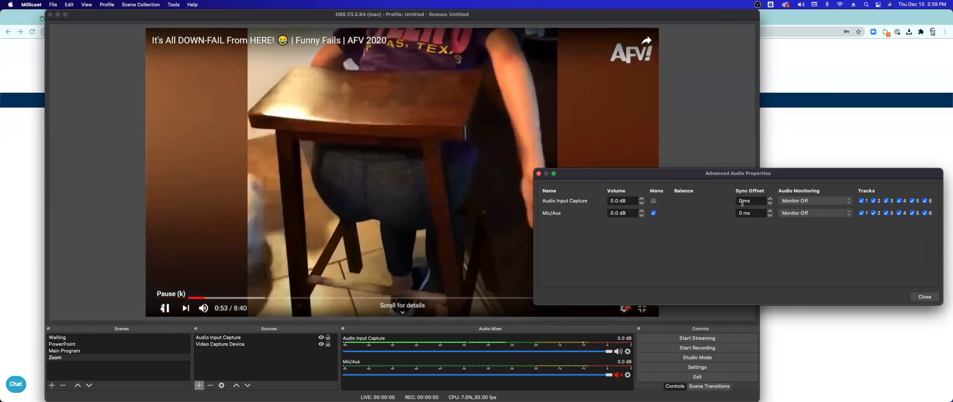
Step: Set the Audio Input Capture sync offset to -300 ms, fixing the minus sign, and close the window
{"action": "double_click", "coordinate": [738, 201]}
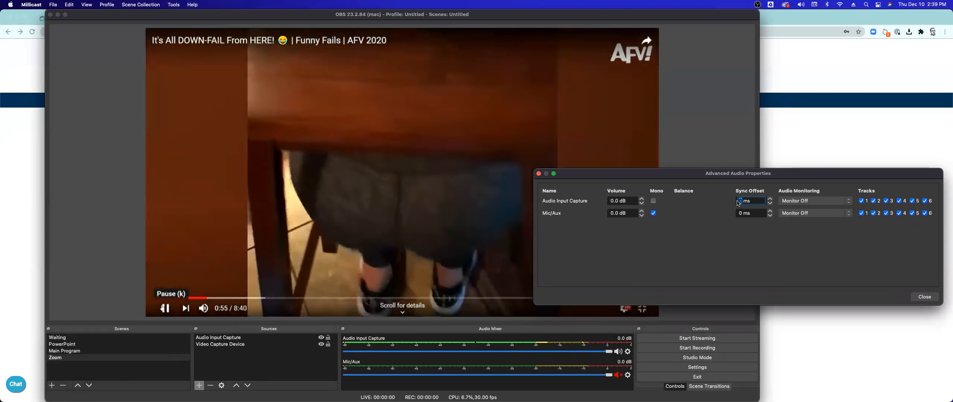
{"action": "type", "text": "-300"}
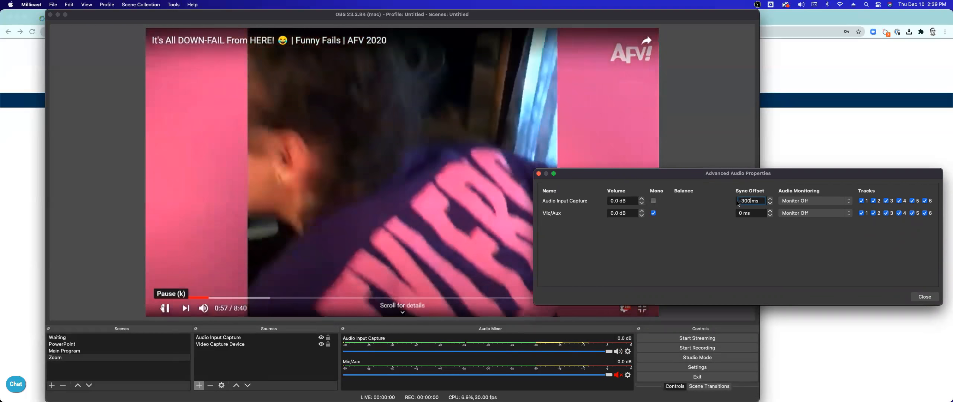
{"action": "key", "text": "Return"}
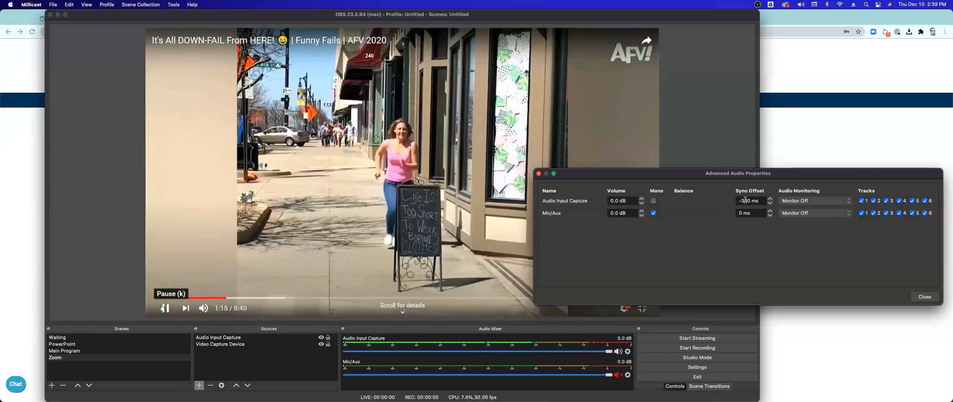
{"action": "left_click_drag", "start_coordinate": [740, 202], "coordinate": [748, 201]}
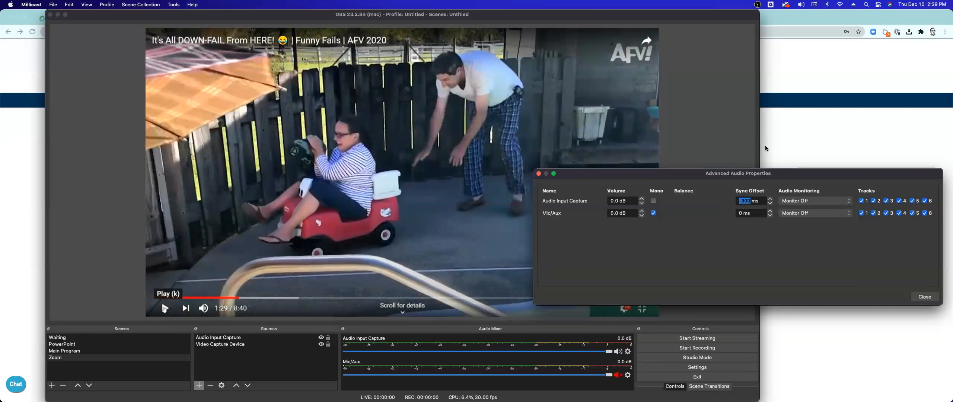
{"action": "left_click", "coordinate": [744, 201]}
{"action": "left_click_drag", "start_coordinate": [752, 200], "coordinate": [739, 202]}
{"action": "left_click", "coordinate": [726, 202]}
{"action": "left_click", "coordinate": [741, 202]}
{"action": "type", "text": "-"}
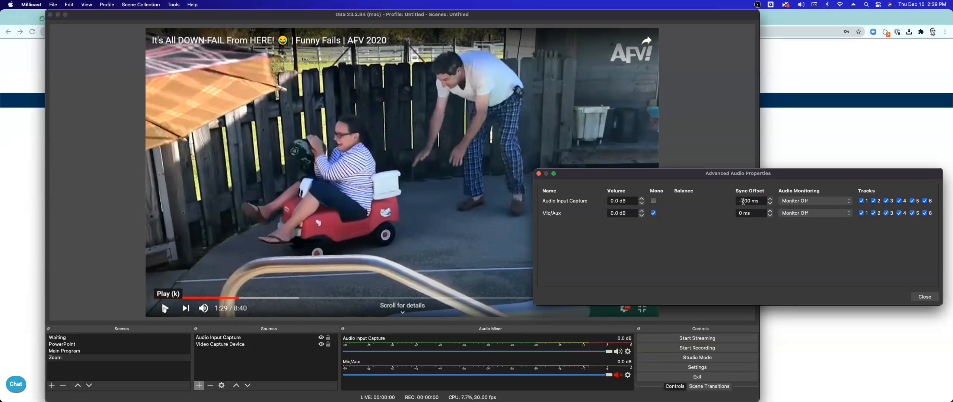
{"action": "double_click", "coordinate": [743, 201]}
{"action": "left_click", "coordinate": [926, 298]}
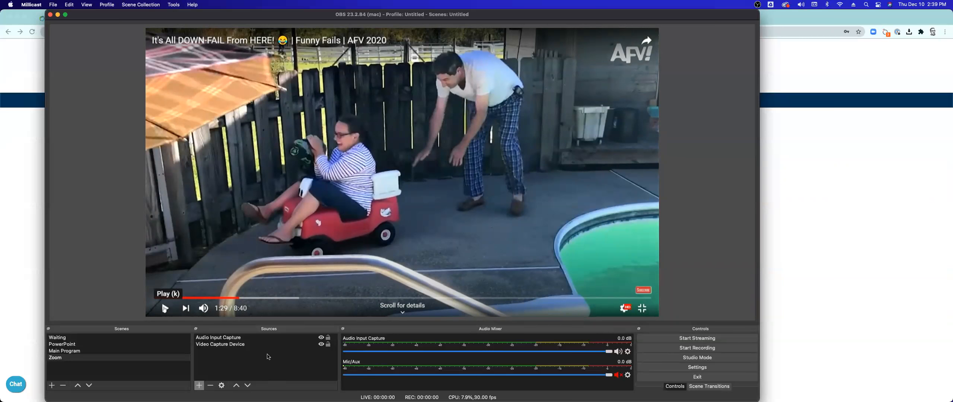
Step: Dismiss the Audio Input Capture options unchanged and bring Chrome's Fall Fling Gala bidding page forward
{"action": "left_click", "coordinate": [628, 351]}
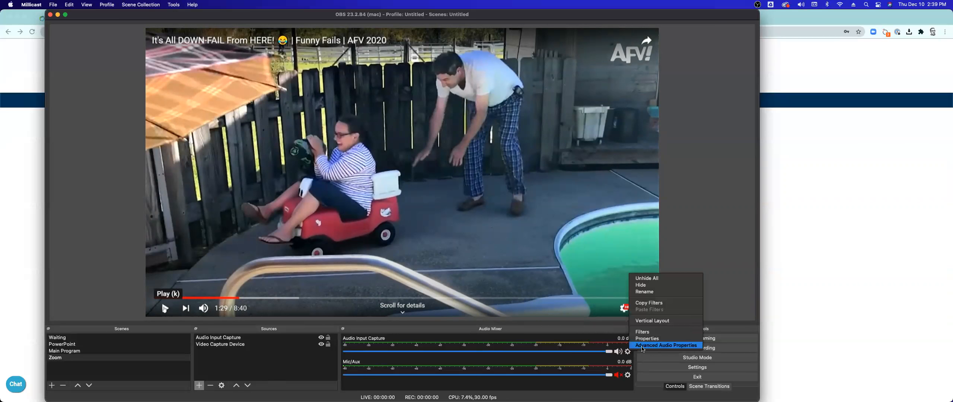
{"action": "left_click", "coordinate": [306, 363]}
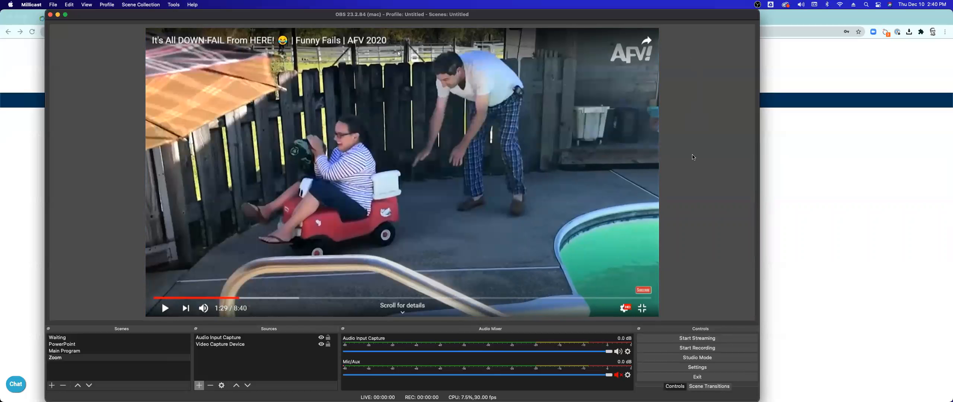
{"action": "left_click", "coordinate": [777, 153]}
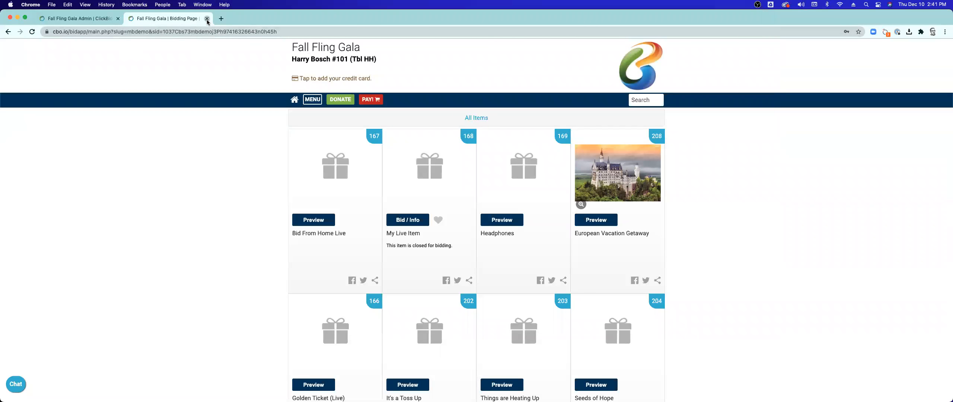
Step: Close the bidding page tab and select the Zoom scene in OBS
{"action": "left_click", "coordinate": [207, 19]}
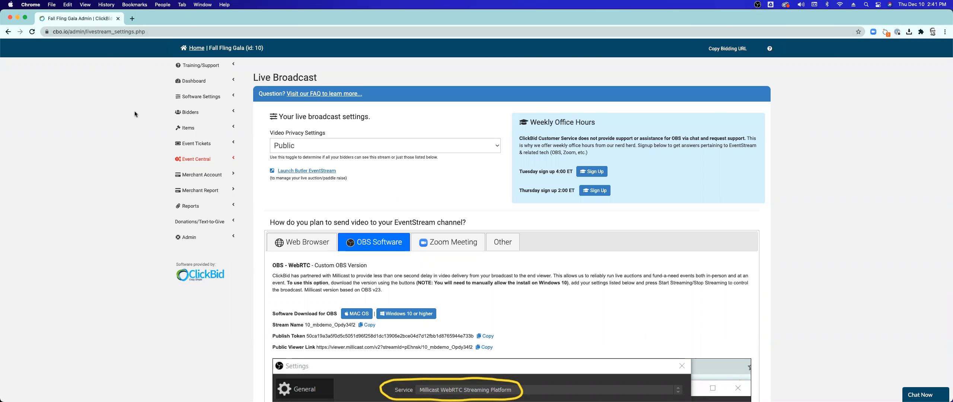
{"action": "key", "text": "super+Tab"}
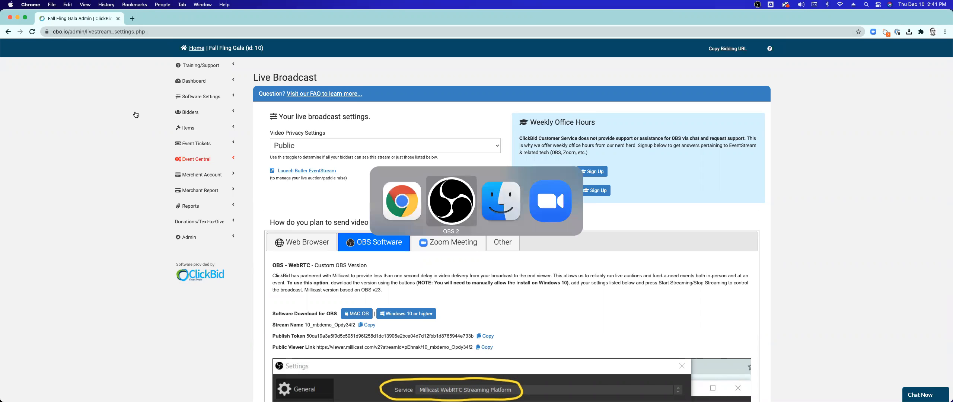
{"action": "left_click", "coordinate": [89, 358]}
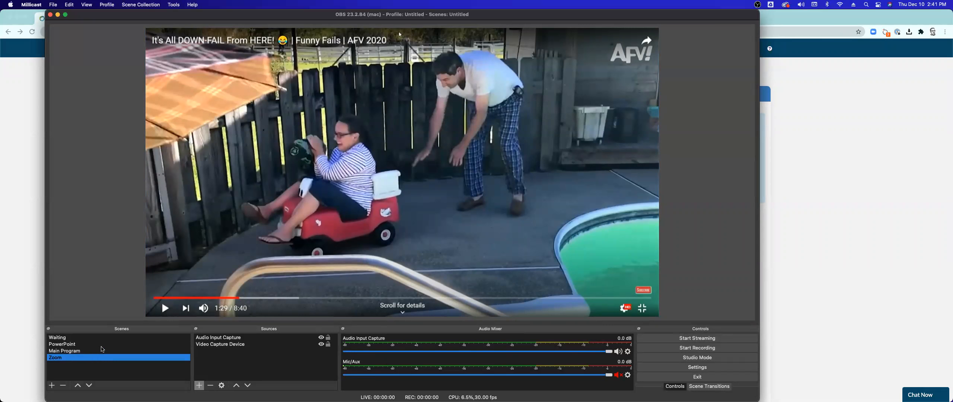
Step: Return to Chrome and open Items > Manage Items in the ClickBid admin
{"action": "left_click", "coordinate": [26, 182]}
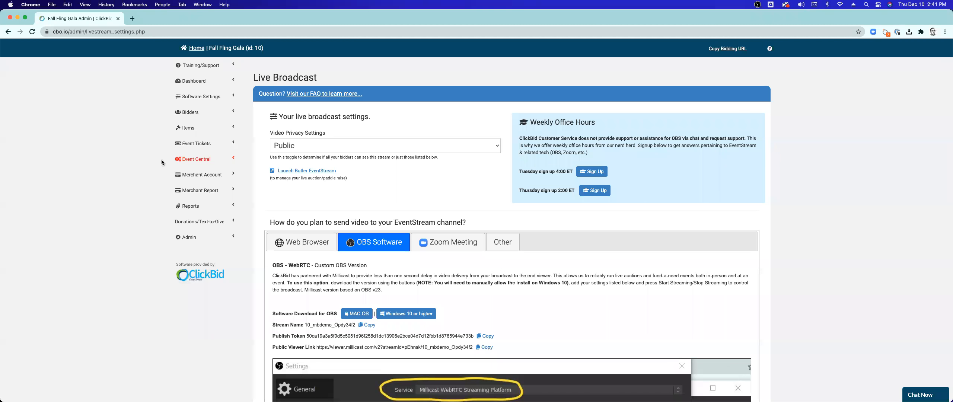
{"action": "left_click", "coordinate": [179, 136]}
{"action": "left_click", "coordinate": [183, 143]}
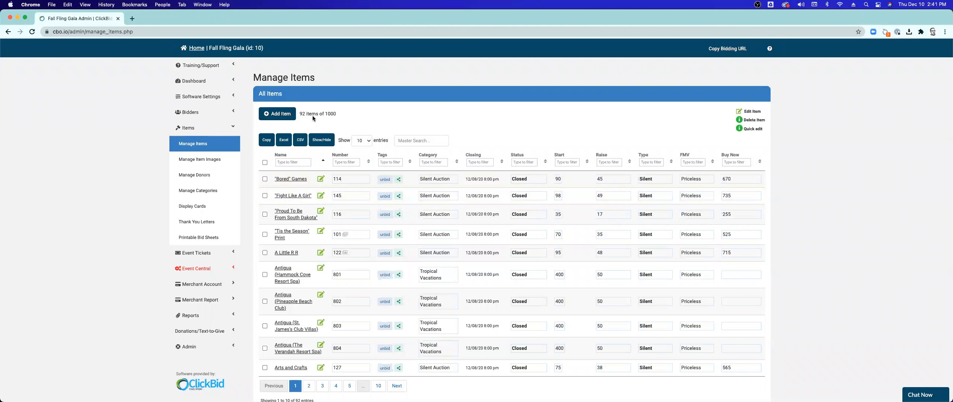
Step: Show all entries in the items table and select every item
{"action": "left_click", "coordinate": [361, 141]}
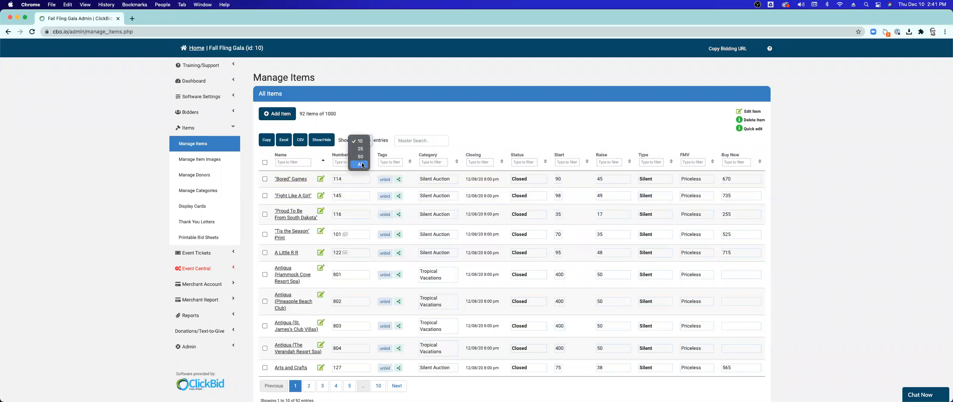
{"action": "left_click", "coordinate": [361, 164]}
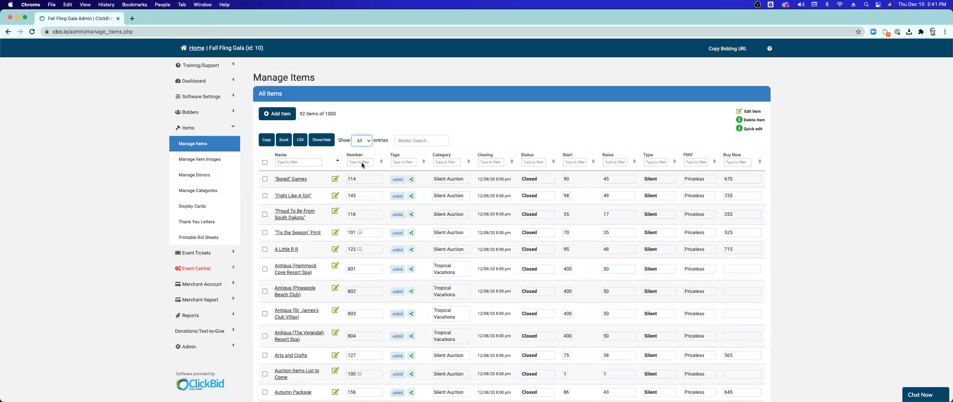
{"action": "left_click", "coordinate": [264, 163]}
{"action": "scroll", "coordinate": [269, 166], "scroll_direction": "down", "scroll_amount": 5}
{"action": "scroll", "coordinate": [270, 166], "scroll_direction": "down", "scroll_amount": 20}
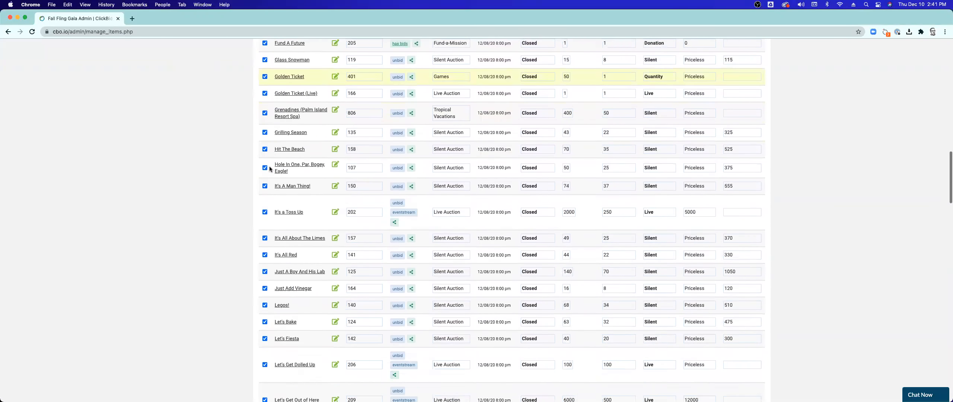
{"action": "scroll", "coordinate": [270, 168], "scroll_direction": "down", "scroll_amount": 20}
{"action": "scroll", "coordinate": [270, 166], "scroll_direction": "down", "scroll_amount": 3}
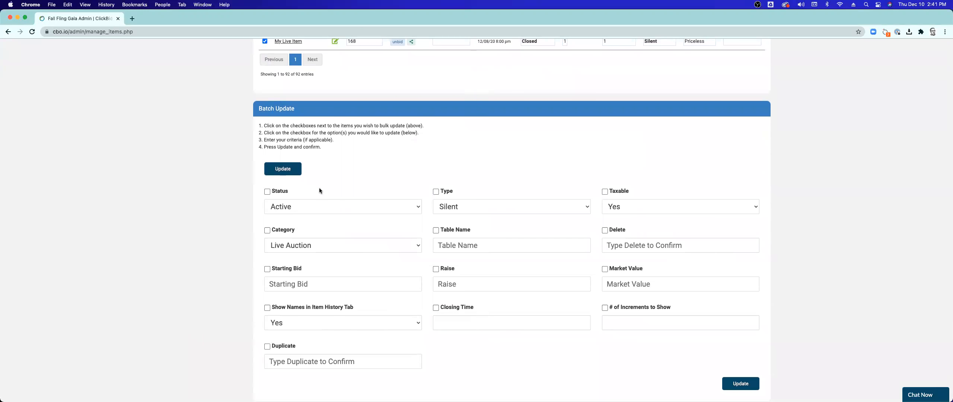
Step: Batch update all items to Active status with a 2020-12-10 9:00 pm closing time
{"action": "left_click", "coordinate": [284, 193]}
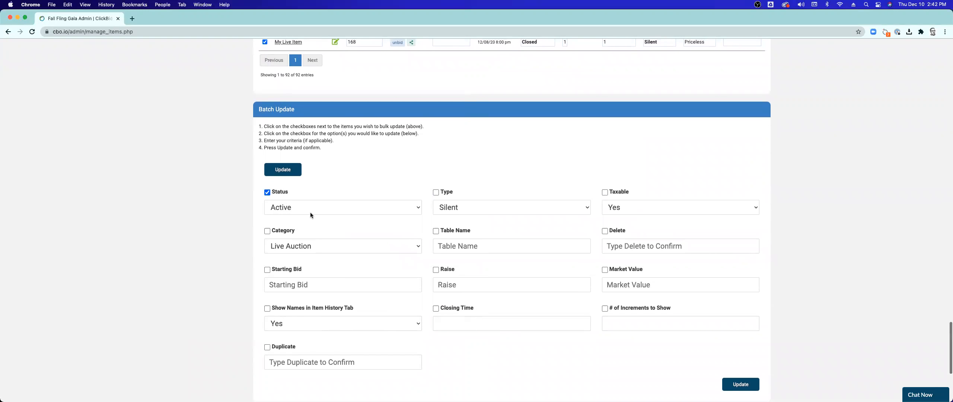
{"action": "left_click", "coordinate": [467, 310]}
{"action": "left_click", "coordinate": [478, 325]}
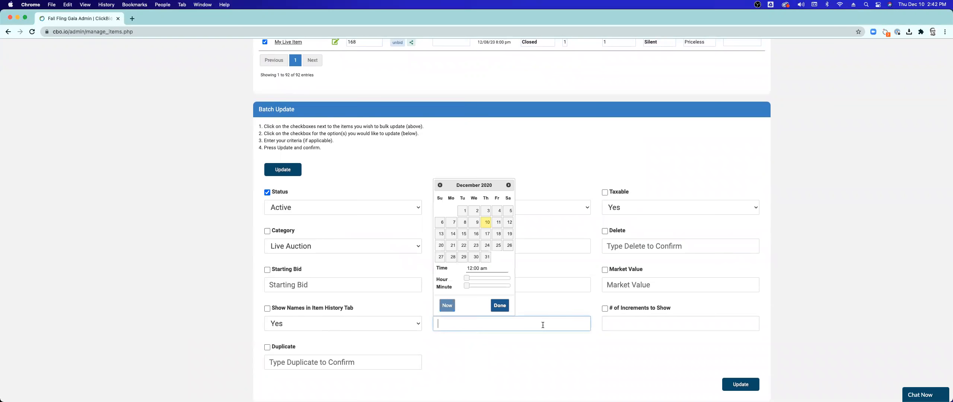
{"action": "left_click_drag", "start_coordinate": [496, 278], "coordinate": [506, 278]}
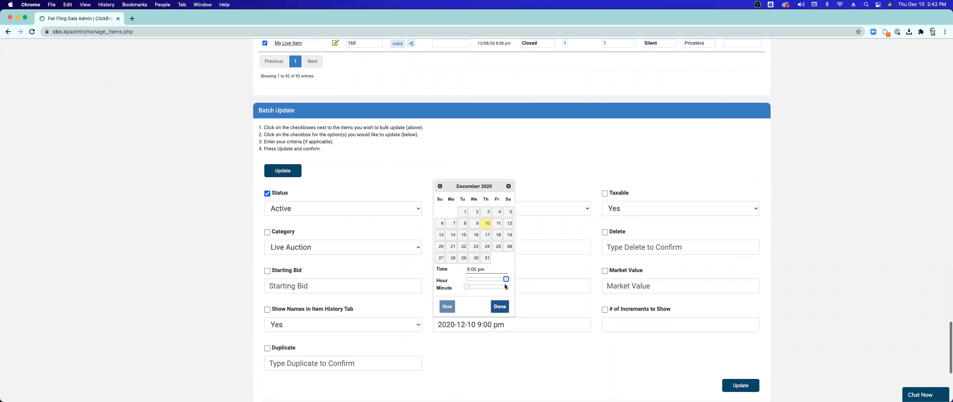
{"action": "left_click", "coordinate": [500, 307]}
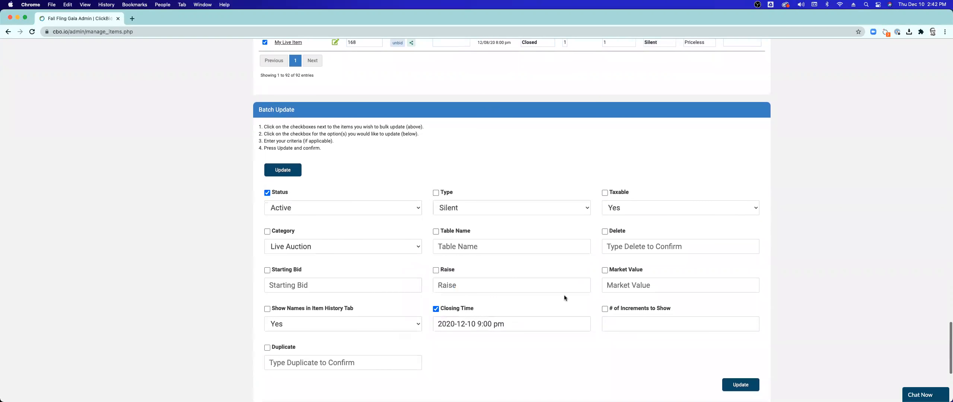
{"action": "left_click", "coordinate": [731, 385]}
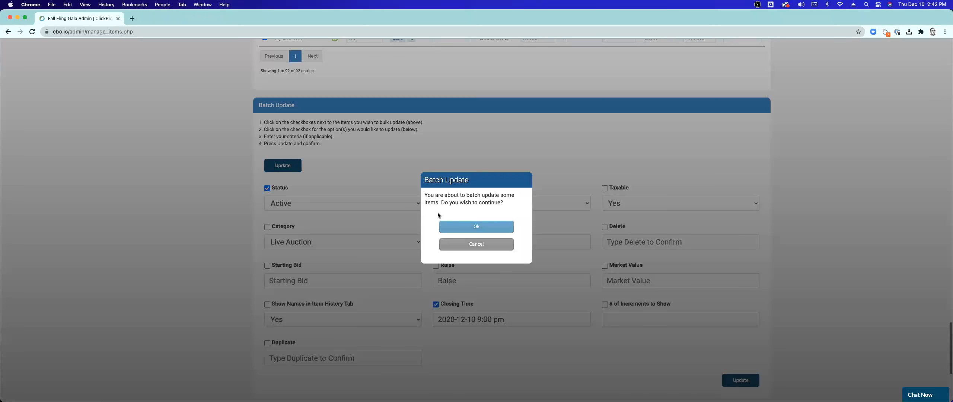
{"action": "left_click", "coordinate": [456, 227]}
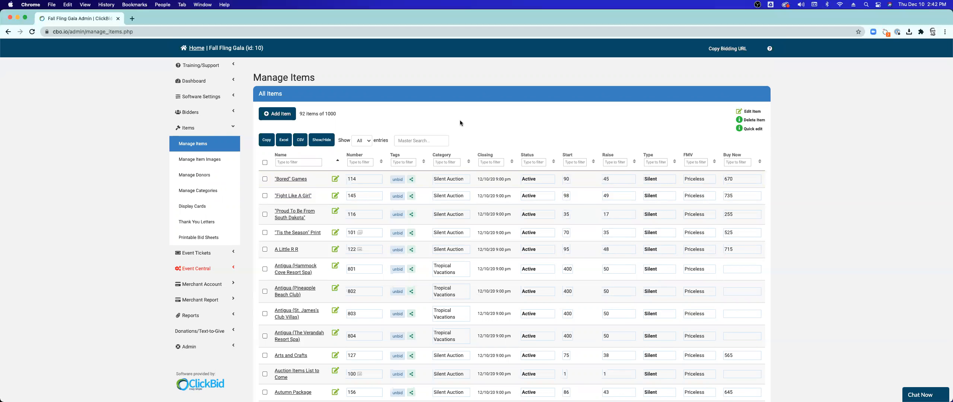
Step: Add a new item named 'Fun Night Post QTine'
{"action": "left_click", "coordinate": [274, 116]}
{"action": "triple_click", "coordinate": [304, 164]}
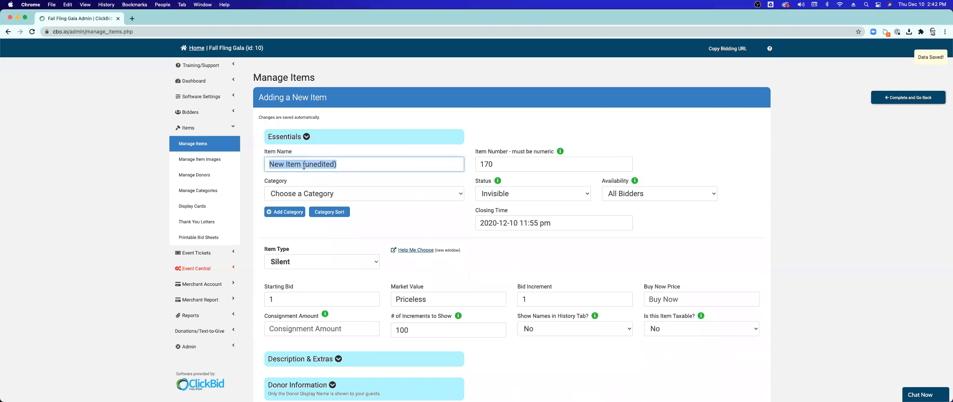
{"action": "type", "text": "Fun Nig"}
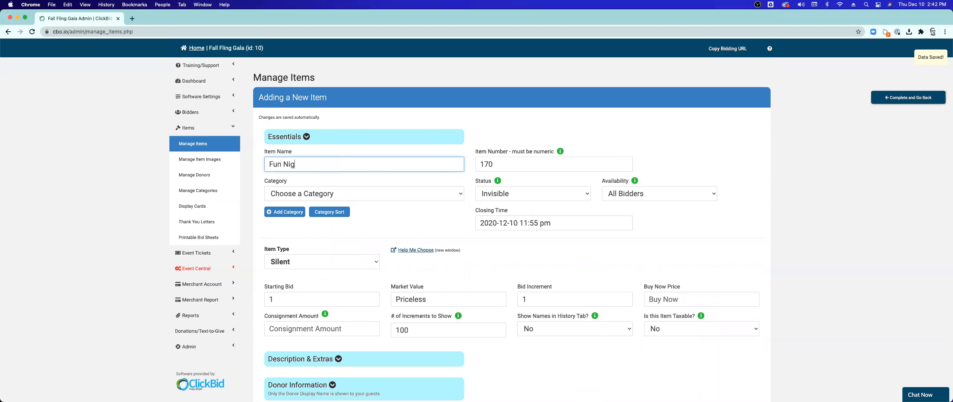
{"action": "type", "text": "ht Post QTine"}
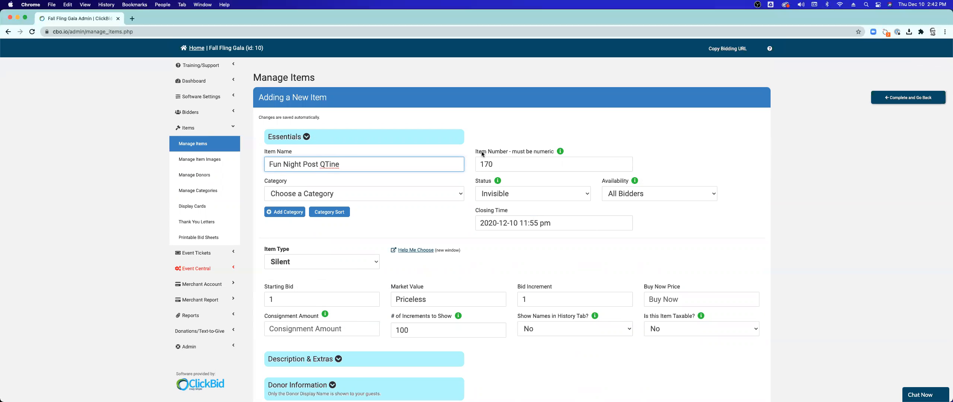
Step: Set the new item's status to Active and its closing time to 2020-12-10 9:00 pm
{"action": "left_click", "coordinate": [495, 194]}
{"action": "left_click", "coordinate": [496, 172]}
{"action": "scroll", "coordinate": [484, 196], "scroll_direction": "down", "scroll_amount": 1}
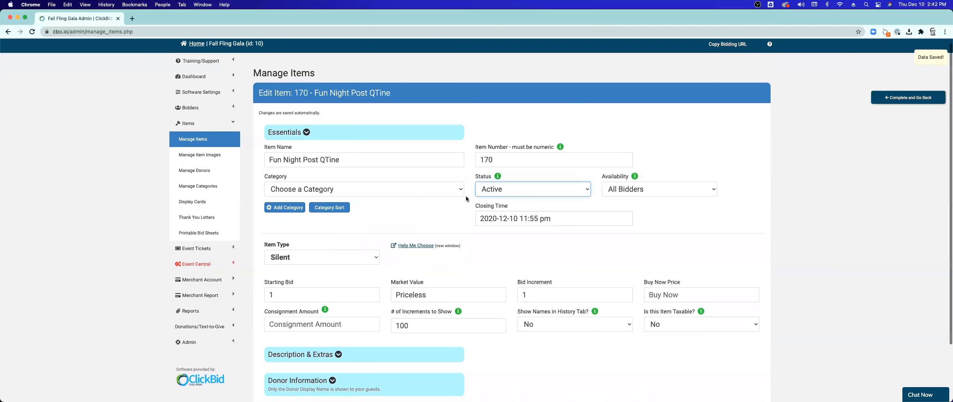
{"action": "left_click", "coordinate": [500, 217]}
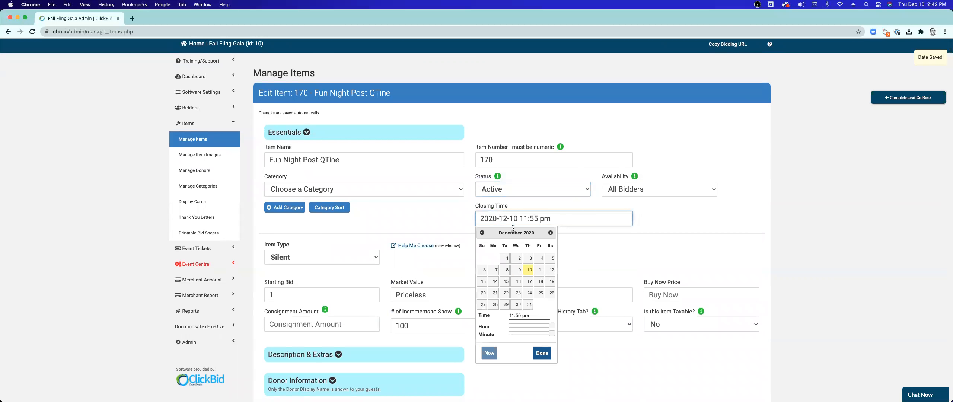
{"action": "left_click", "coordinate": [546, 326]}
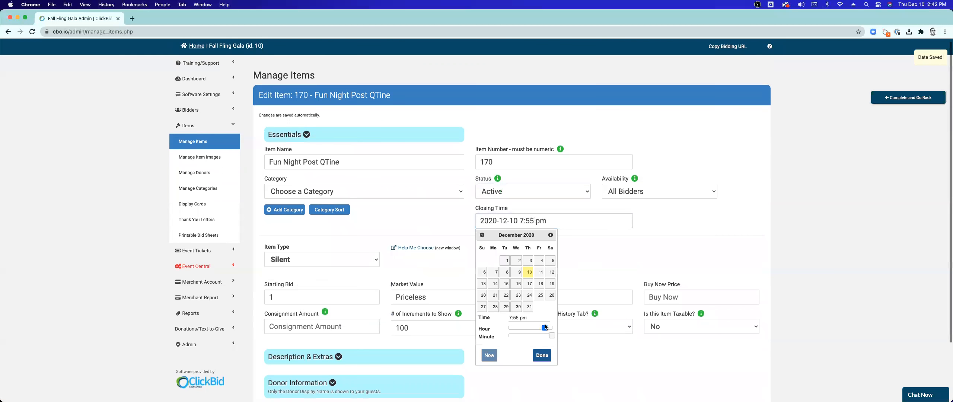
{"action": "left_click_drag", "start_coordinate": [552, 333], "coordinate": [500, 335]}
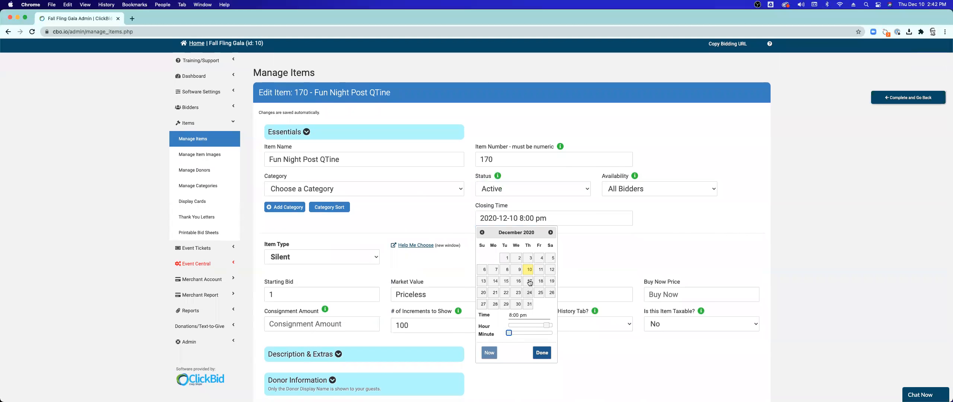
{"action": "left_click", "coordinate": [547, 326]}
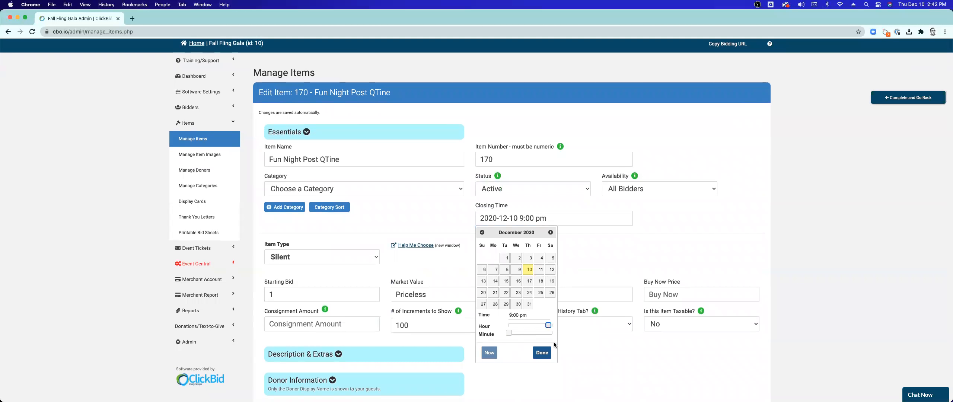
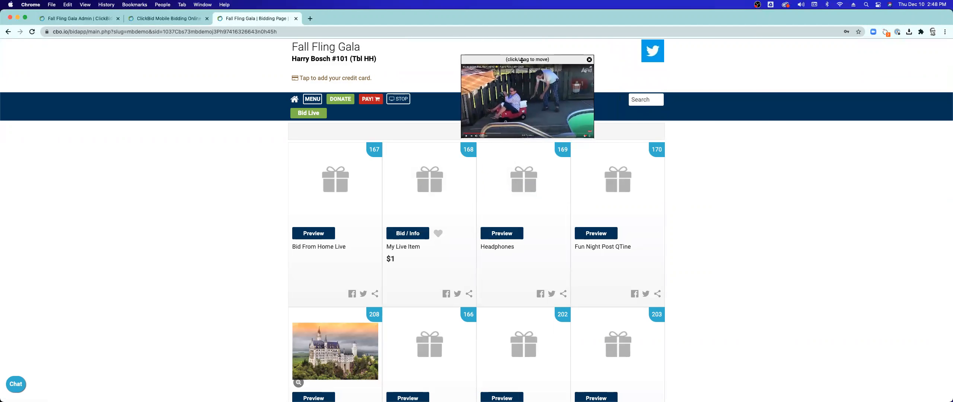
Step: Open the #170 Fun Night Post QTine details on the bidding page and move the video aside
{"action": "scroll", "coordinate": [522, 58], "scroll_direction": "down", "scroll_amount": 1}
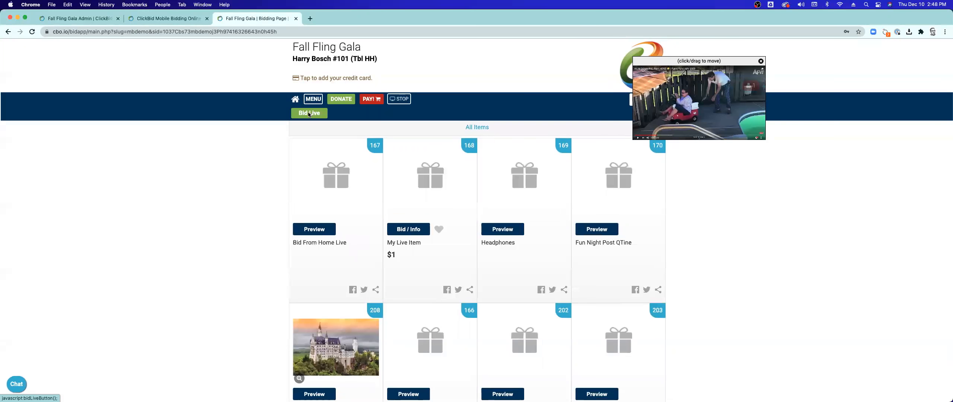
{"action": "left_click", "coordinate": [309, 113]}
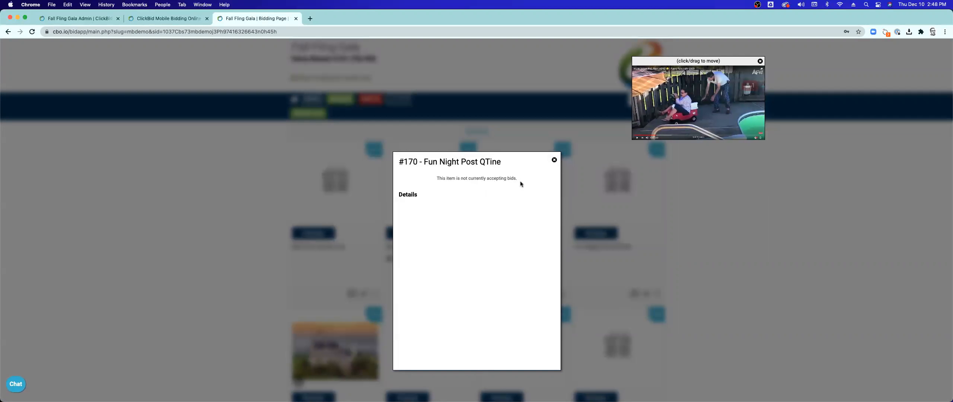
{"action": "left_click_drag", "start_coordinate": [674, 63], "coordinate": [450, 66]}
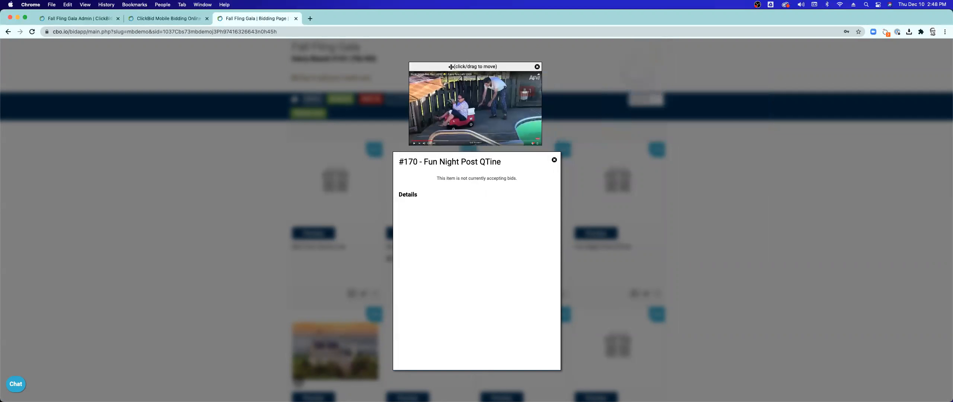
{"action": "left_click", "coordinate": [186, 20]}
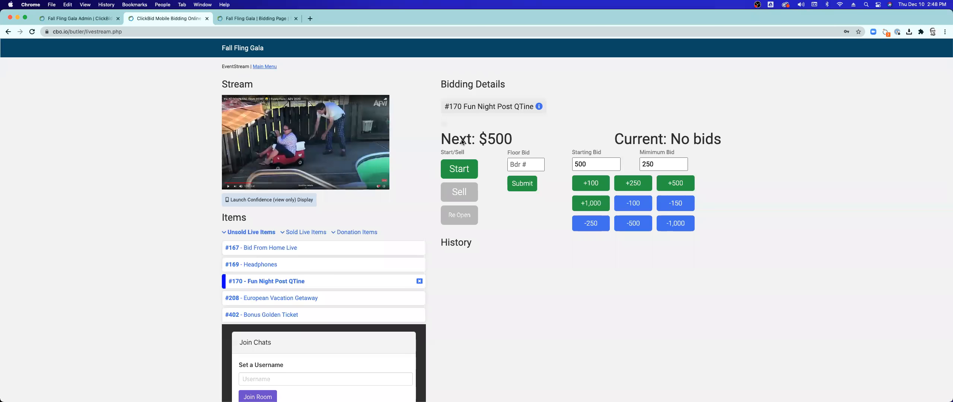
Step: Start bidding on #170 and return to the bidder view now offering a $500 bid
{"action": "left_click", "coordinate": [469, 166]}
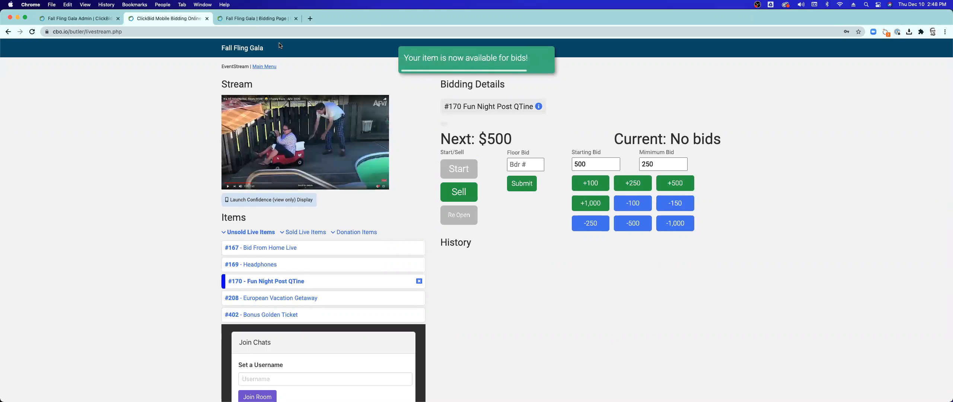
{"action": "left_click", "coordinate": [247, 18]}
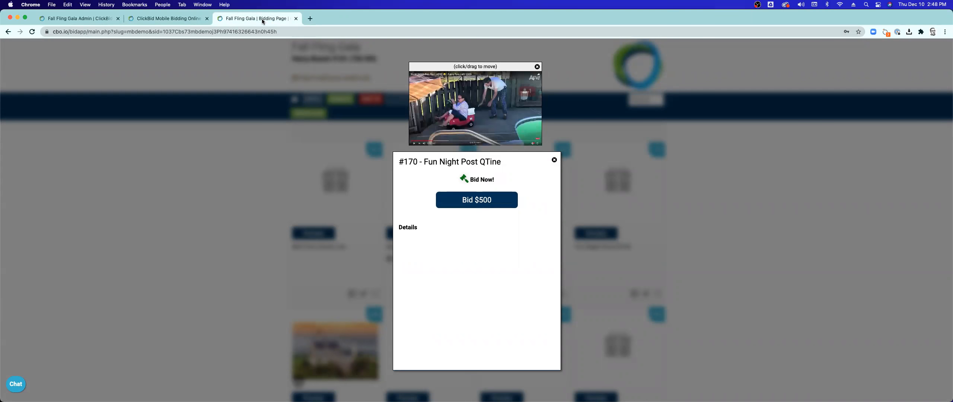
Step: Split the bidding page into its own window to the right of the #170 admin page
{"action": "left_click_drag", "start_coordinate": [262, 22], "coordinate": [93, 56]}
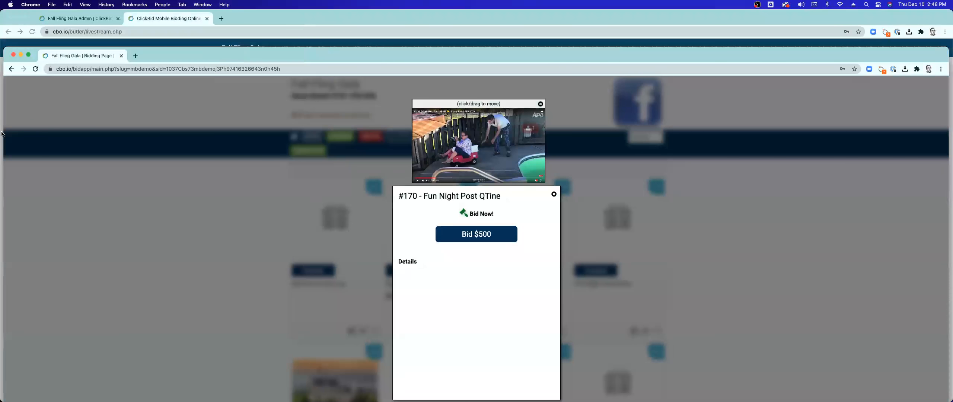
{"action": "left_click_drag", "start_coordinate": [2, 134], "coordinate": [488, 159]}
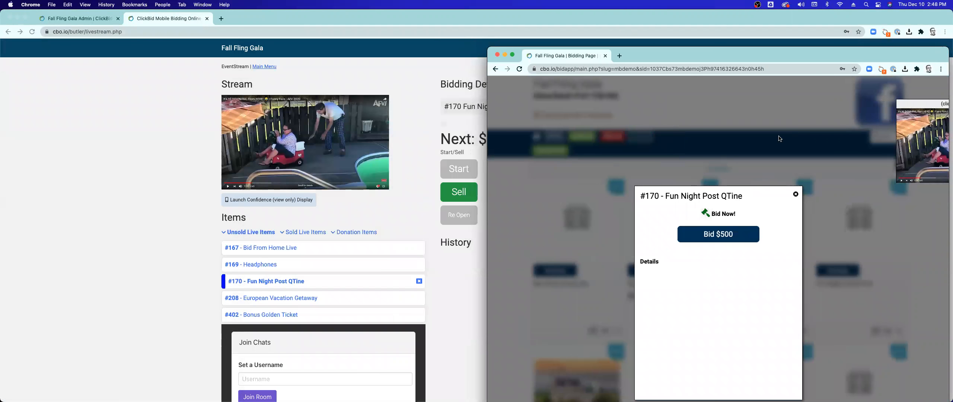
{"action": "left_click_drag", "start_coordinate": [932, 104], "coordinate": [774, 93]}
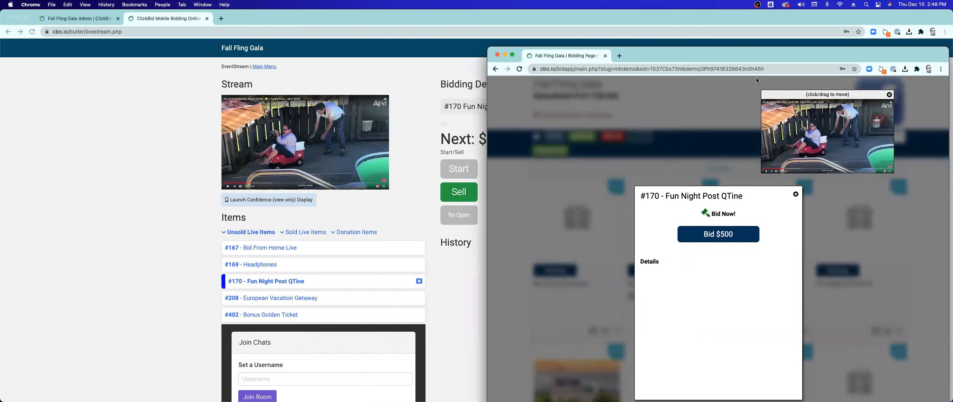
{"action": "left_click_drag", "start_coordinate": [728, 54], "coordinate": [762, 33]}
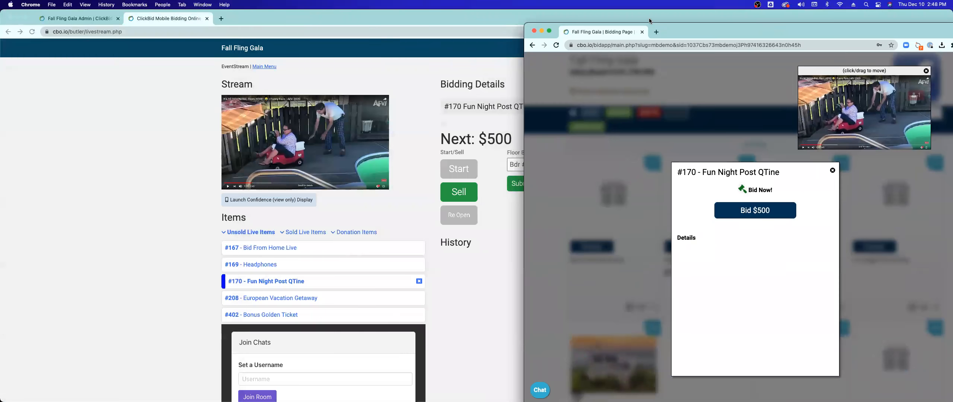
{"action": "left_click", "coordinate": [501, 15]}
{"action": "left_click_drag", "start_coordinate": [501, 15], "coordinate": [306, 4]}
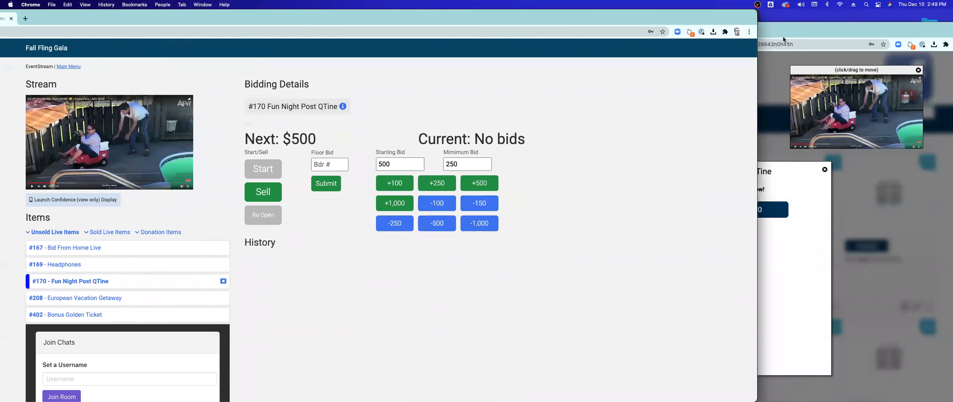
{"action": "left_click_drag", "start_coordinate": [789, 31], "coordinate": [787, 19]}
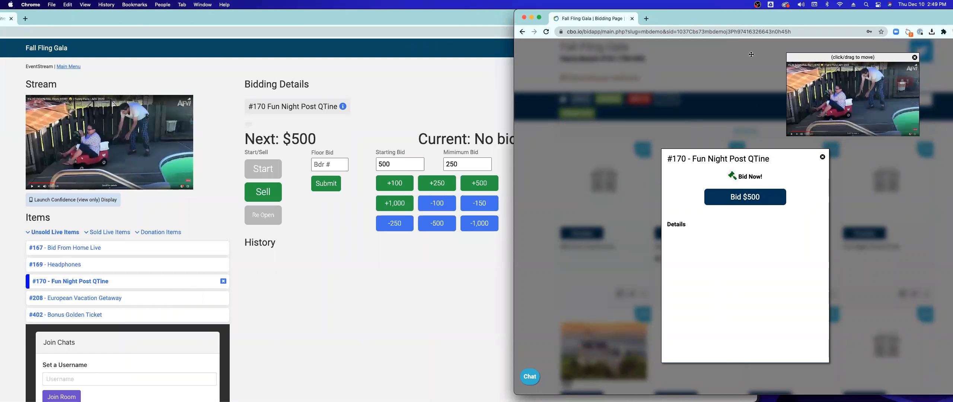
{"action": "left_click_drag", "start_coordinate": [854, 57], "coordinate": [739, 56]}
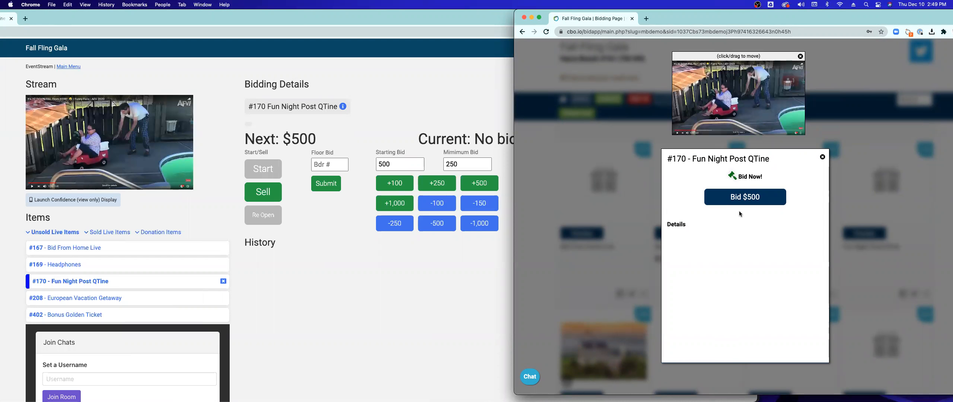
Step: Place and confirm a $500 bid on #170, then check it in the admin history
{"action": "left_click", "coordinate": [743, 201]}
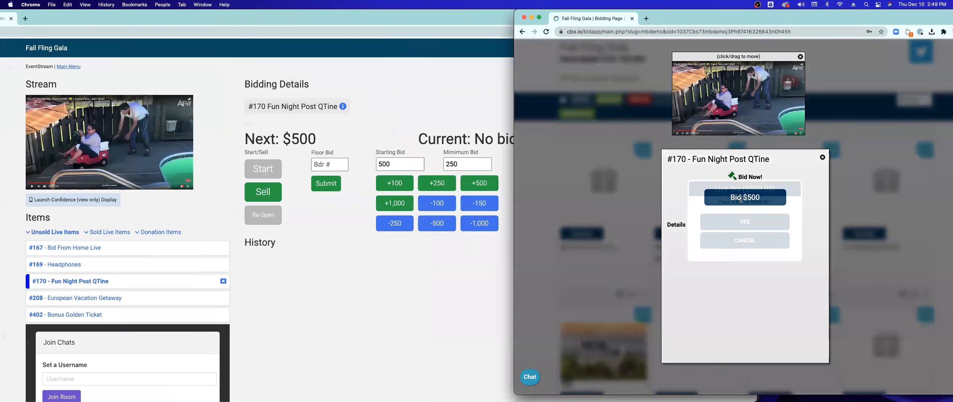
{"action": "left_click", "coordinate": [750, 222]}
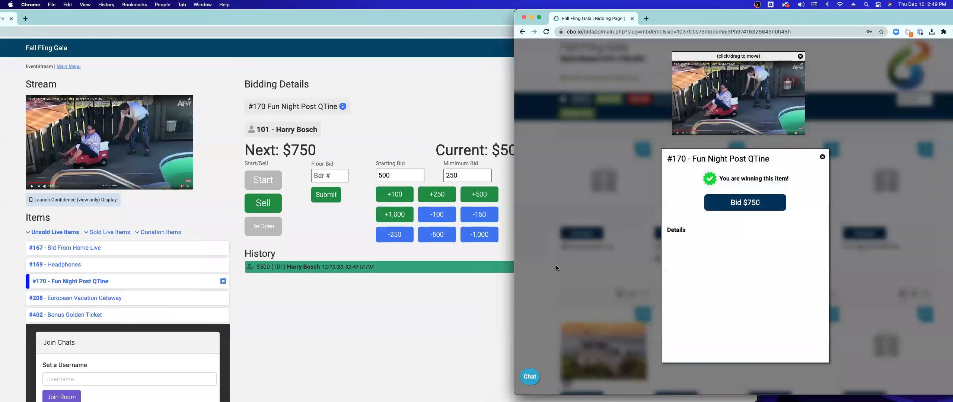
{"action": "left_click", "coordinate": [425, 283]}
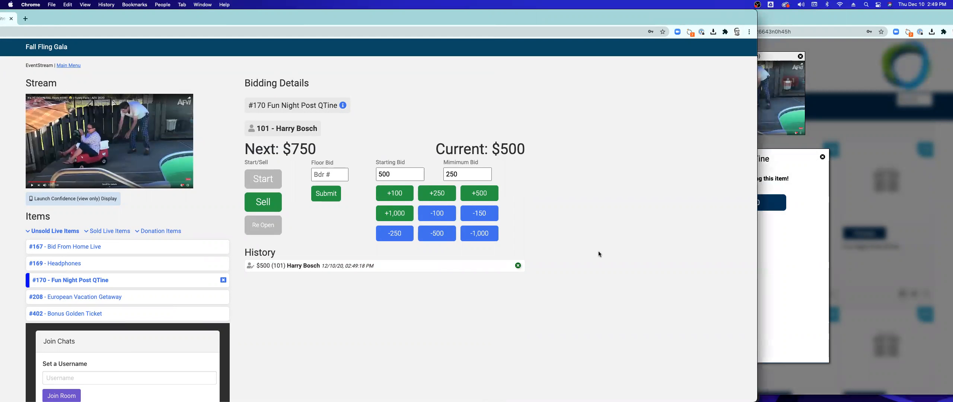
Step: Place and confirm a $750 bid on #170, then review it on the admin page
{"action": "left_click", "coordinate": [771, 263]}
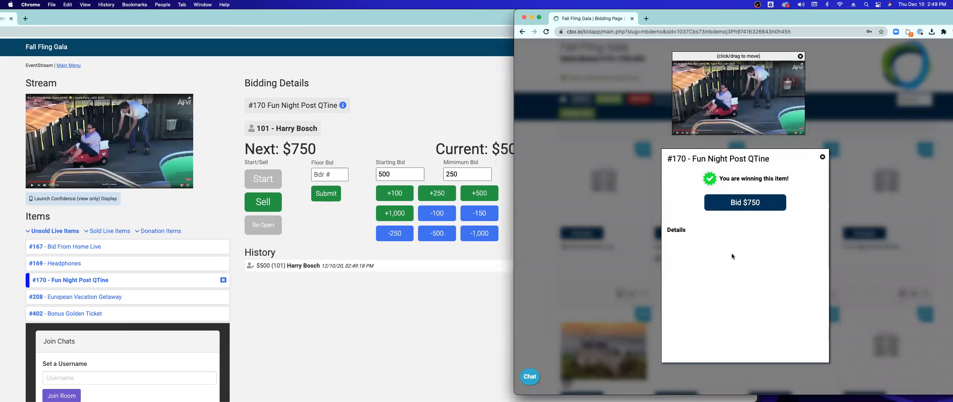
{"action": "left_click", "coordinate": [756, 207]}
{"action": "left_click", "coordinate": [746, 225]}
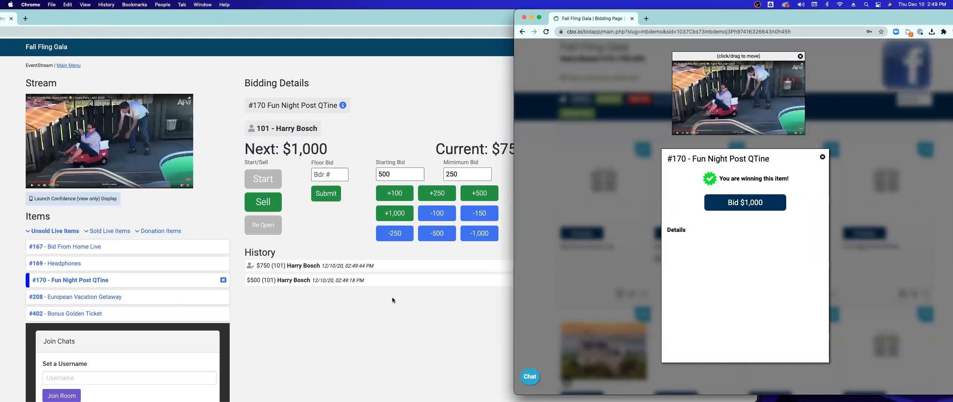
{"action": "left_click", "coordinate": [421, 296]}
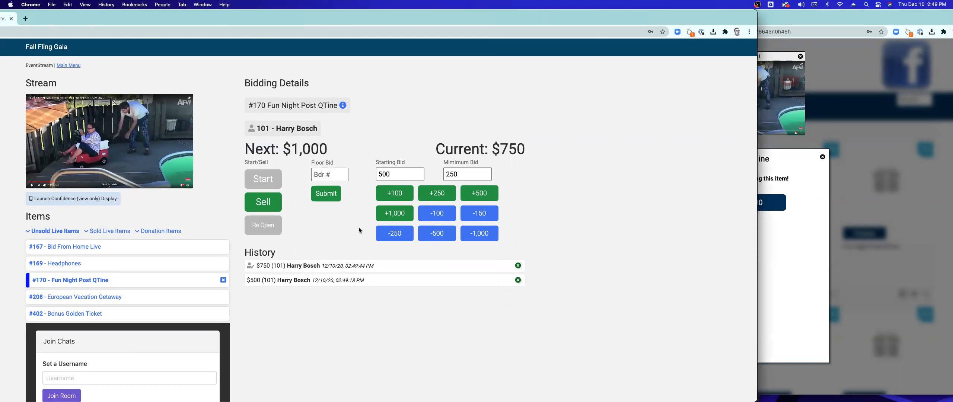
{"action": "scroll", "coordinate": [459, 178], "scroll_direction": "up", "scroll_amount": 1}
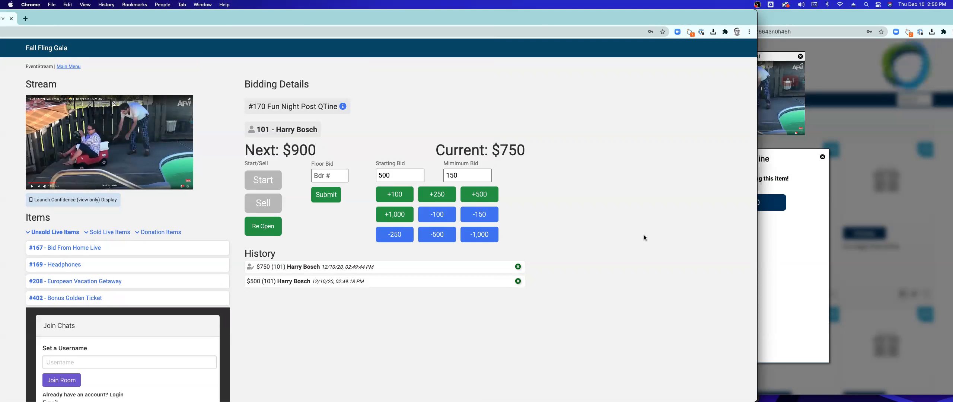
Step: Close the floating video and the #170 popup in the bidder window, returning to the item grid
{"action": "left_click", "coordinate": [780, 237]}
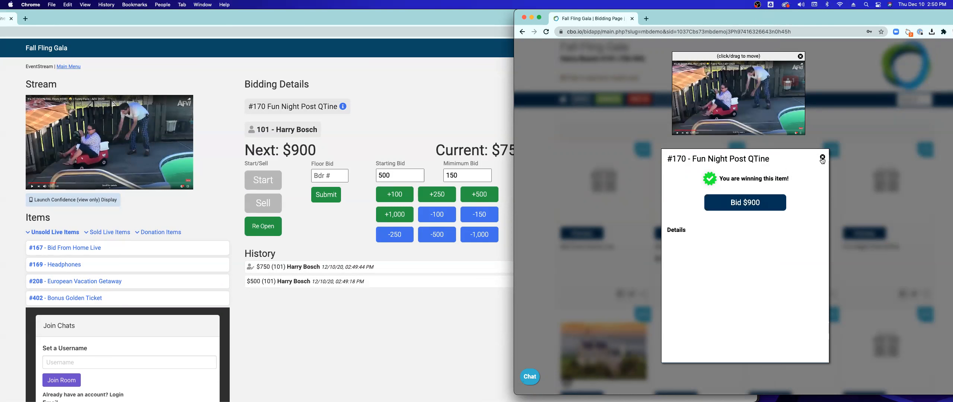
{"action": "left_click_drag", "start_coordinate": [792, 58], "coordinate": [812, 60]}
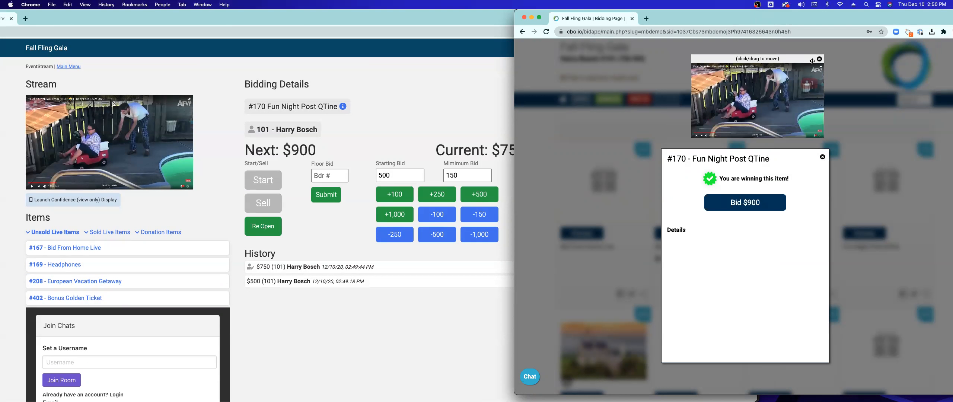
{"action": "left_click", "coordinate": [823, 157]}
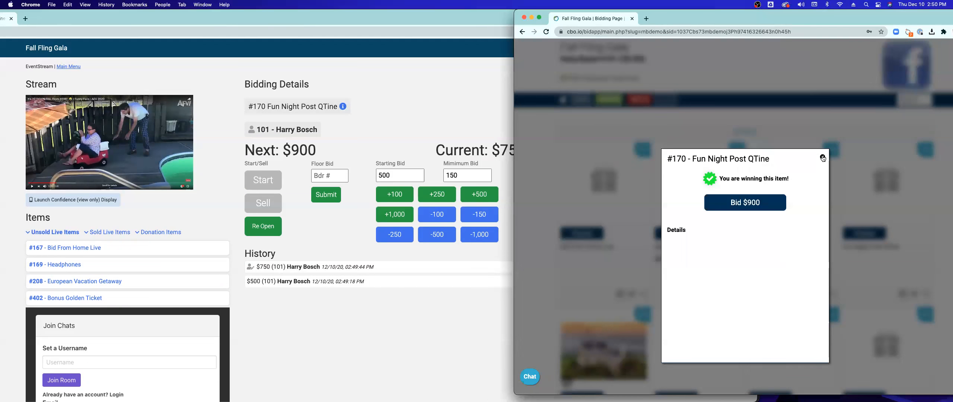
{"action": "left_click", "coordinate": [618, 128]}
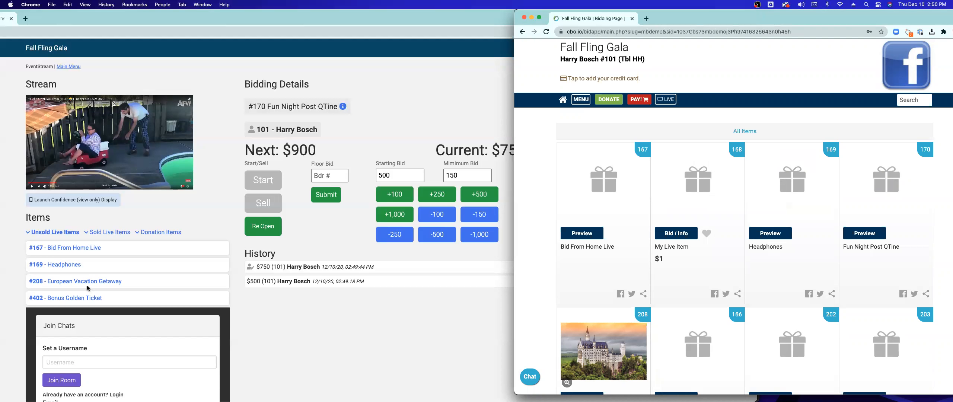
{"action": "left_click", "coordinate": [88, 295]}
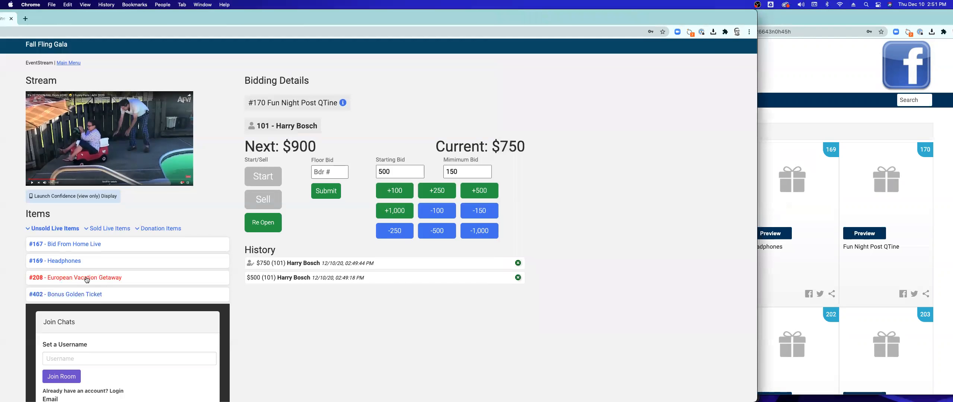
Step: Load #208 European Vacation Getaway in the admin panel, with the bidder window beside it
{"action": "left_click", "coordinate": [87, 280]}
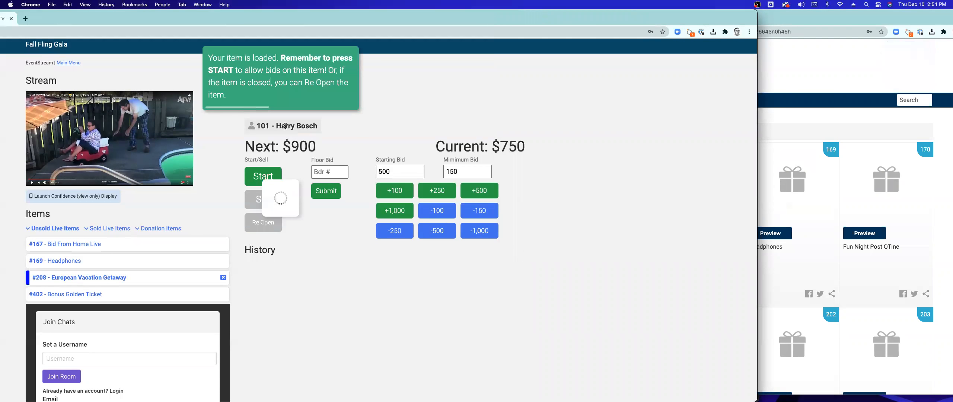
{"action": "left_click", "coordinate": [823, 100]}
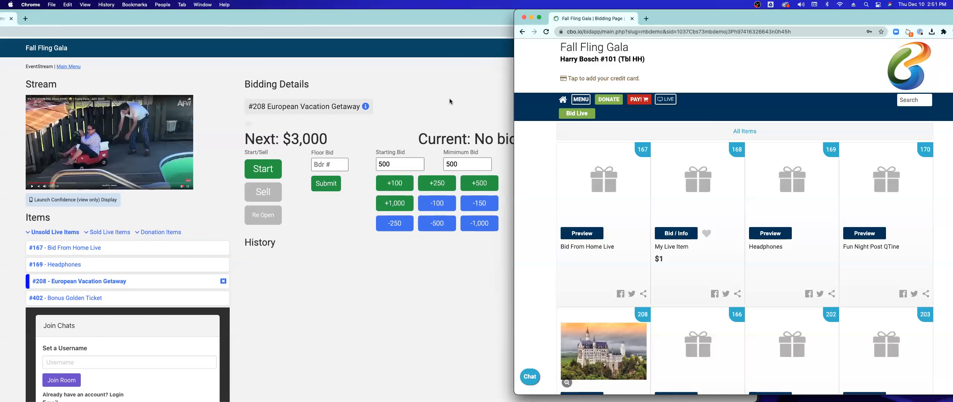
Step: Open the #208 European Vacation Getaway details on the bidder page, then return to the admin panel
{"action": "left_click", "coordinate": [576, 114]}
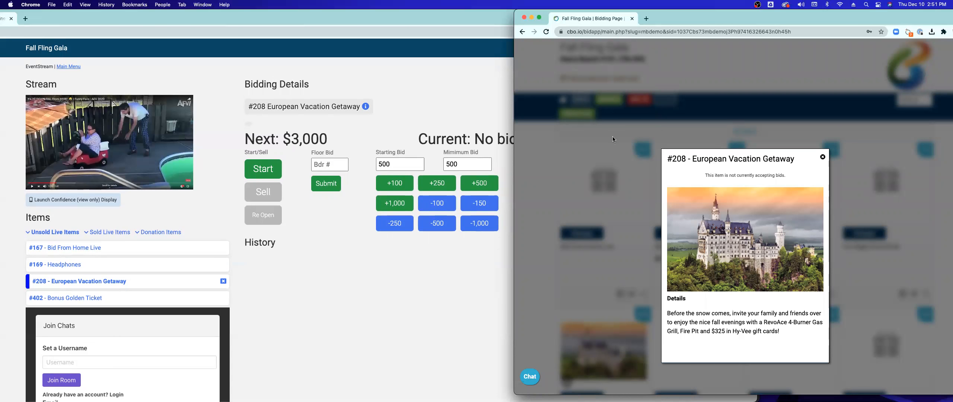
{"action": "left_click", "coordinate": [314, 216]}
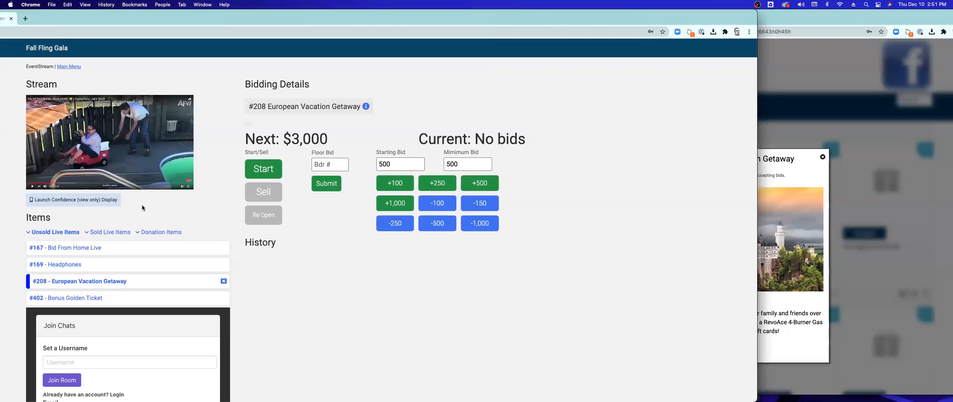
Step: Start bidding on #208 and place a confirmed $3,000 bid, raising Next to $3,500
{"action": "left_click", "coordinate": [267, 173]}
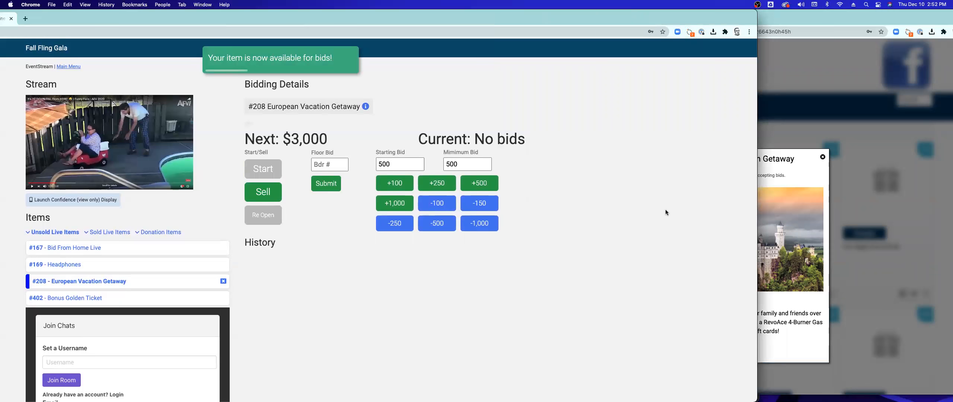
{"action": "left_click", "coordinate": [821, 188]}
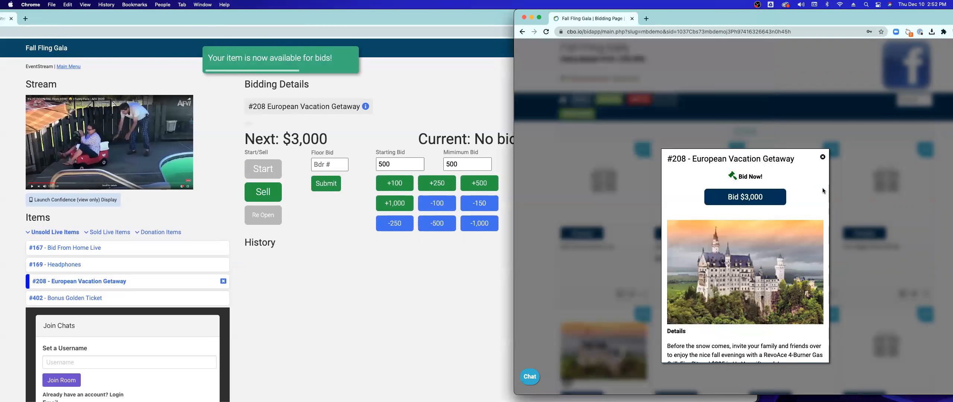
{"action": "left_click", "coordinate": [751, 197]}
{"action": "left_click", "coordinate": [747, 224]}
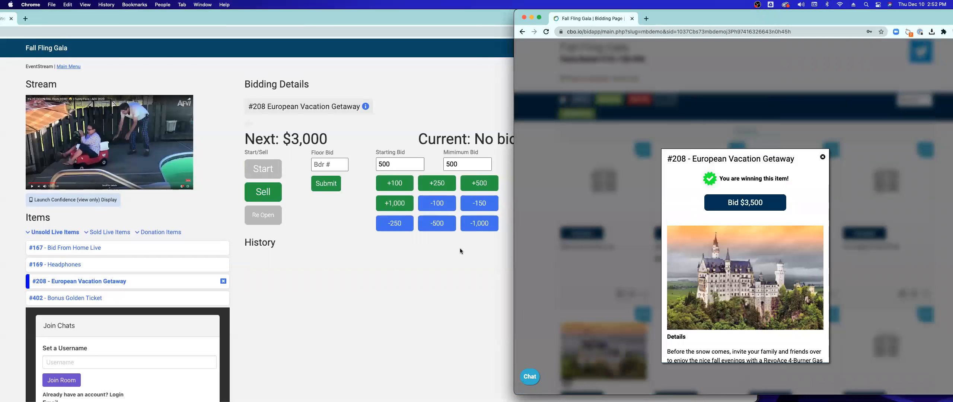
{"action": "left_click", "coordinate": [327, 260]}
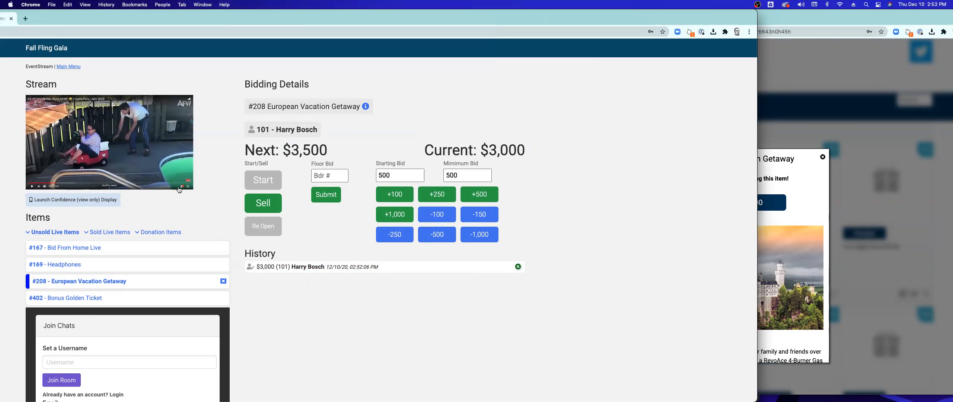
Step: Launch the view-only confidence display and place a confirmed $3,500 bid on #208
{"action": "left_click", "coordinate": [106, 203]}
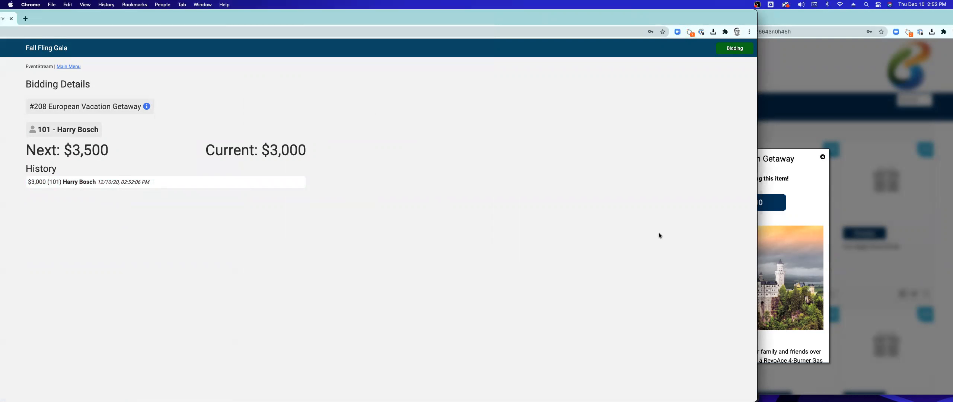
{"action": "left_click", "coordinate": [792, 218]}
{"action": "left_click", "coordinate": [754, 204]}
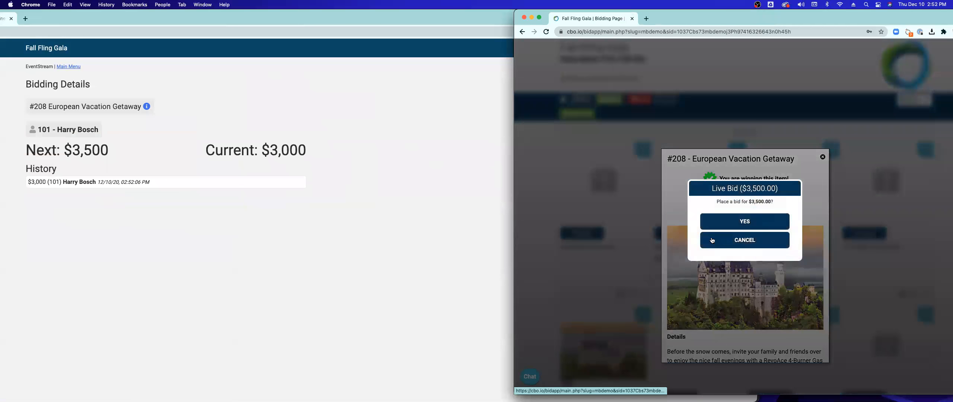
{"action": "left_click", "coordinate": [750, 225]}
{"action": "left_click", "coordinate": [408, 231]}
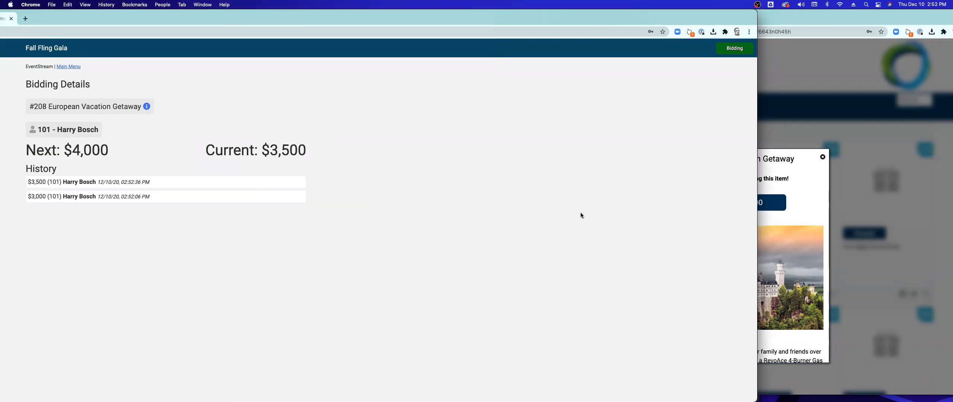
Step: Arrange the display window beside OBS and place a confirmed $4,000 bid on #208
{"action": "left_click_drag", "start_coordinate": [757, 222], "coordinate": [144, 168]}
{"action": "left_click_drag", "start_coordinate": [43, 23], "coordinate": [373, 37]}
{"action": "left_click_drag", "start_coordinate": [475, 120], "coordinate": [312, 118]}
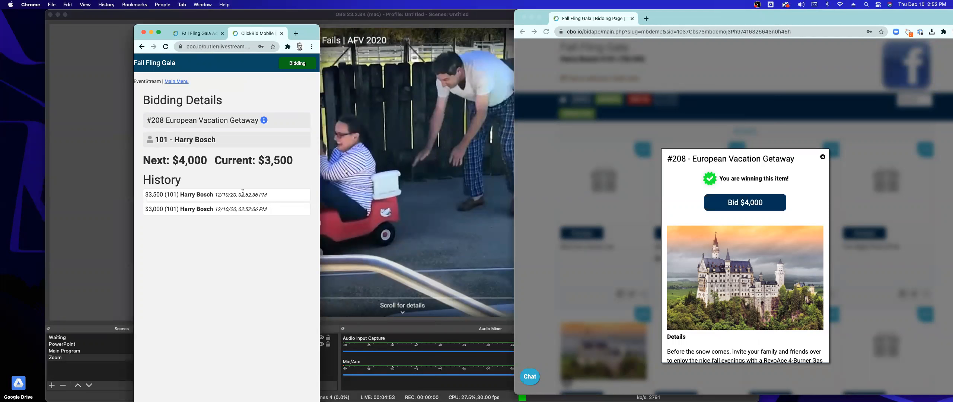
{"action": "left_click", "coordinate": [741, 204]}
{"action": "left_click", "coordinate": [745, 223]}
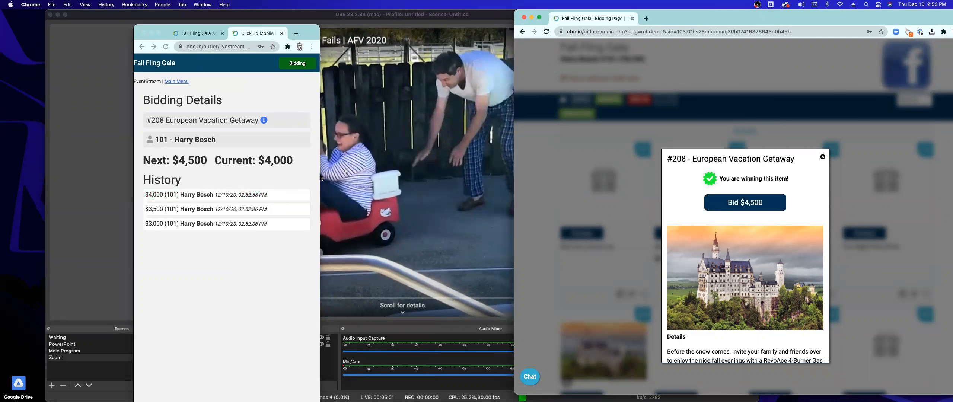
{"action": "left_click_drag", "start_coordinate": [319, 179], "coordinate": [679, 172]}
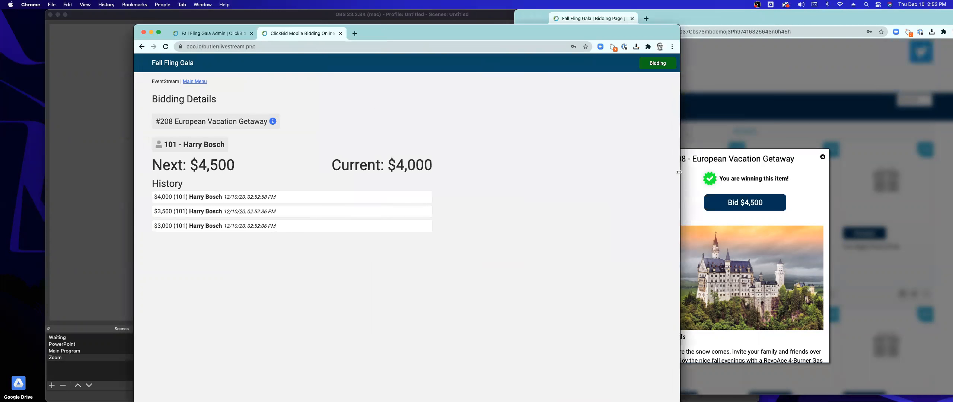
Step: From Manage Your EventStream, sell #208 European Vacation Getaway at $4,000, then view the bidder's page
{"action": "left_click", "coordinate": [201, 82]}
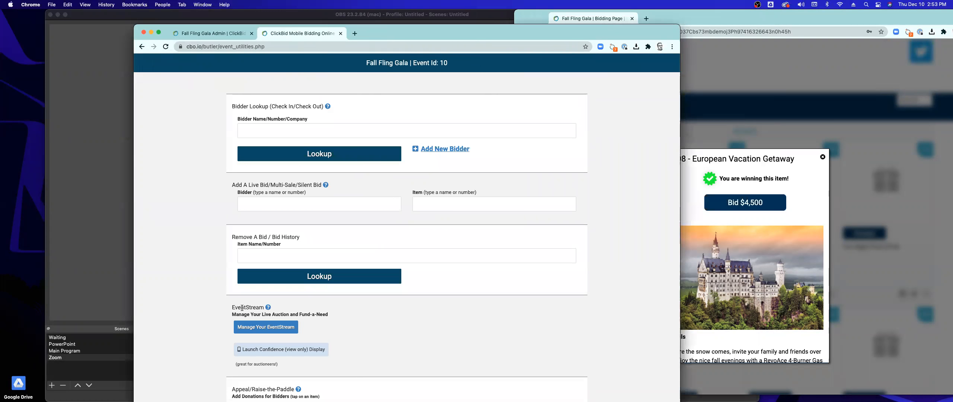
{"action": "left_click", "coordinate": [258, 327]}
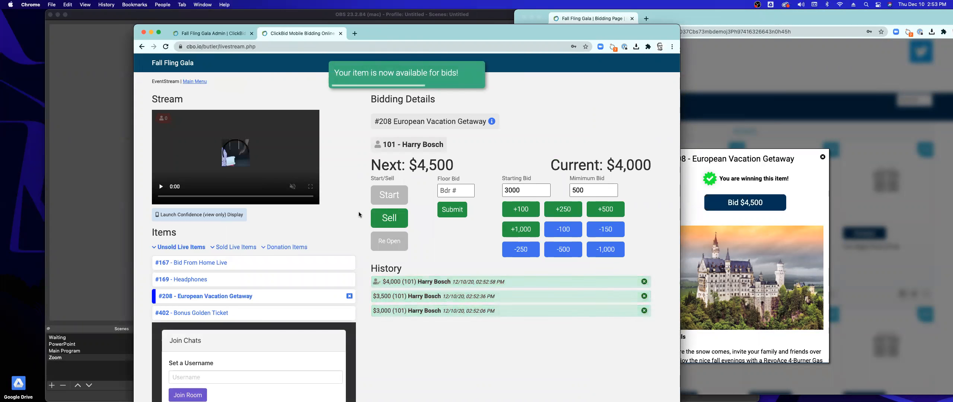
{"action": "left_click", "coordinate": [391, 220]}
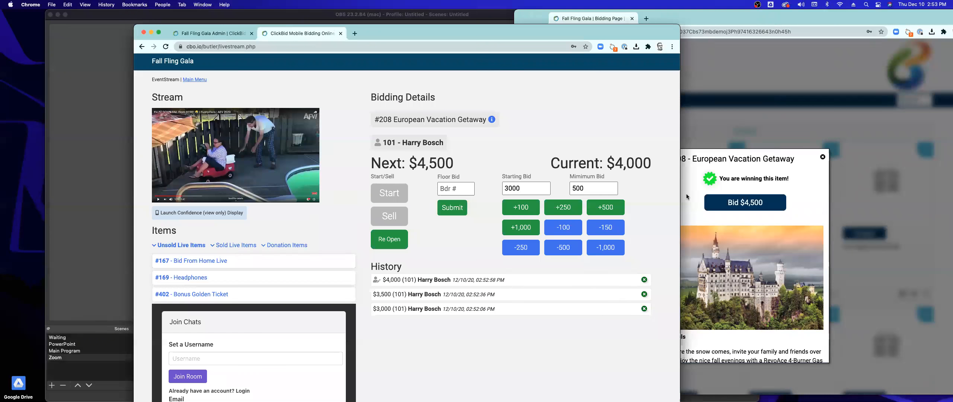
{"action": "left_click", "coordinate": [703, 200]}
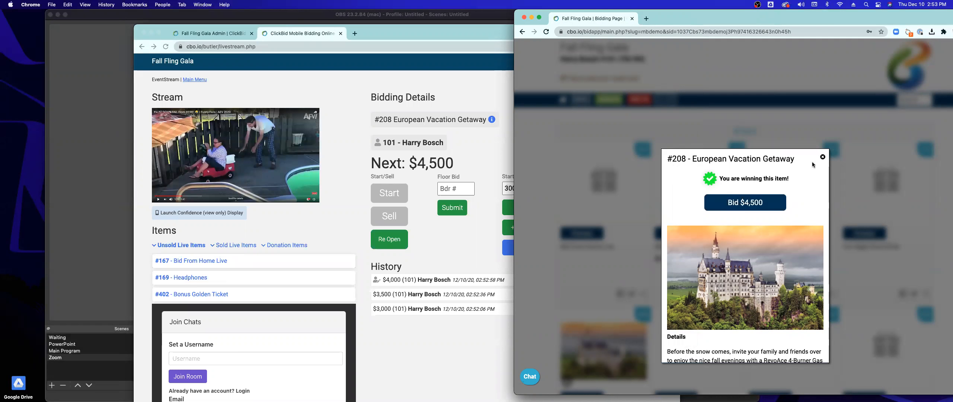
Step: Close the #208 popup on the bidder's page, then bring the admin panel and OBS forward
{"action": "left_click", "coordinate": [823, 158]}
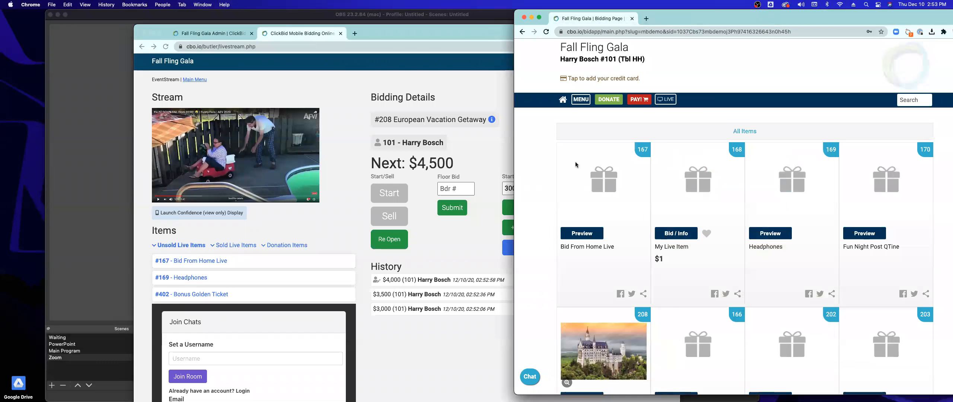
{"action": "left_click", "coordinate": [490, 159]}
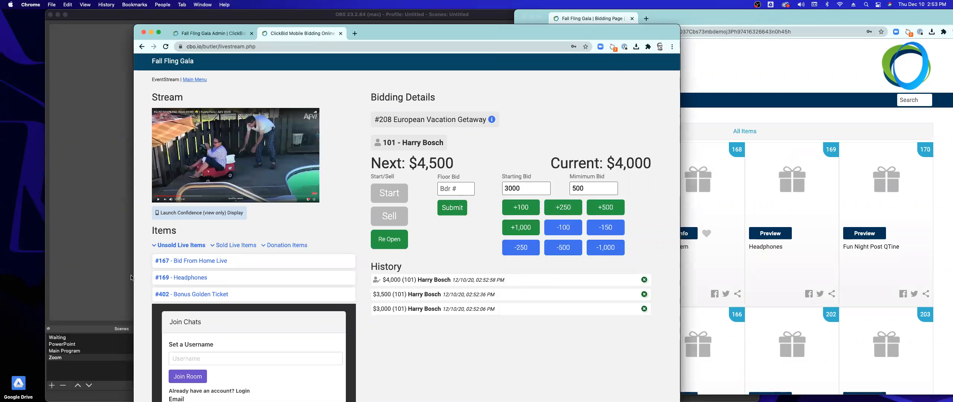
{"action": "left_click", "coordinate": [114, 277]}
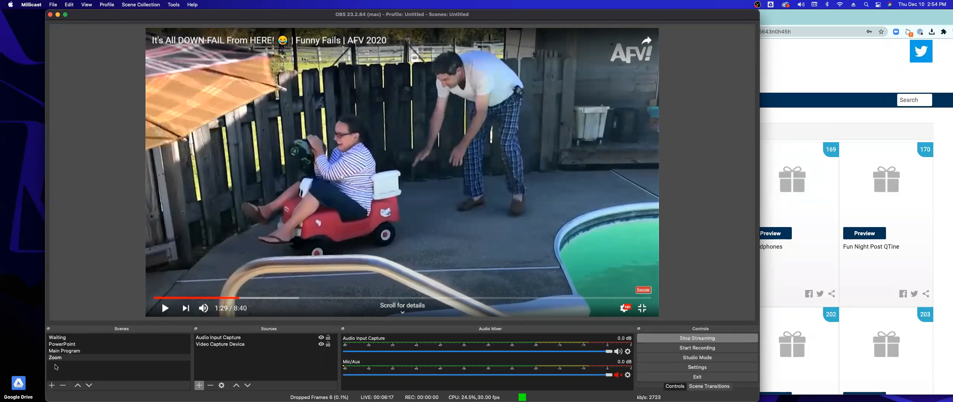
Step: Switch OBS to the Waiting scene, 'Our Program Will Begin Soon', checking the bidder's page along the way
{"action": "left_click", "coordinate": [54, 338]}
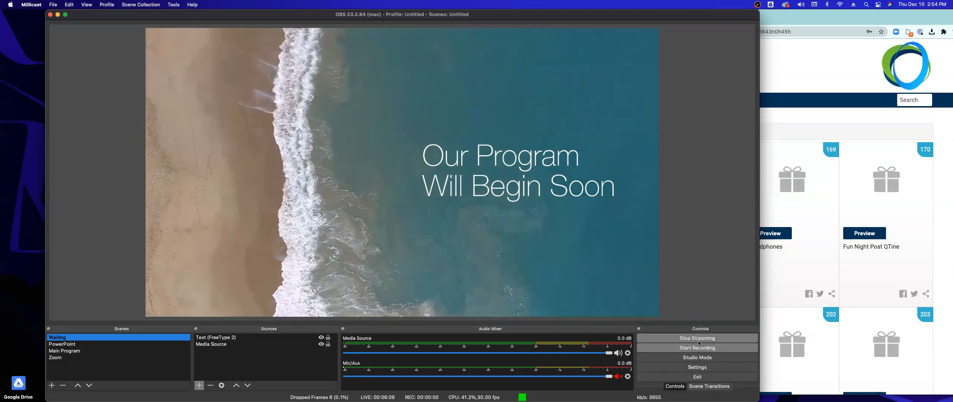
{"action": "left_click", "coordinate": [835, 62]}
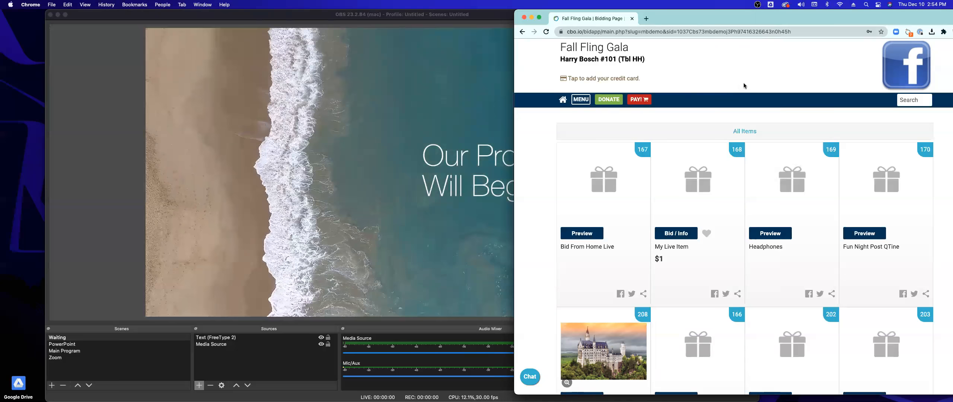
{"action": "left_click", "coordinate": [133, 174]}
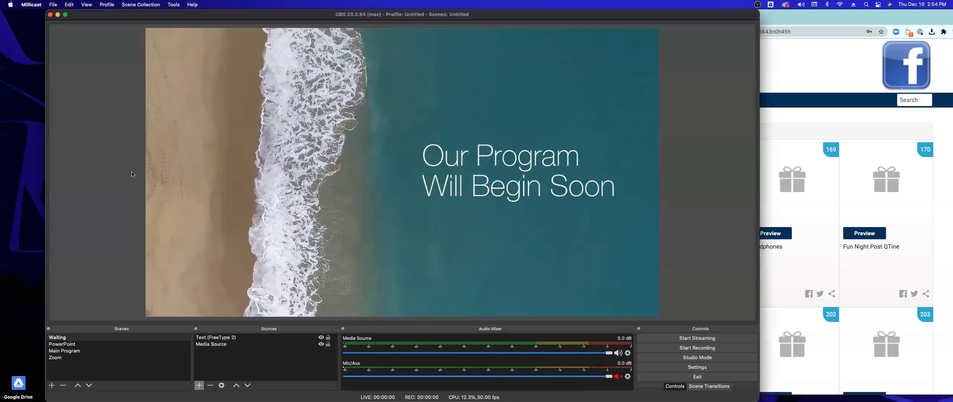